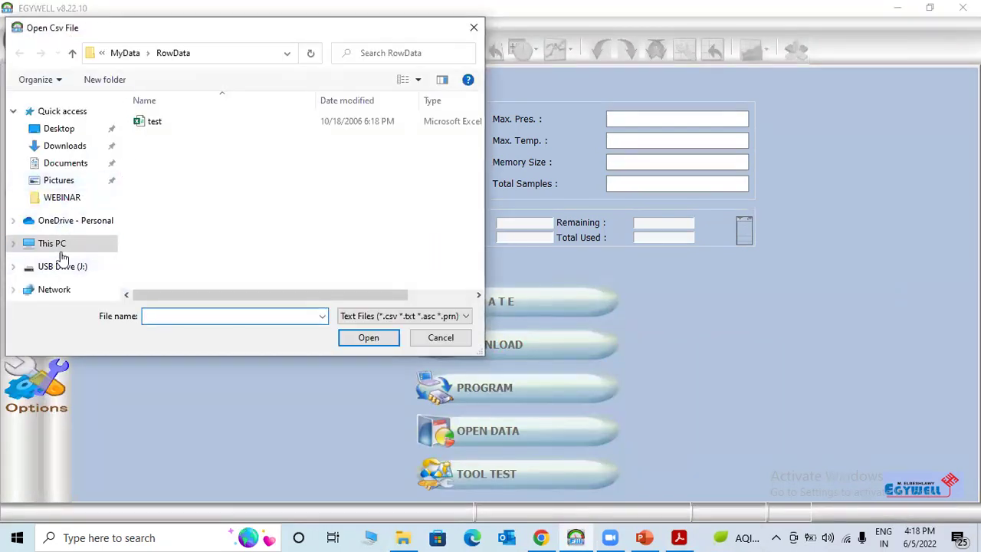
# Step: Browse to the EMS DATA folder on USB Drive (J:) for the data file to import
pyautogui.click(60, 244)
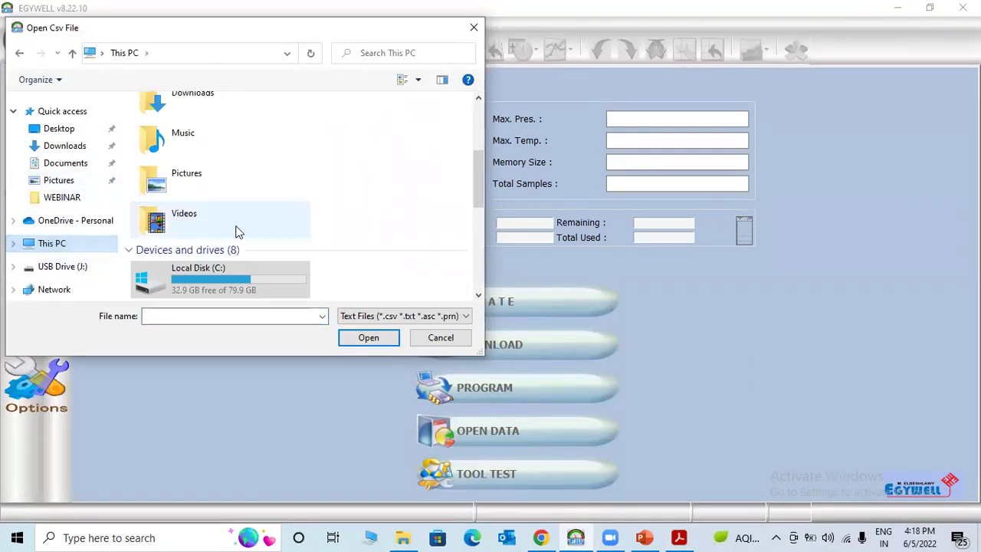
pyautogui.scroll(-5, 230, 230)
pyautogui.doubleClick(214, 275)
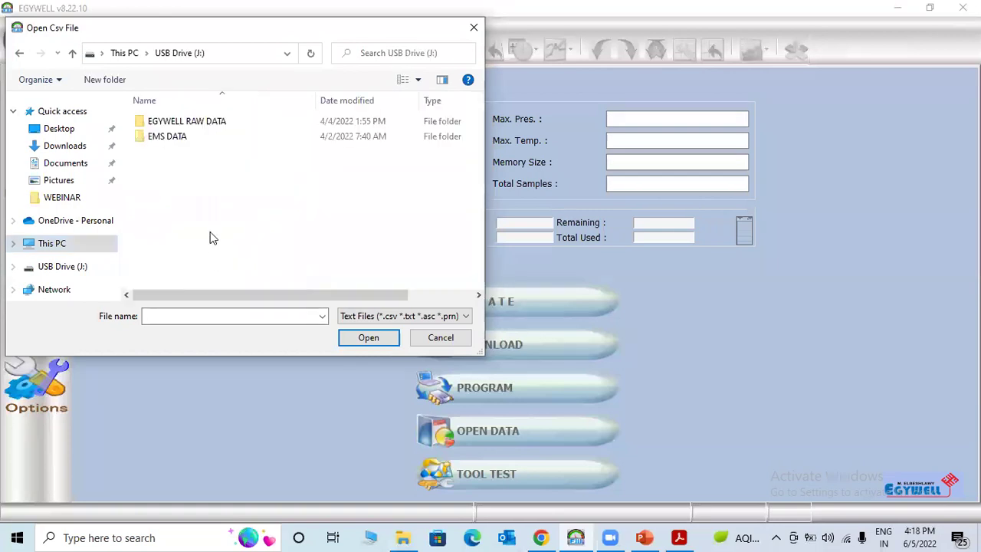
pyautogui.doubleClick(198, 138)
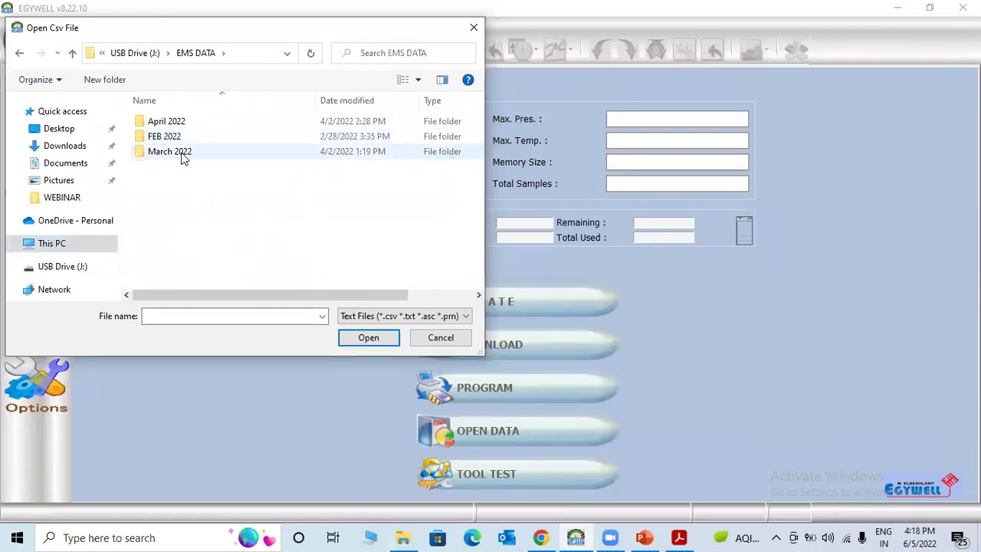
pyautogui.doubleClick(186, 151)
pyautogui.scroll(-1, 197, 192)
pyautogui.scroll(1, 142, 134)
pyautogui.click(19, 53)
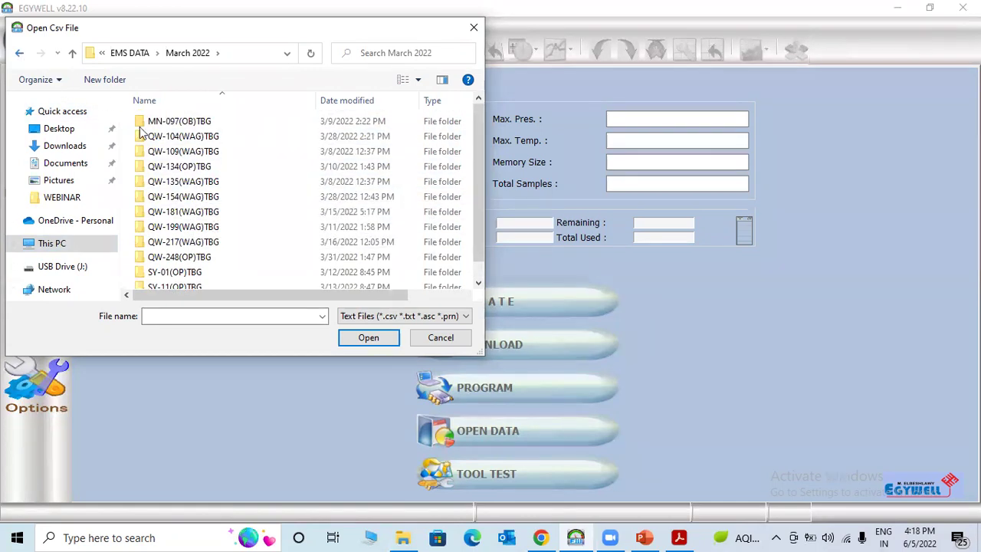
pyautogui.doubleClick(172, 151)
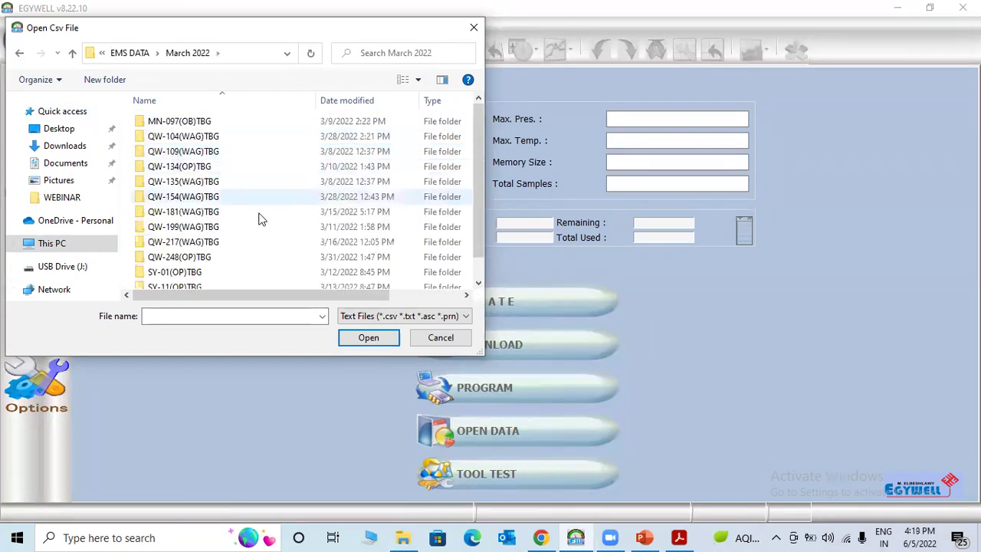
pyautogui.scroll(-1, 258, 218)
pyautogui.doubleClick(245, 190)
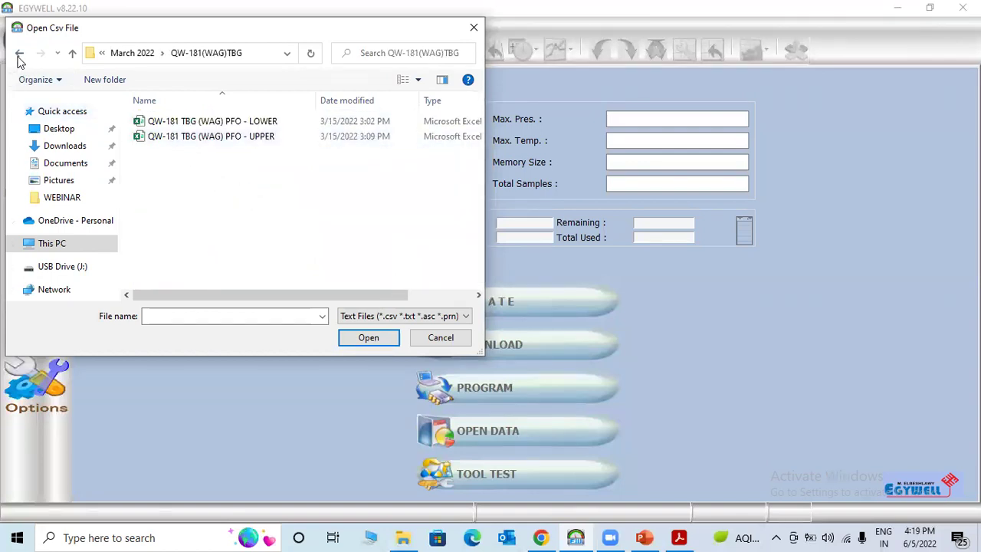
pyautogui.press('BackSpace')
pyautogui.press('BackSpace')
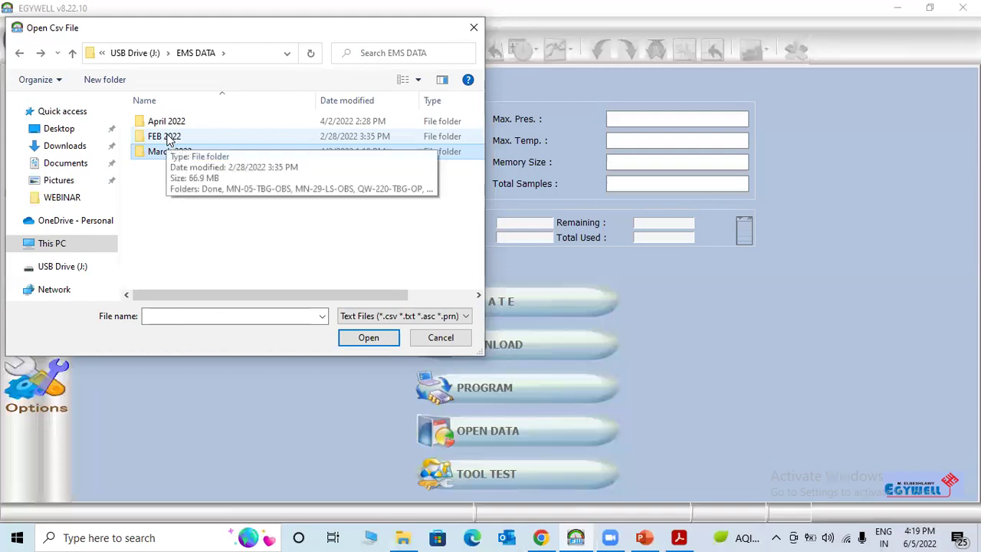
# Step: Import QW-242(31506)L from FEB 2022 > Done > QW-242(WAG)TBG- PFO + GRADIENT, accepting the default column and unit settings
pyautogui.doubleClick(167, 136)
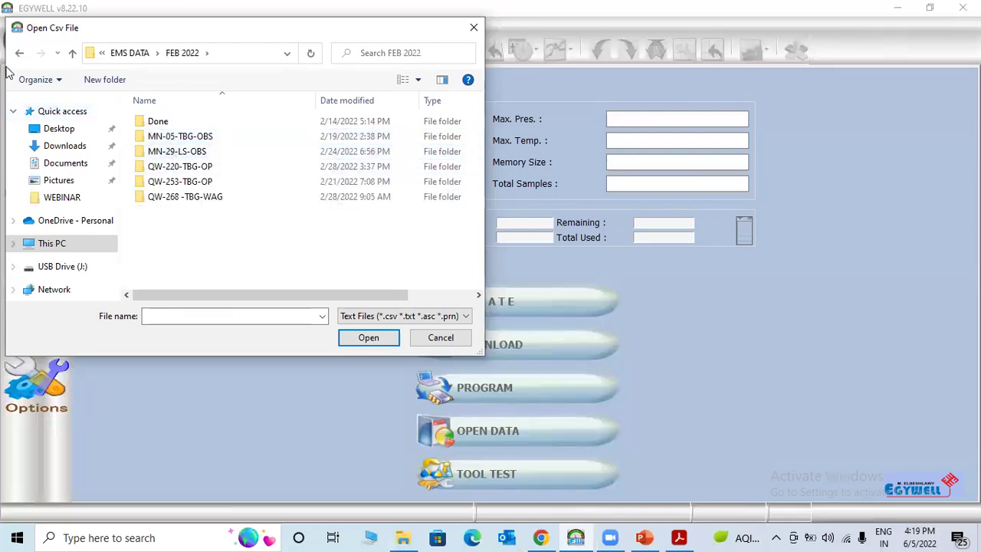
pyautogui.doubleClick(159, 121)
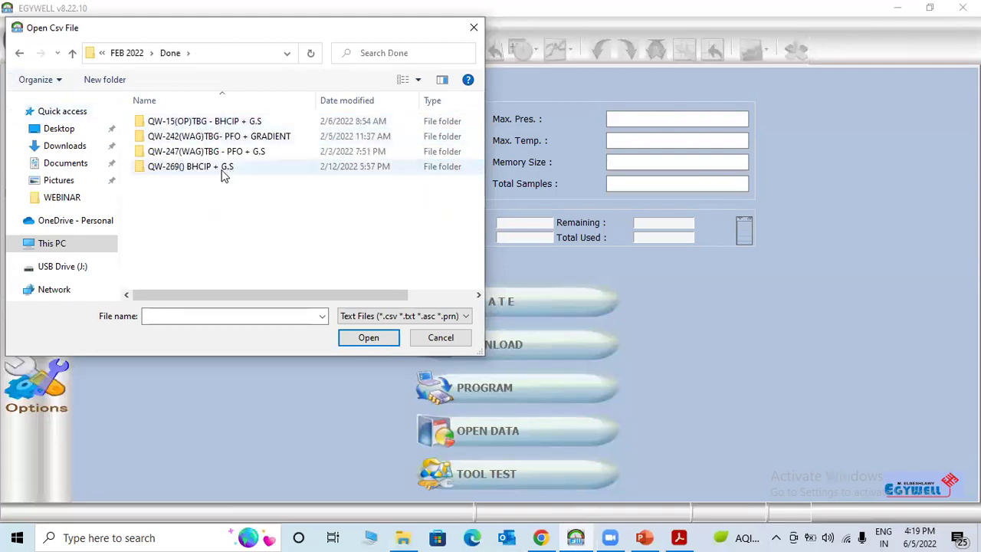
pyautogui.doubleClick(210, 136)
pyautogui.click(201, 140)
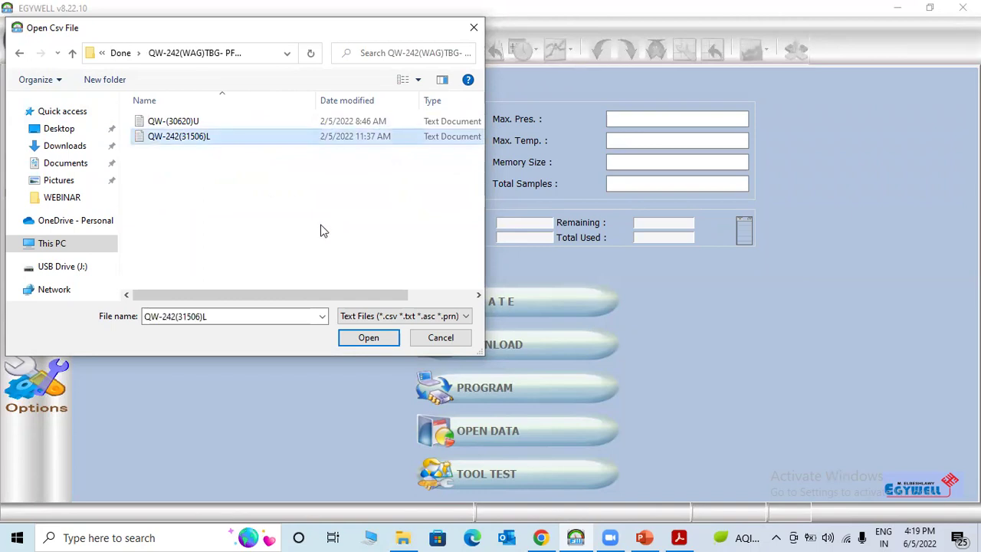
pyautogui.click(366, 339)
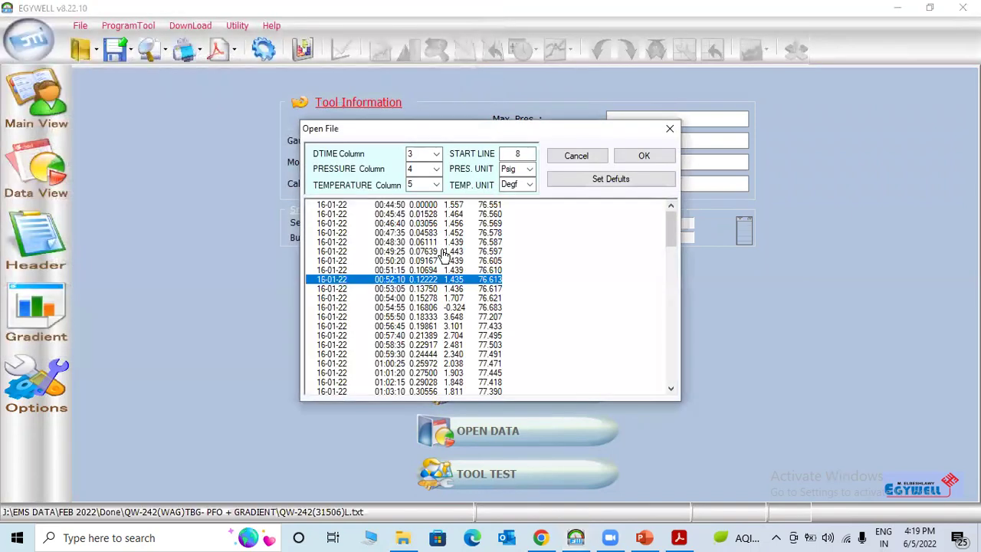
pyautogui.click(632, 157)
# Step: Fill in the basic header with location UAE, well number 001 and survey PFO TEST
pyautogui.click(439, 238)
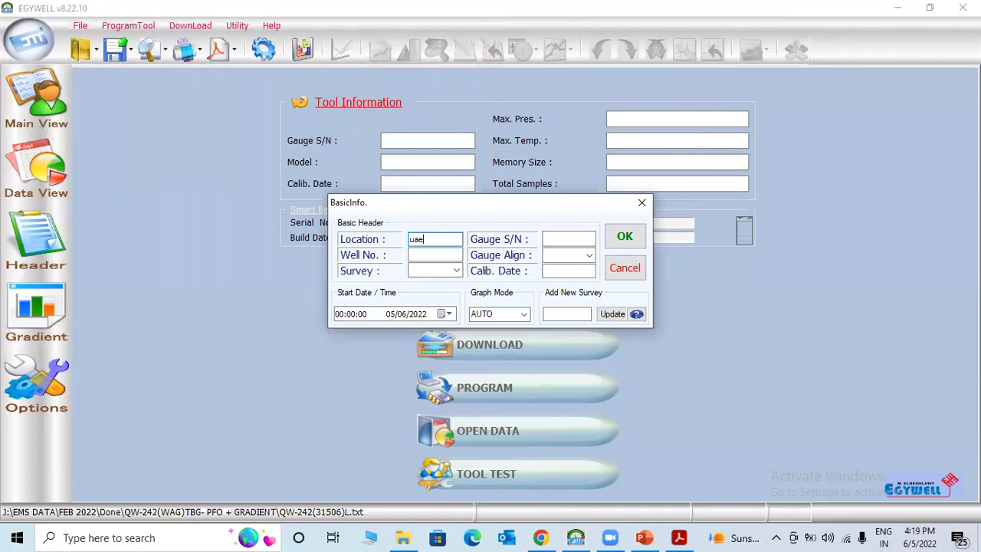
pyautogui.click(439, 254)
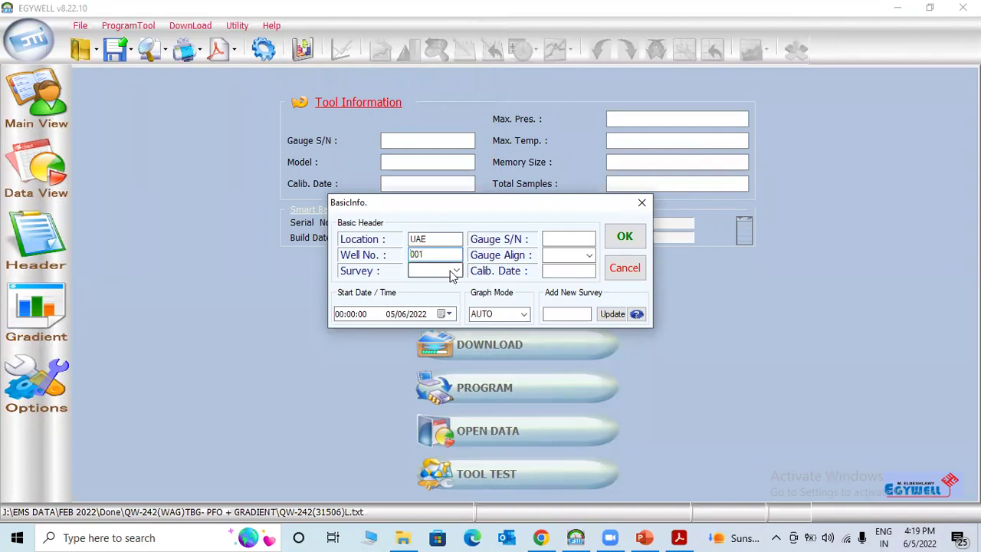
pyautogui.click(451, 272)
pyautogui.write('PFO TEST')
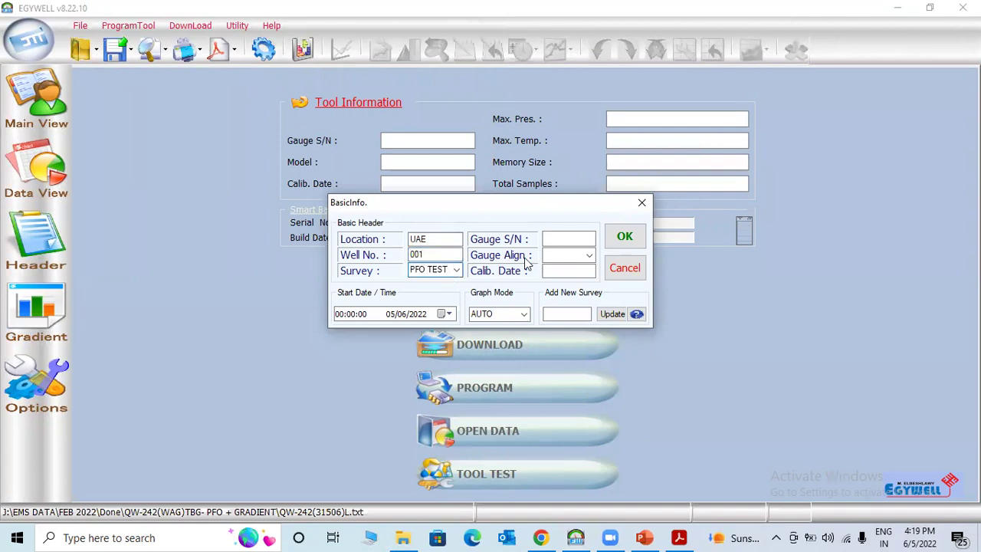
# Step: Set the gauge serial number to 123, gauge alignment to TOP and start time to 05:00:00, then accept the header
pyautogui.click(567, 238)
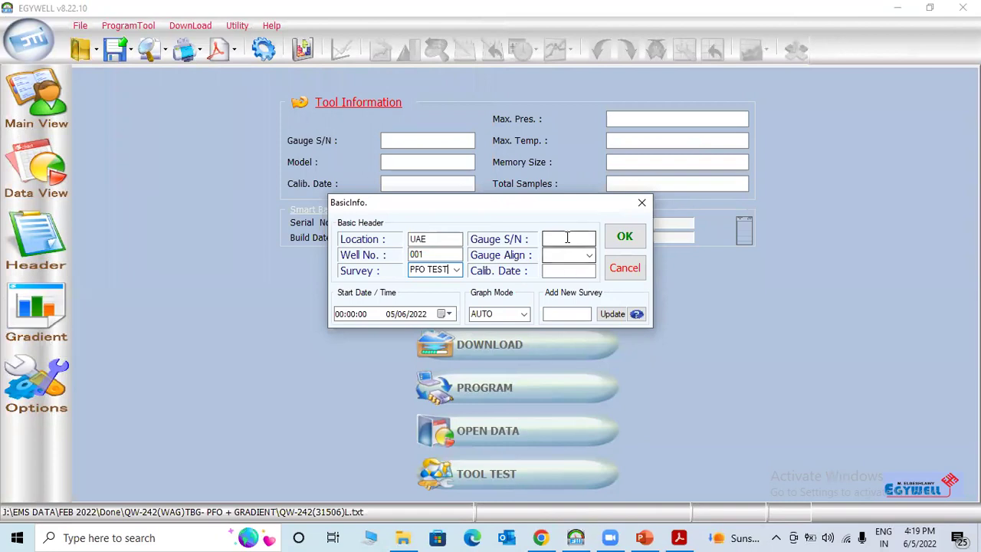
pyautogui.write('123')
pyautogui.click(592, 259)
pyautogui.press('Up')
pyautogui.press('Return')
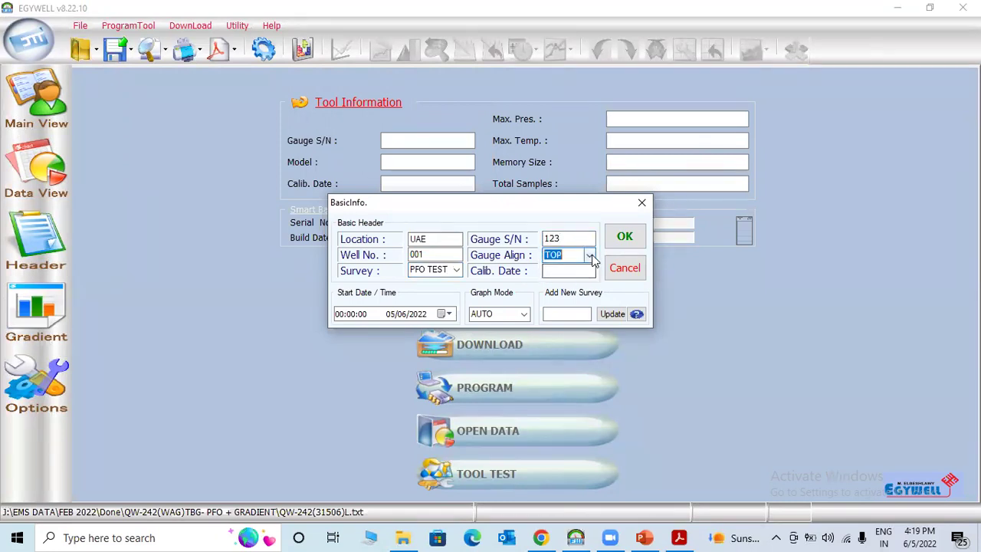
pyautogui.click(339, 314)
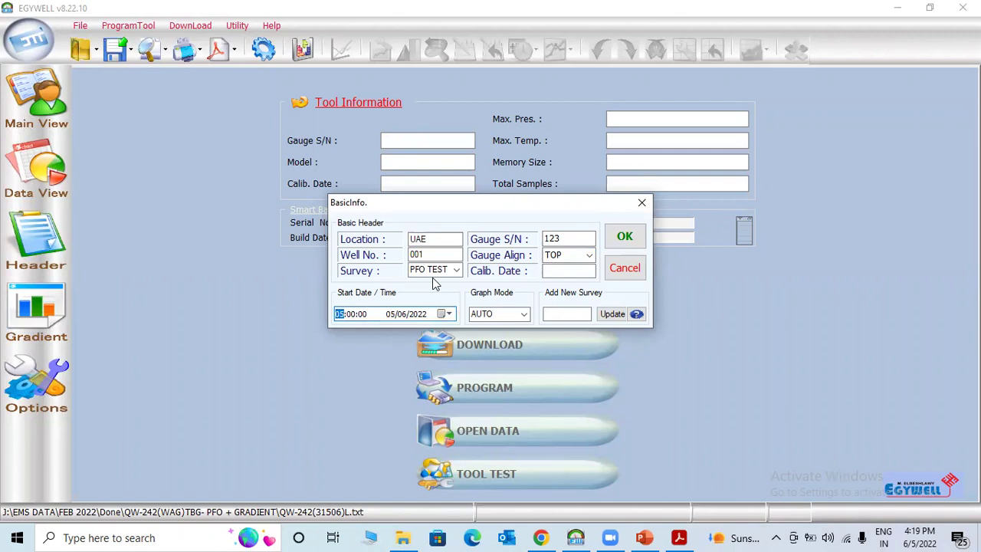
pyautogui.click(623, 238)
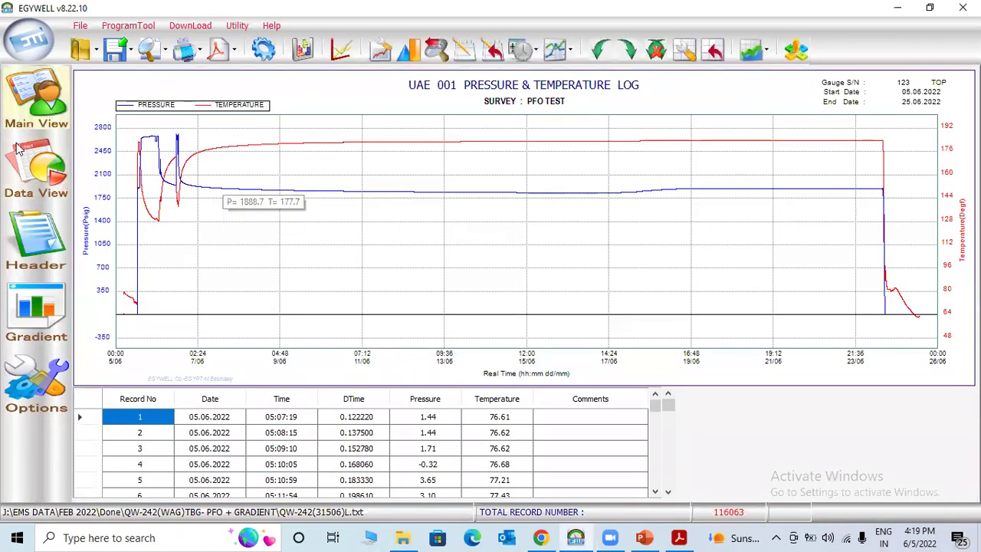
# Step: Zoom in on the beginning of the pressure log and locate its first record on the curve
pyautogui.moveTo(119, 140); pyautogui.dragTo(181, 334)
pyautogui.moveTo(175, 296); pyautogui.dragTo(291, 334)
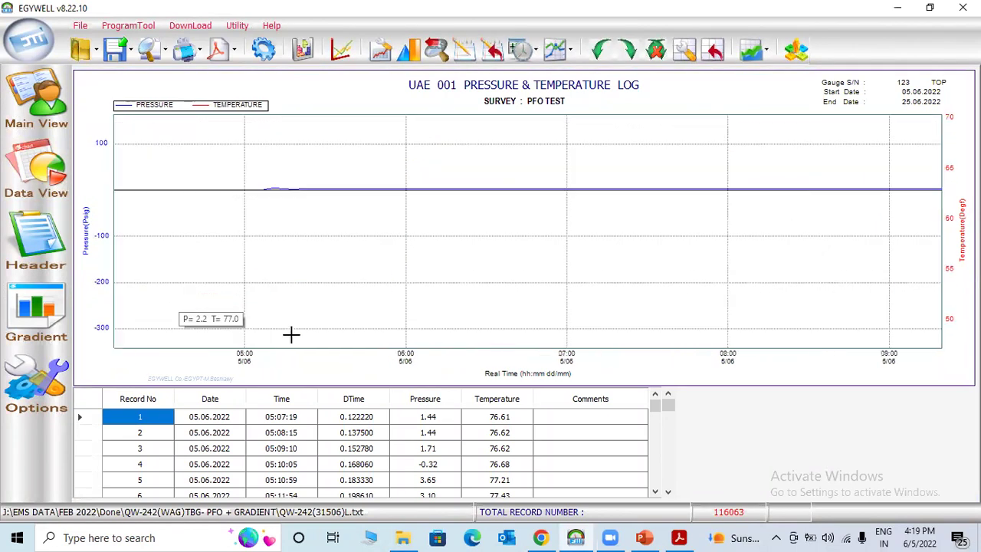
pyautogui.click(269, 192)
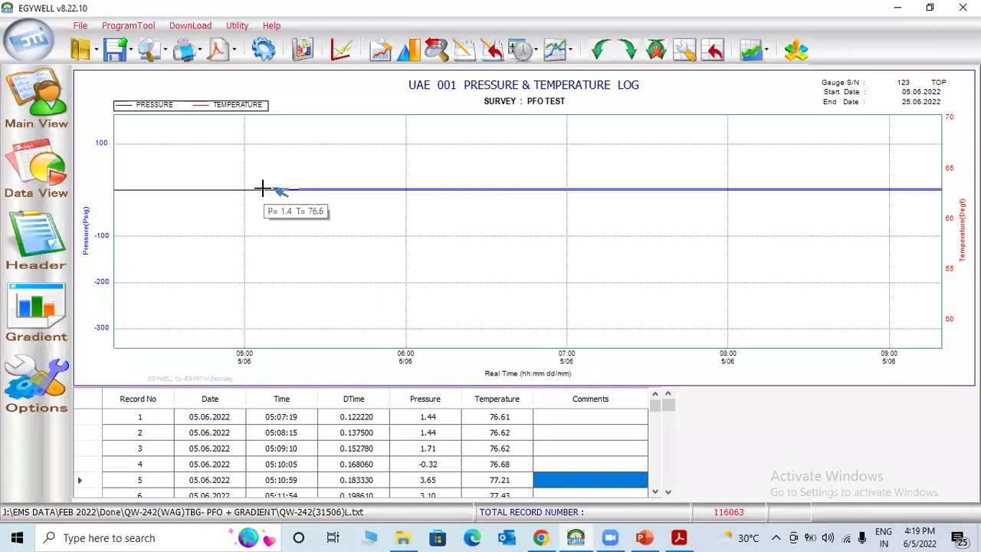
pyautogui.click(263, 190)
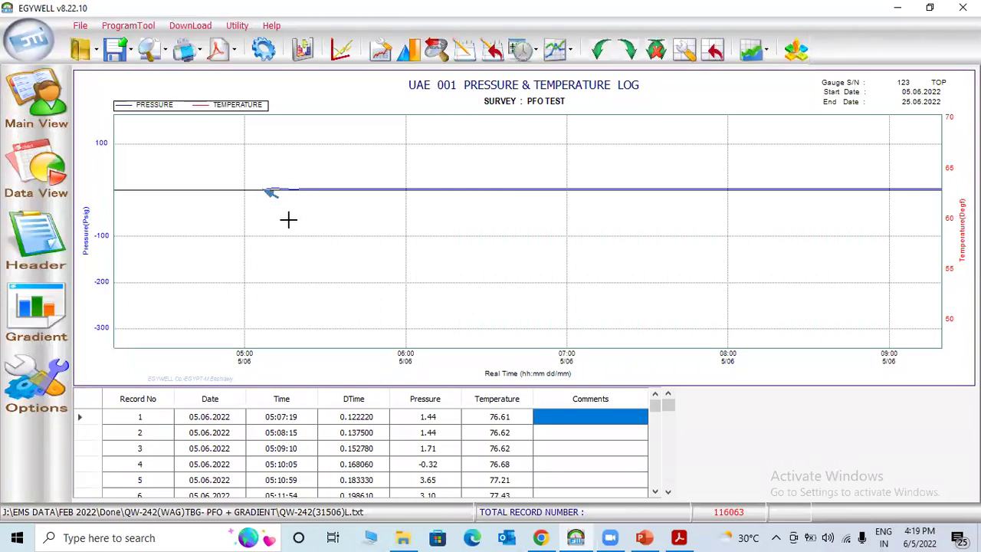
# Step: Examine the date, time, elapsed time, pressure and temperature values of record 4 in the data table
pyautogui.rightClick(288, 220)
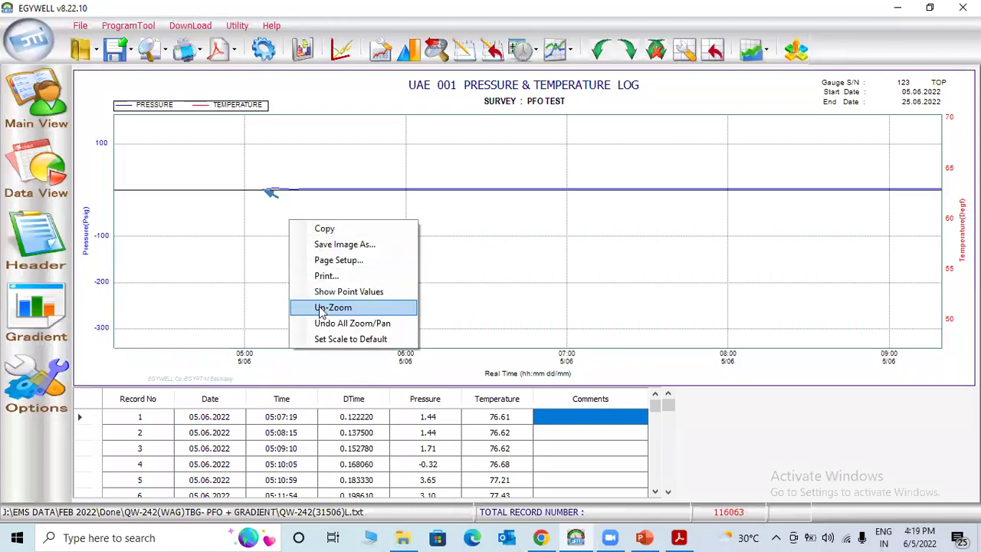
pyautogui.click(341, 469)
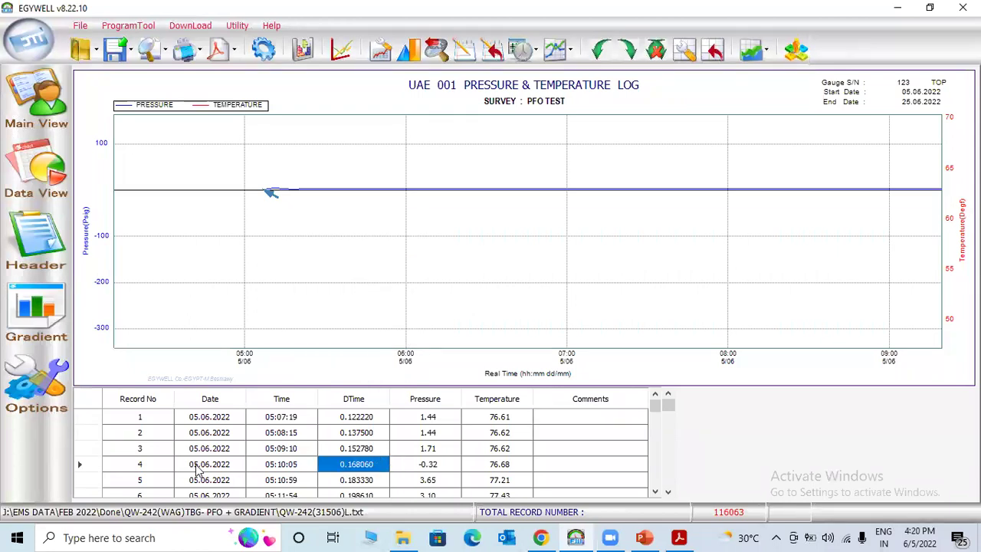
pyautogui.click(210, 469)
pyautogui.click(313, 468)
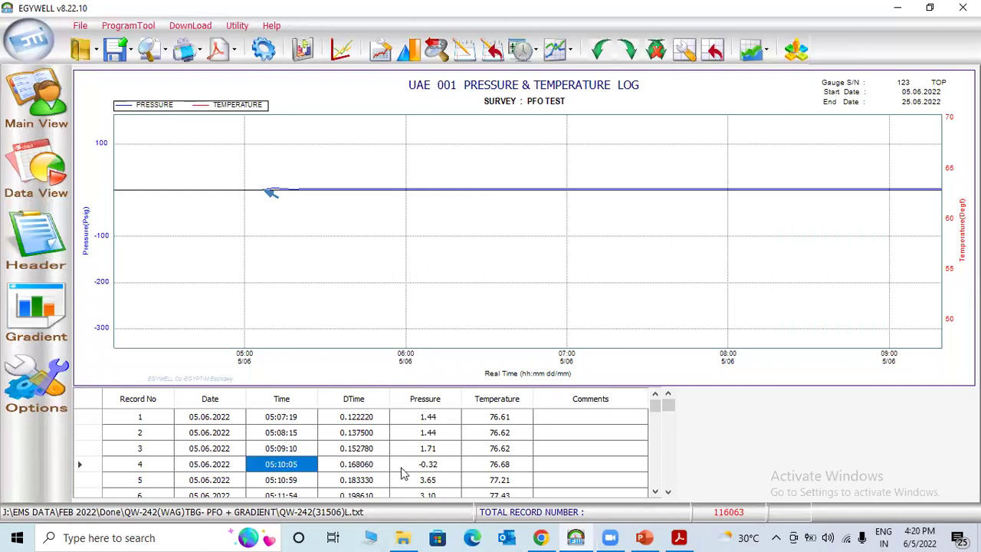
pyautogui.click(443, 469)
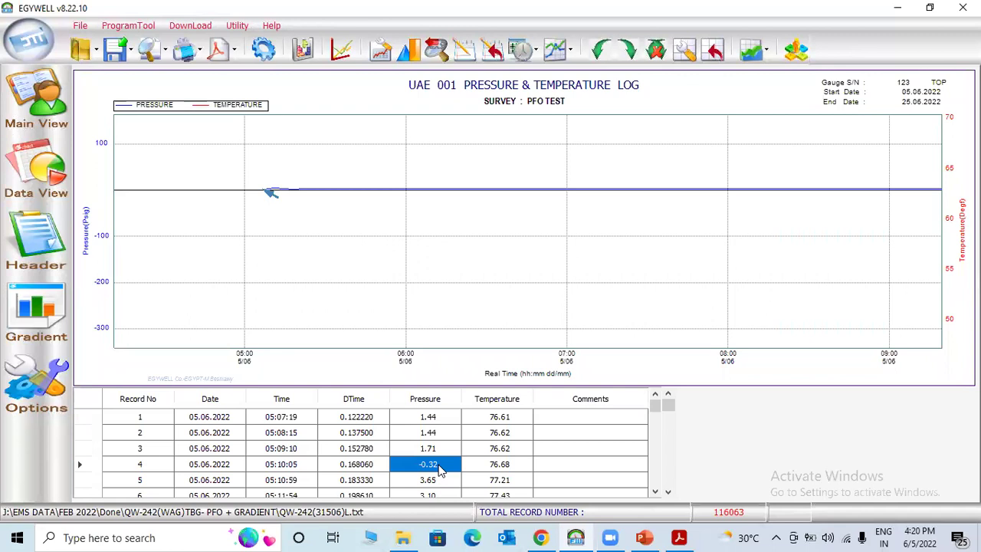
pyautogui.click(514, 466)
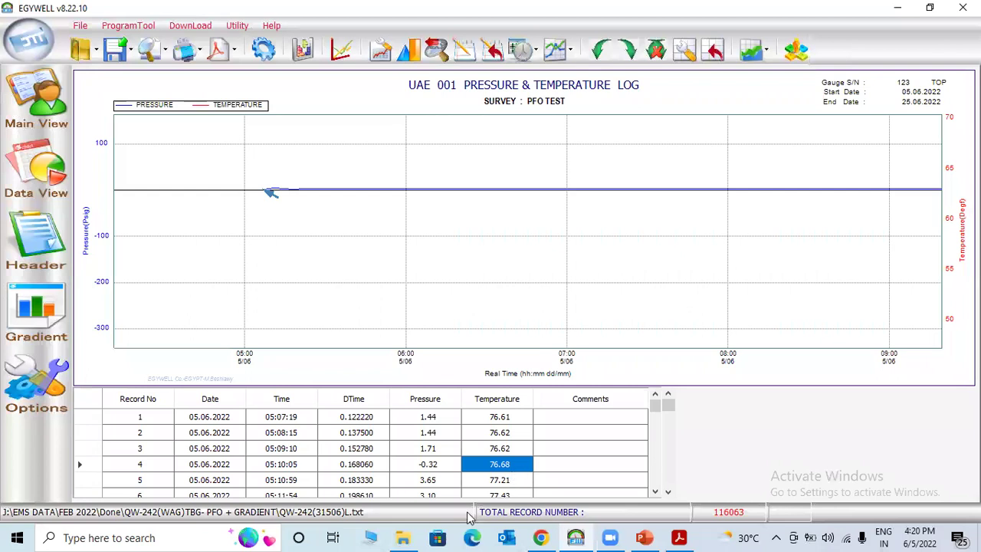
pyautogui.click(429, 466)
pyautogui.click(503, 469)
pyautogui.click(446, 467)
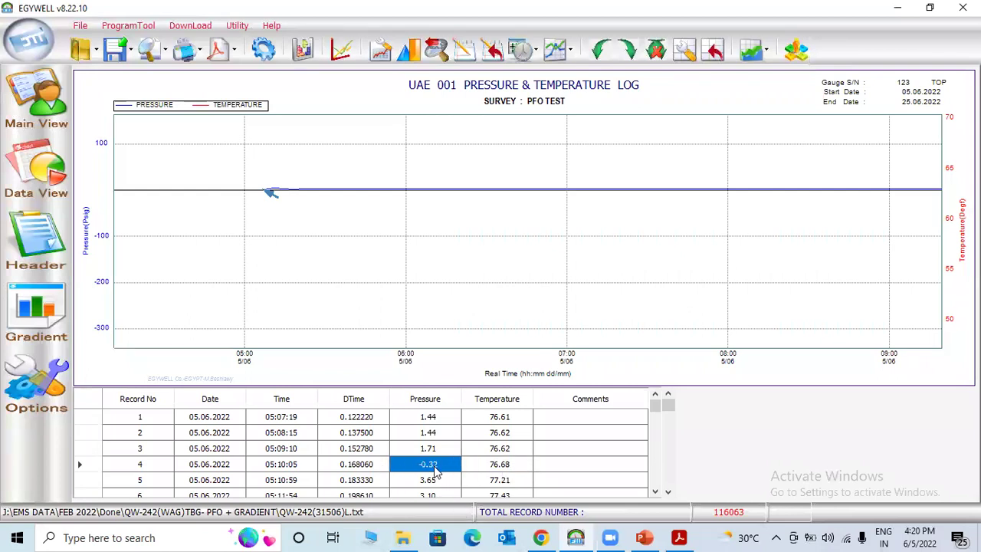
pyautogui.click(437, 465)
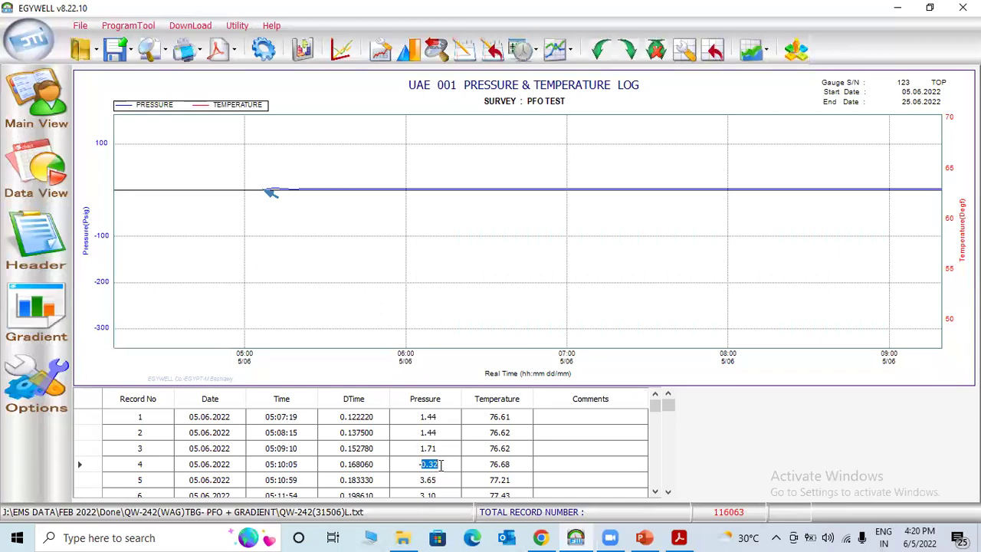
pyautogui.click(511, 467)
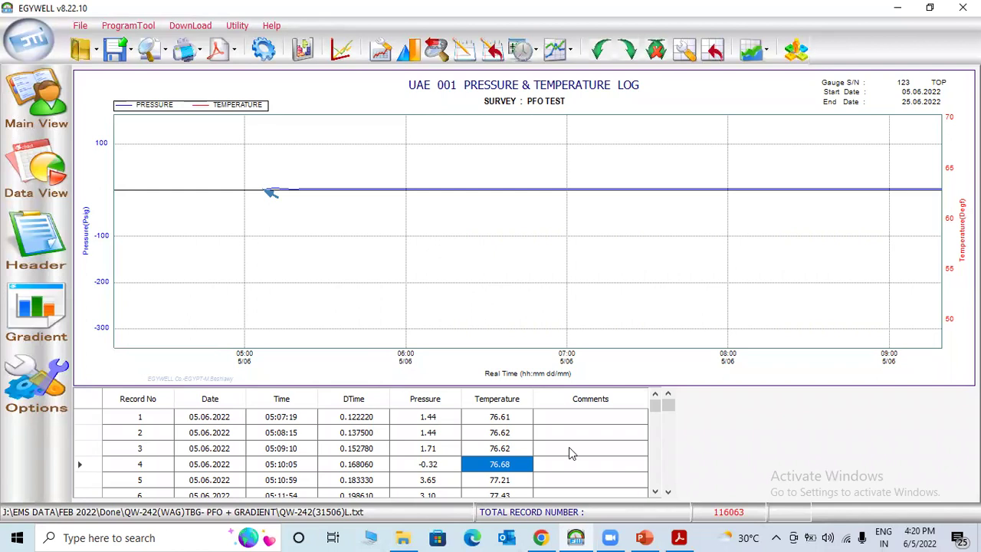
# Step: Zoom the graph to the start of the first pressure rise, around 13:27, and select the point where pressure begins increasing
pyautogui.rightClick(415, 249)
pyautogui.click(440, 341)
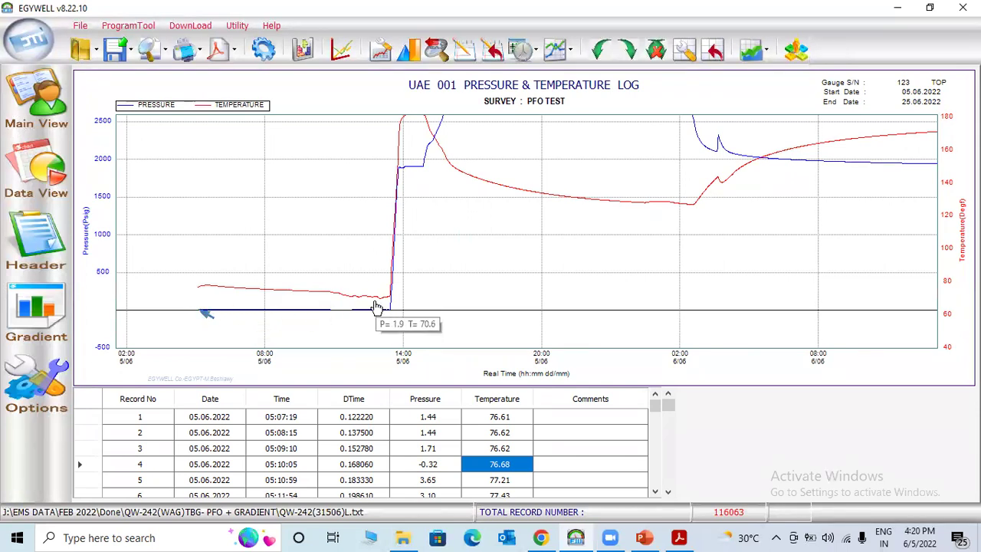
pyautogui.moveTo(375, 146); pyautogui.dragTo(464, 350)
pyautogui.moveTo(228, 277); pyautogui.dragTo(286, 323)
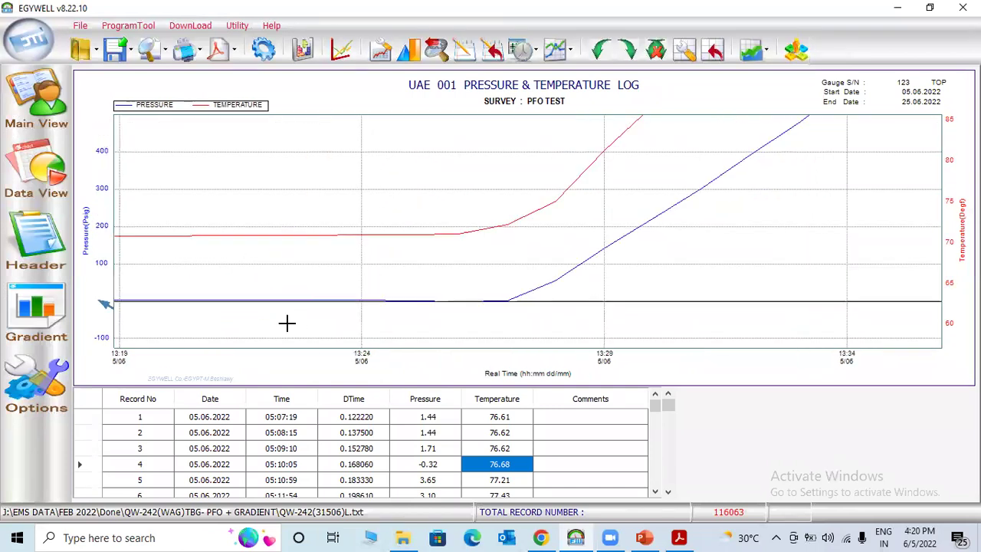
pyautogui.click(508, 300)
# Step: Enter the comment START RIH for record 966 at 13:27:15
pyautogui.click(587, 449)
pyautogui.scroll(-1, 586, 452)
pyautogui.scroll(-2, 585, 448)
pyautogui.scroll(2, 585, 449)
pyautogui.click(582, 452)
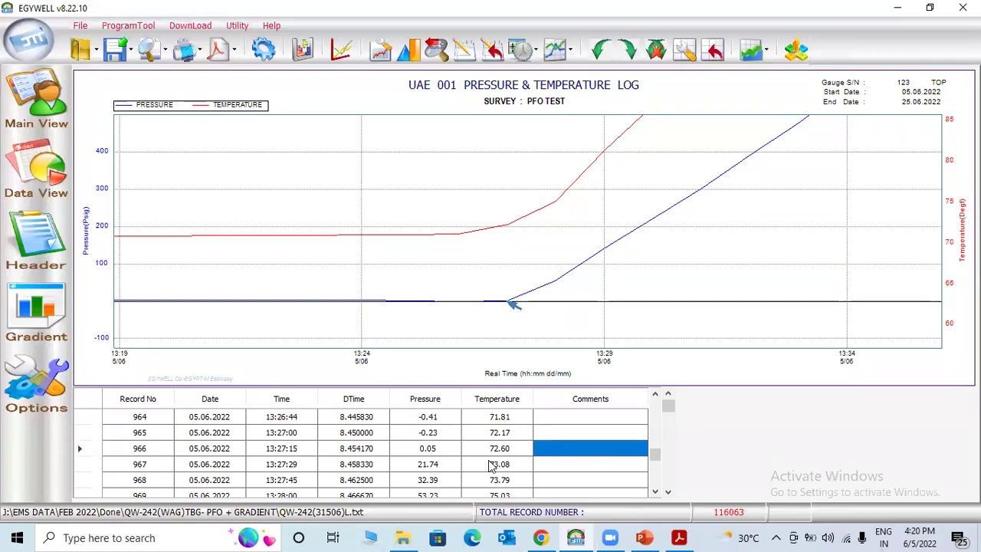
pyautogui.click(548, 447)
pyautogui.write('START RIH')
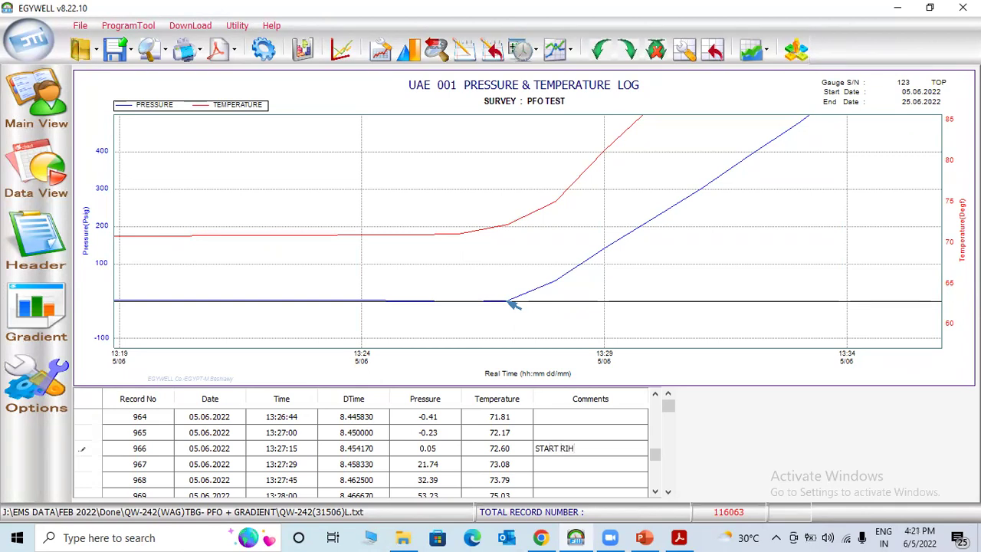
# Step: Select the end of the first pressure plateau, just before the second rise, around 14:47 on 05.06.2022
pyautogui.rightClick(413, 201)
pyautogui.click(447, 288)
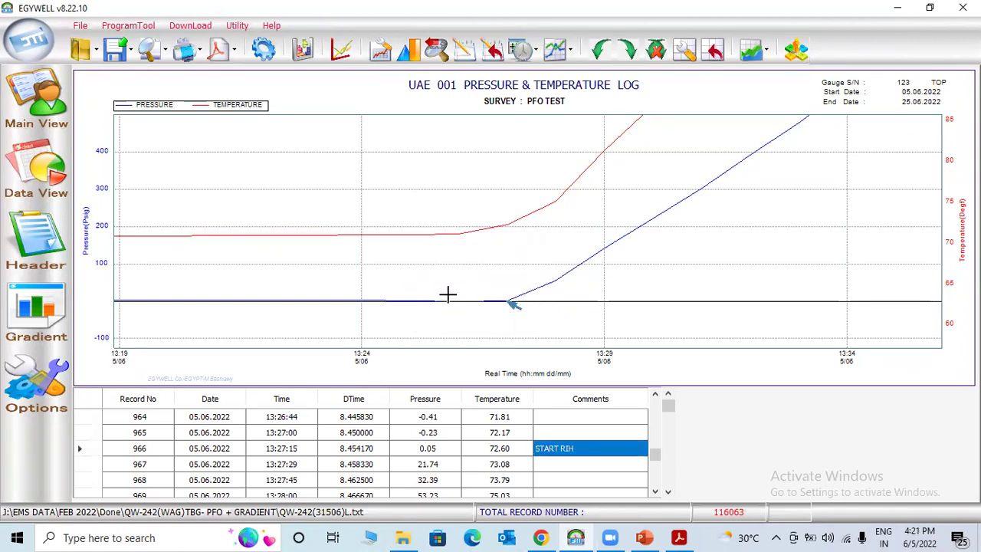
pyautogui.rightClick(410, 190)
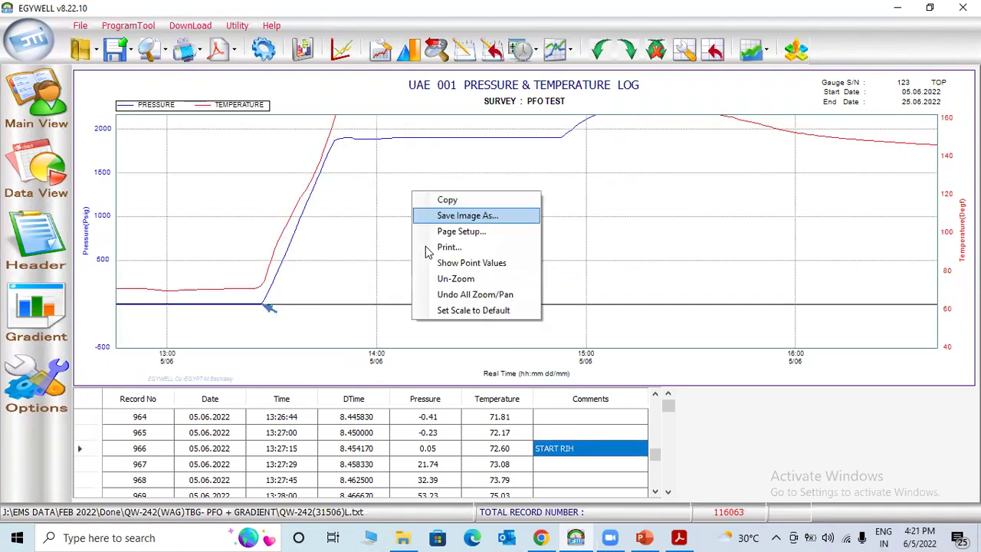
pyautogui.click(444, 287)
pyautogui.moveTo(373, 307)
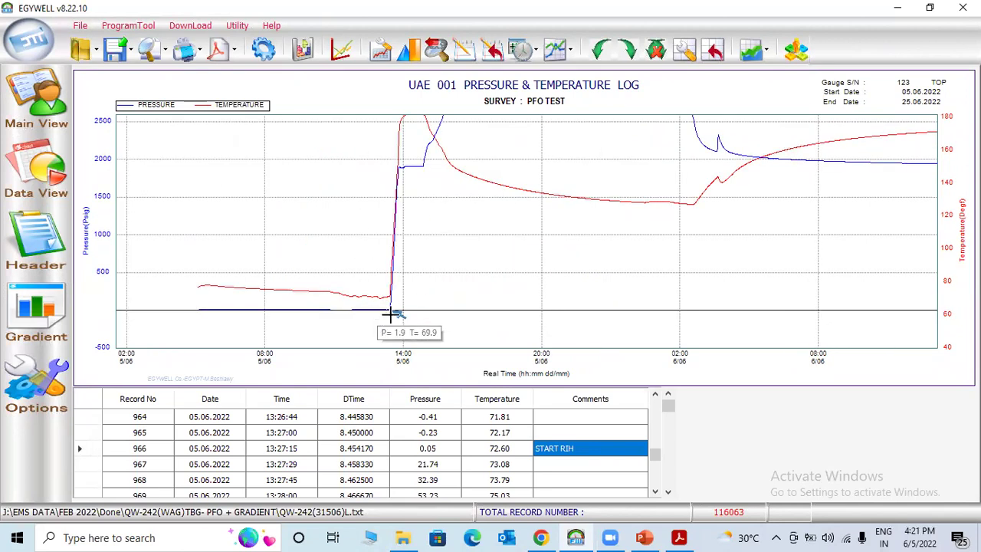
pyautogui.click(422, 170)
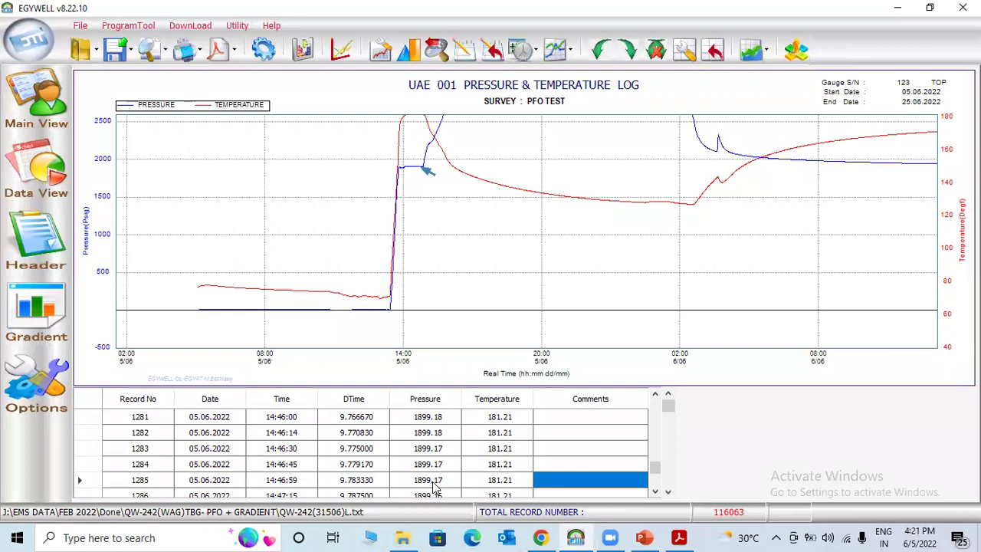
# Step: Examine the injection periods on the pressure curve, checking the drop at 02:33, the next rise at 13:10 and the second peak on 06.06.2022
pyautogui.rightClick(551, 205)
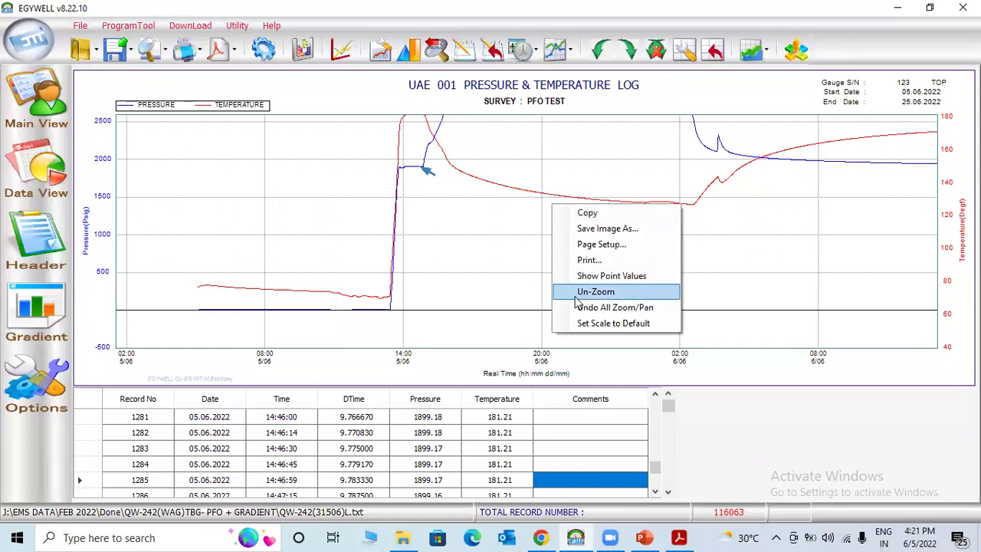
pyautogui.click(579, 292)
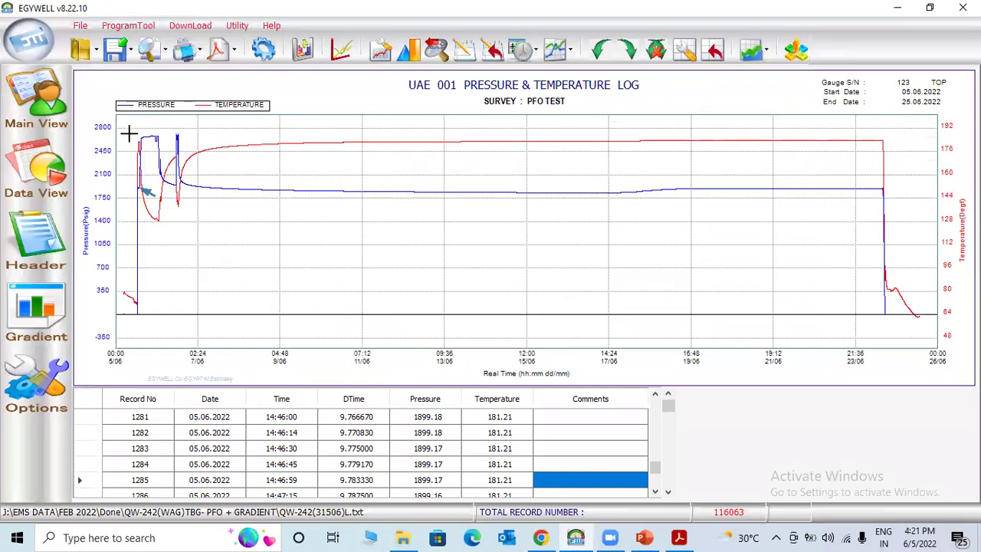
pyautogui.moveTo(130, 128); pyautogui.dragTo(406, 197)
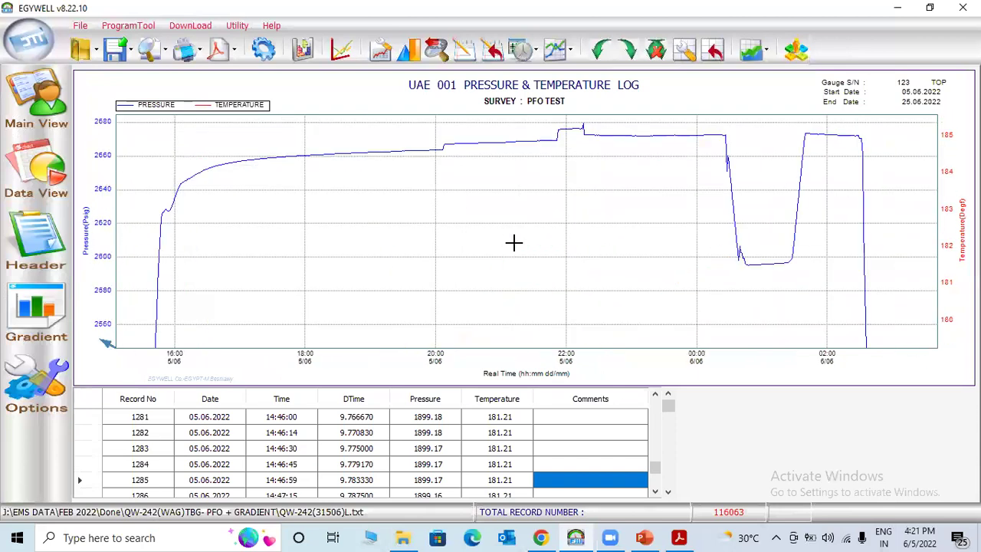
pyautogui.click(512, 301)
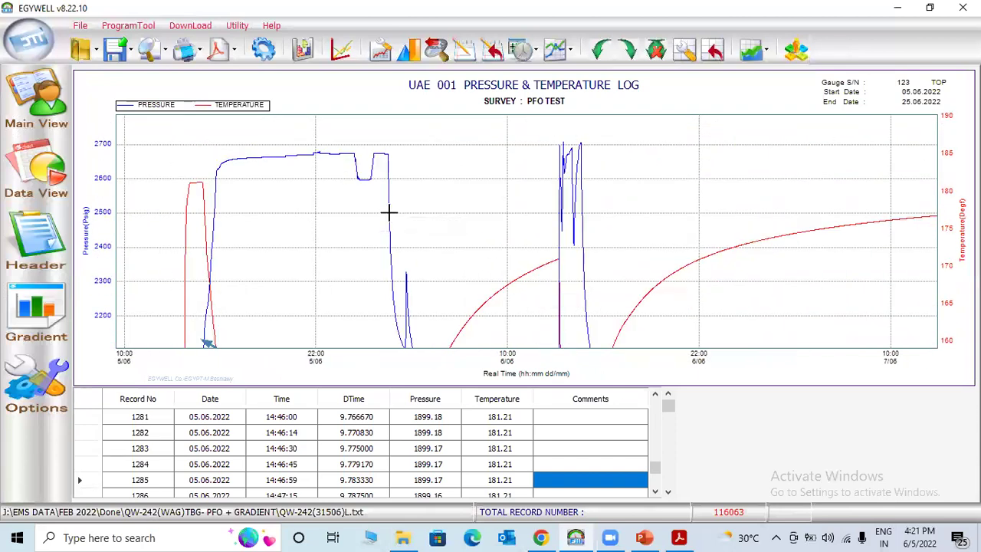
pyautogui.rightClick(388, 213)
pyautogui.click(441, 302)
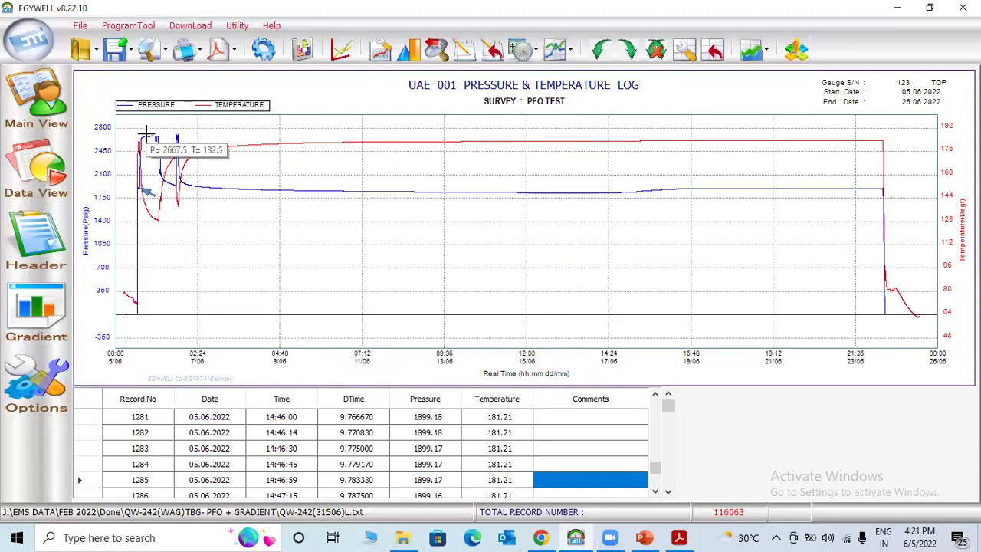
pyautogui.moveTo(145, 120); pyautogui.dragTo(239, 215)
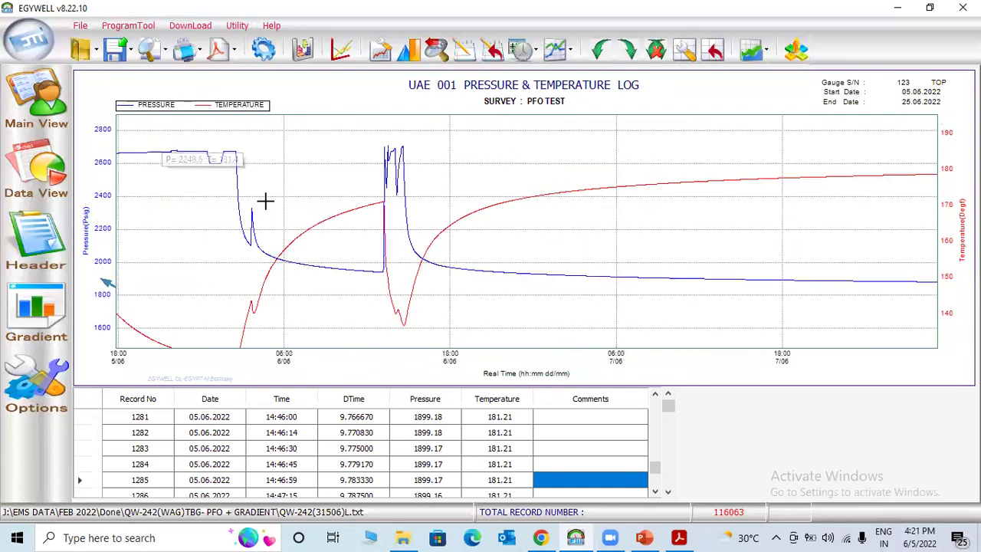
pyautogui.click(234, 161)
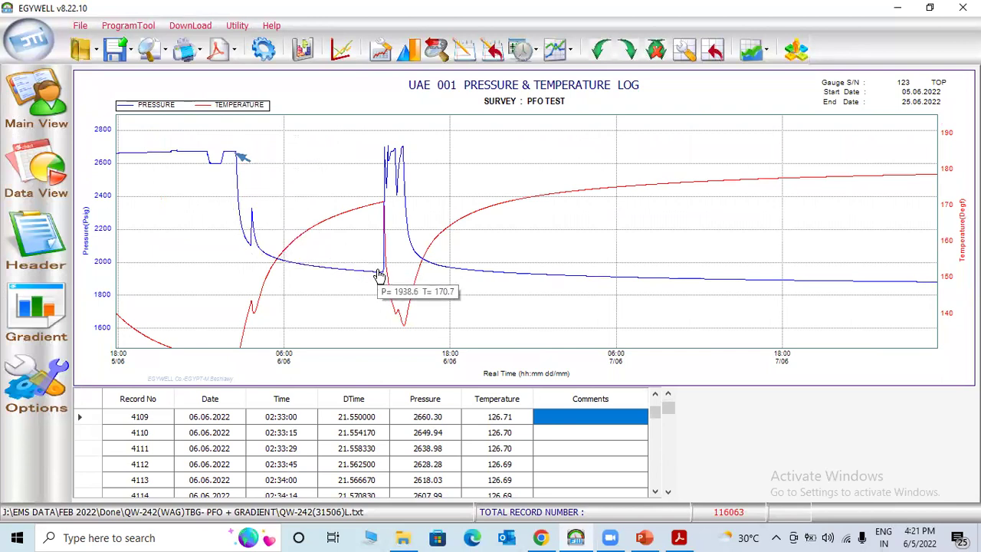
pyautogui.click(404, 149)
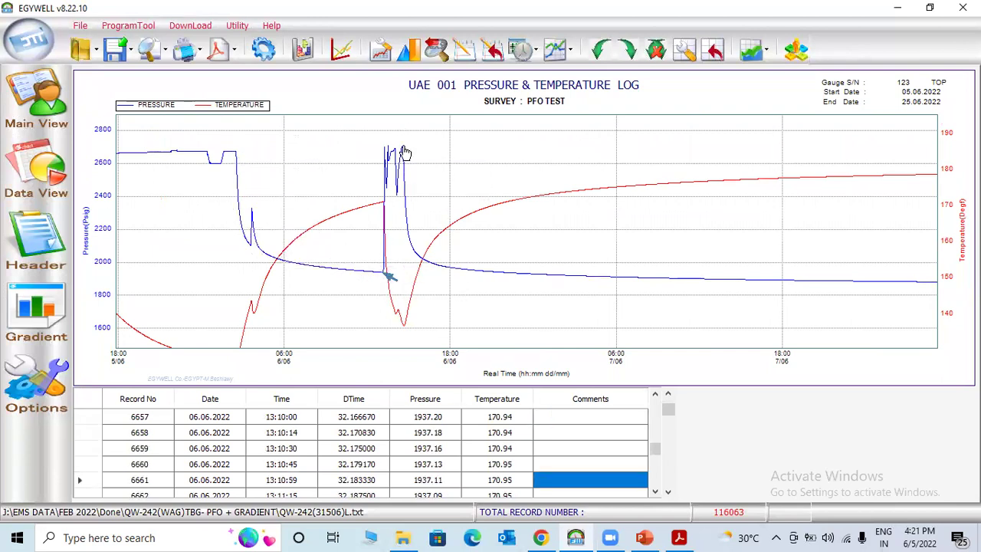
# Step: Zoom in on the second injection peak and examine the pressure of record 7009, where the fall-off begins
pyautogui.rightClick(434, 159)
pyautogui.click(470, 248)
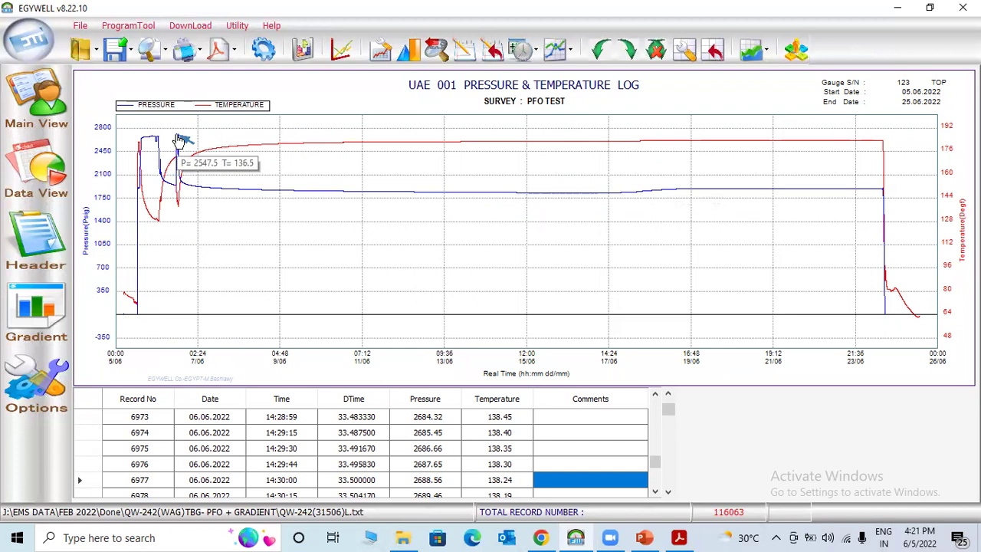
pyautogui.scroll(1, 230, 162)
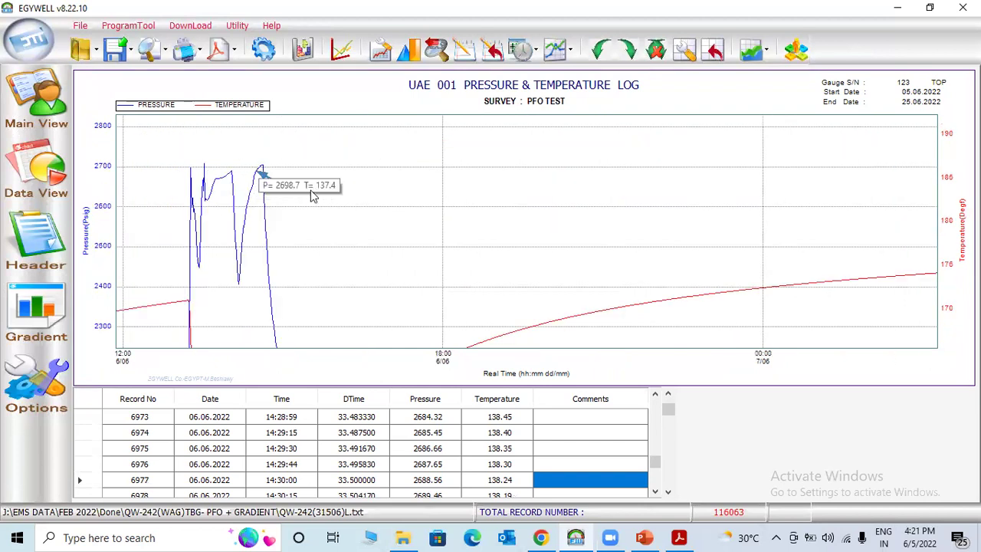
pyautogui.scroll(1, 283, 153)
pyautogui.click(309, 126)
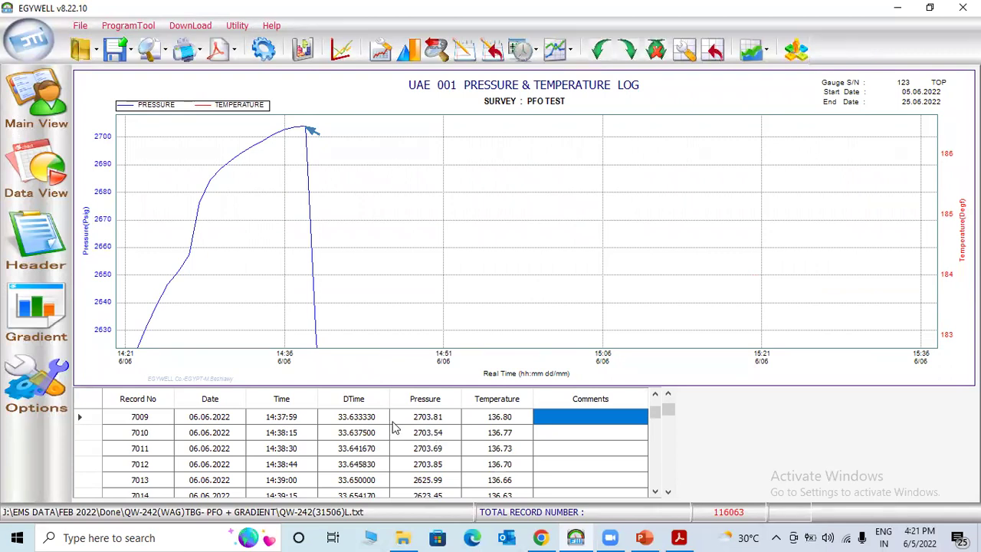
pyautogui.click(434, 416)
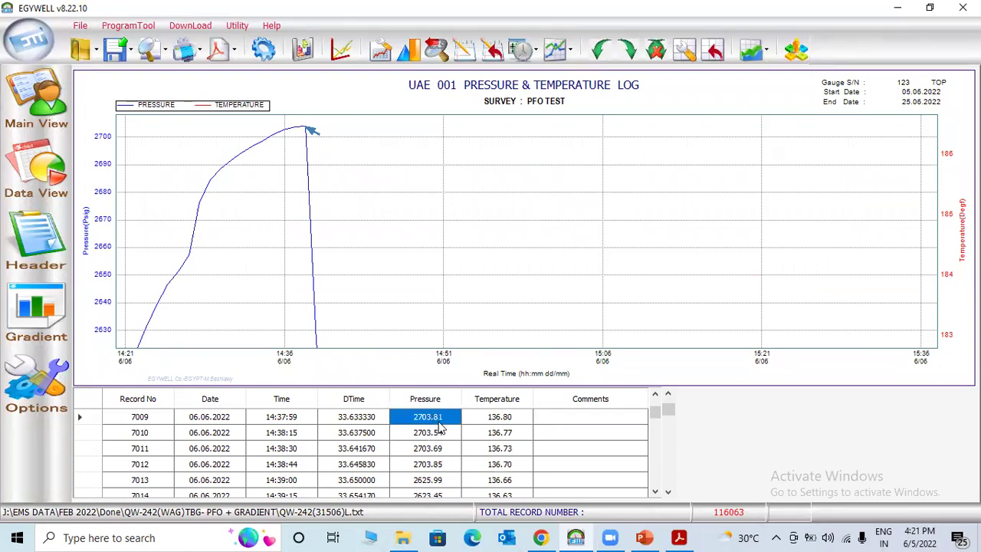
# Step: Restore the full graph and check the records at the final pressure drop and at the start of the long fall-off
pyautogui.rightClick(457, 230)
pyautogui.click(503, 312)
pyautogui.rightClick(618, 182)
pyautogui.click(659, 269)
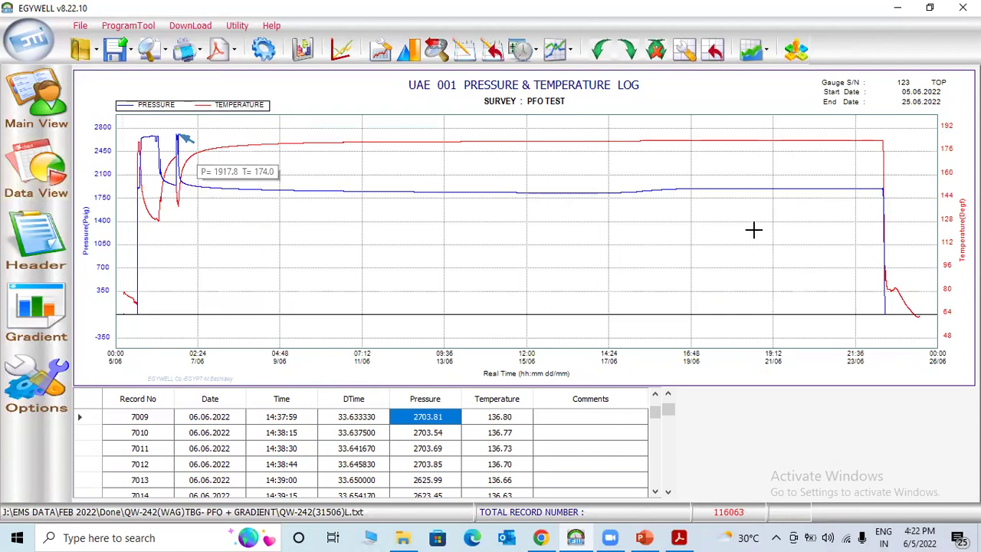
pyautogui.click(883, 193)
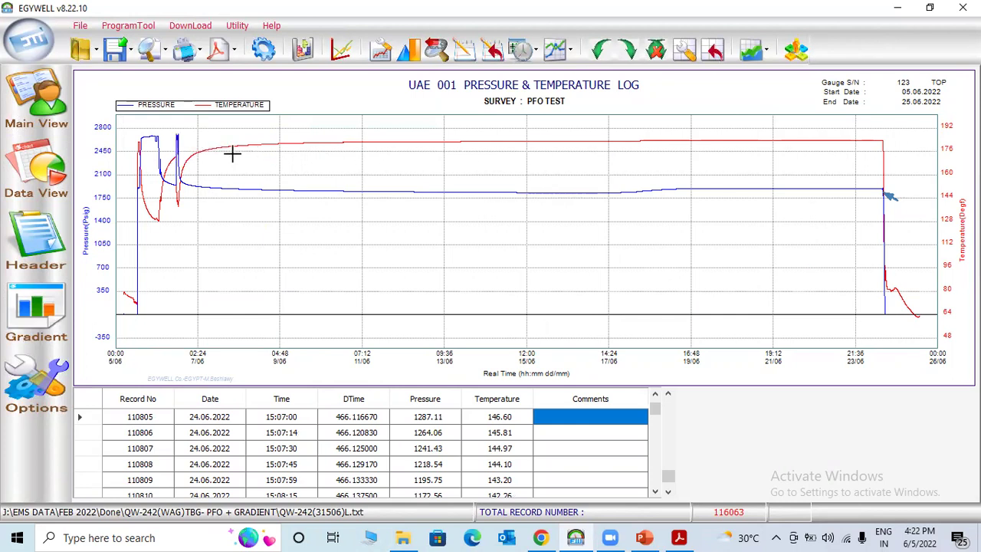
pyautogui.click(185, 150)
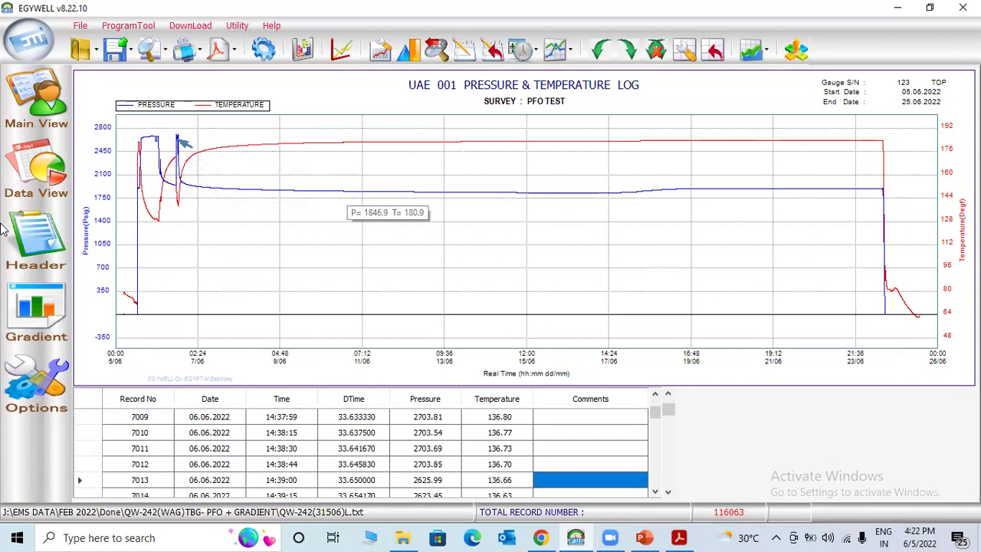
# Step: Enter the comment END OF TEST for record 110613 at 14:19:00 on 24.06.2022
pyautogui.click(882, 191)
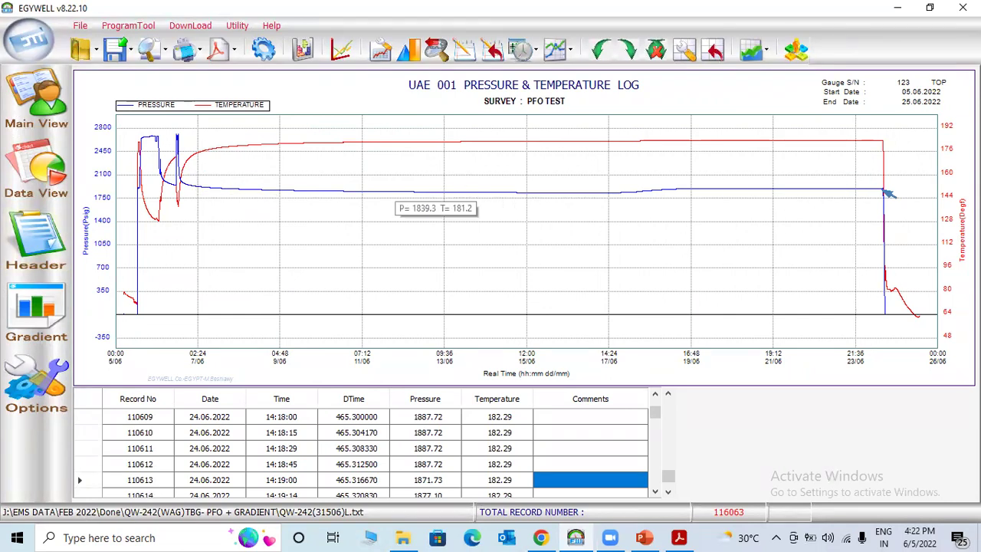
pyautogui.write('END OF TEST')
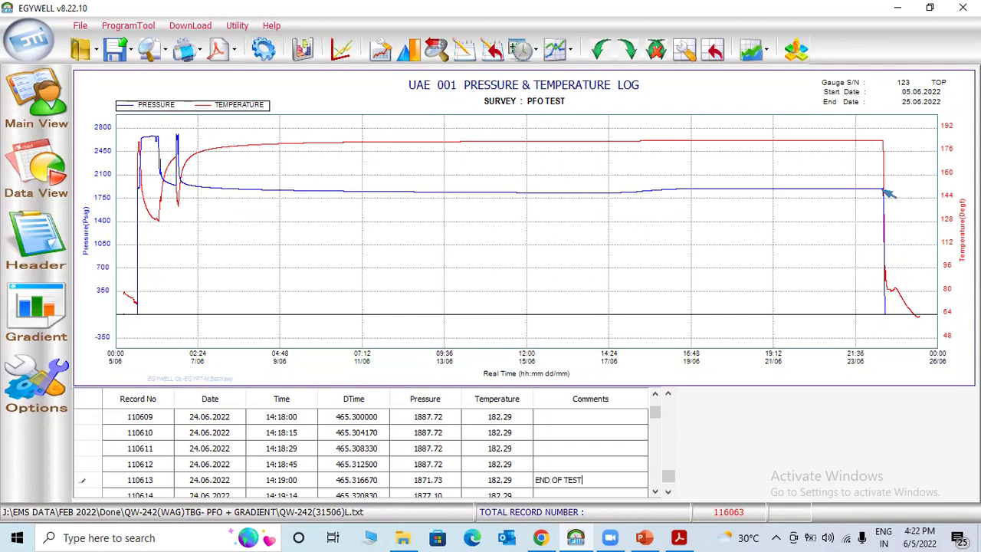
pyautogui.press('Return')
# Step: Fill in the report header with client PEA, well type INJECTOR and the lab technician's name, and review the listed event comments
pyautogui.click(271, 165)
pyautogui.write('PEA')
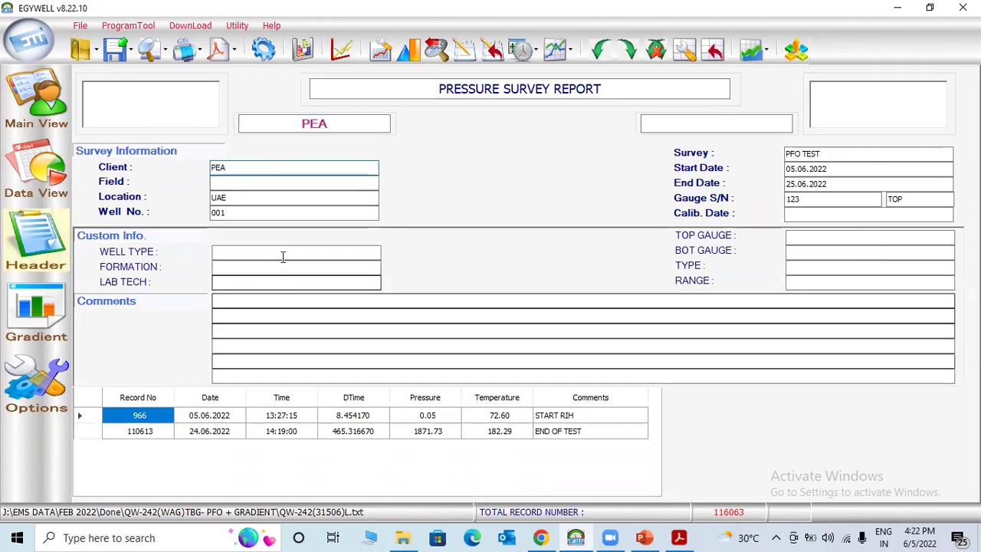
pyautogui.click(281, 247)
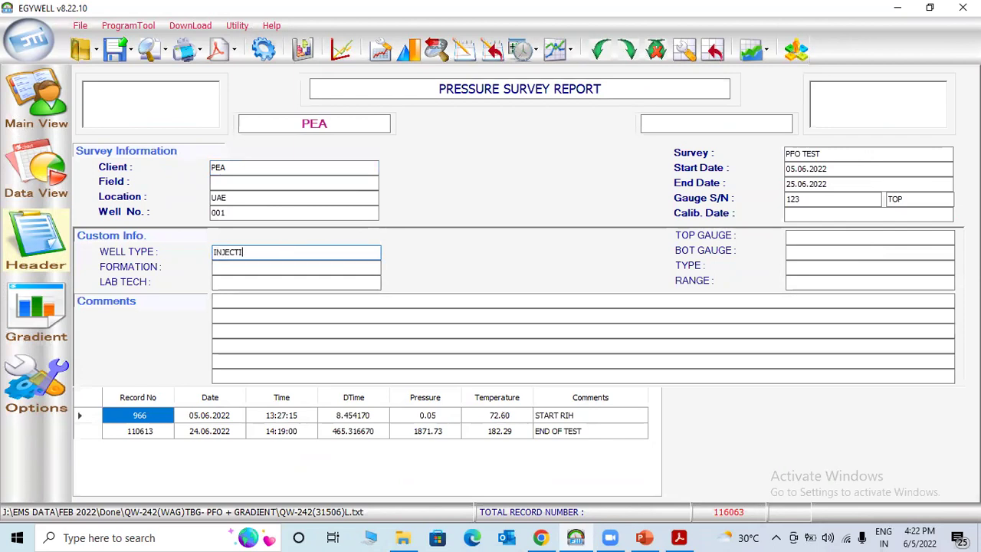
pyautogui.write('INJECTOR')
pyautogui.click(235, 282)
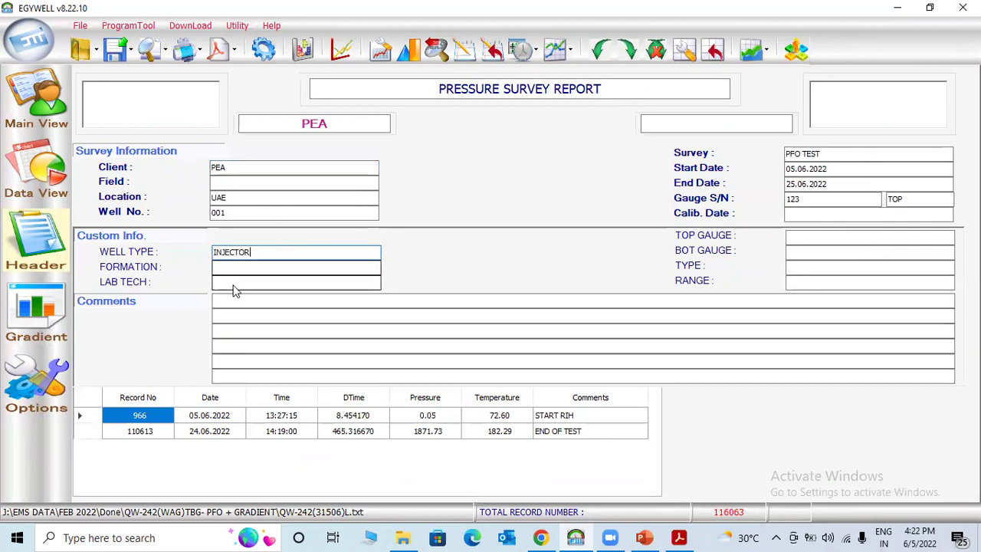
pyautogui.write('NAGARAJAN')
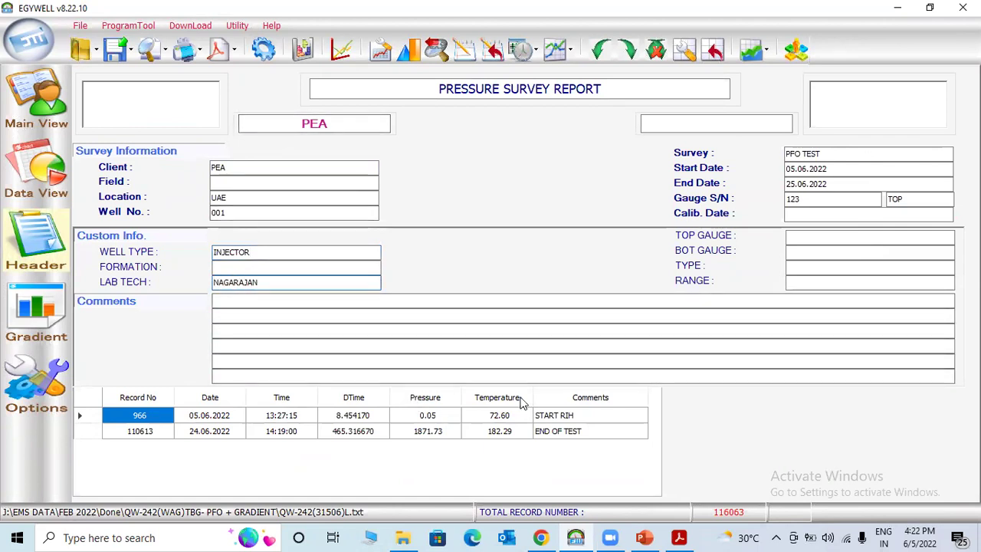
pyautogui.click(549, 420)
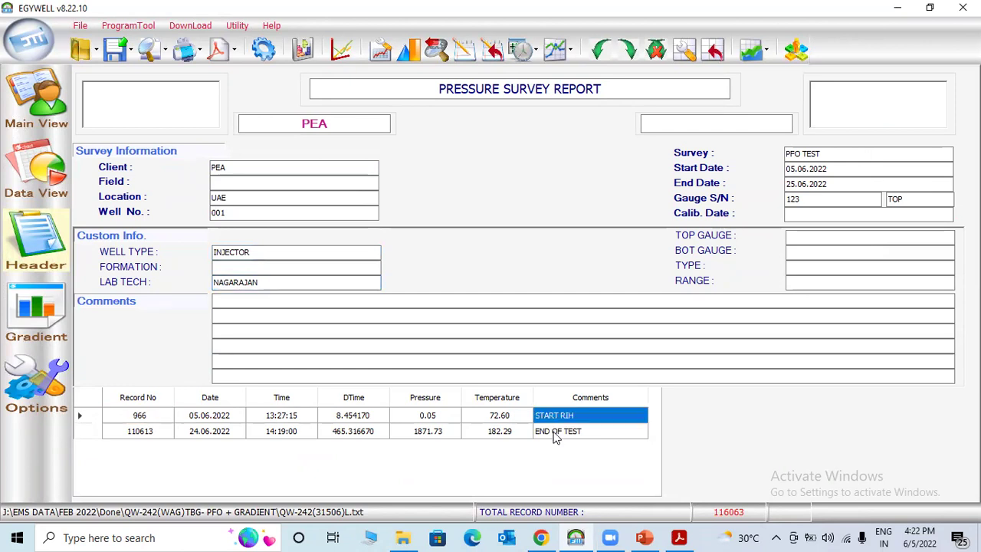
pyautogui.click(558, 432)
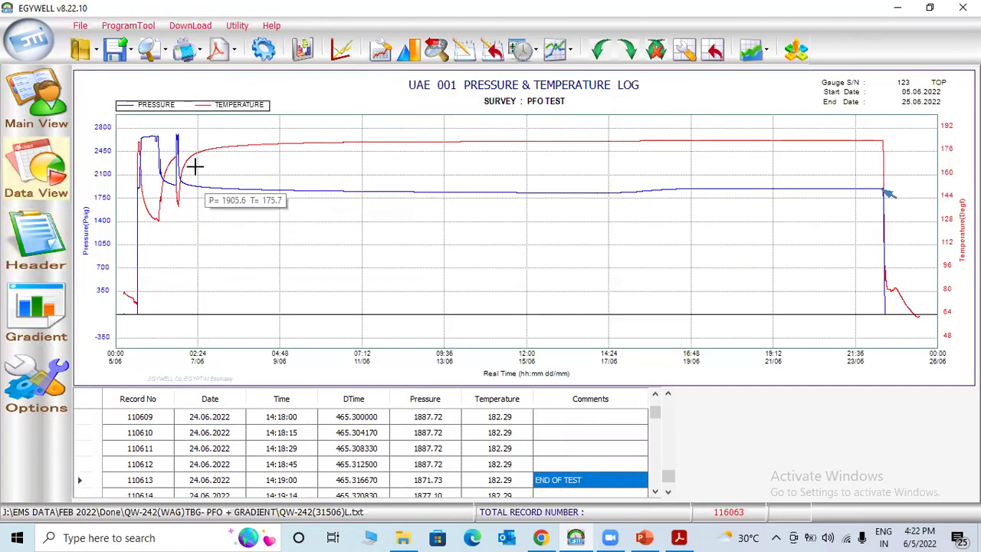
# Step: Enter the comment STOP INJECTION for record 4113 at 02:34:00, where the first injection pressure drops
pyautogui.click(158, 137)
pyautogui.click(158, 138)
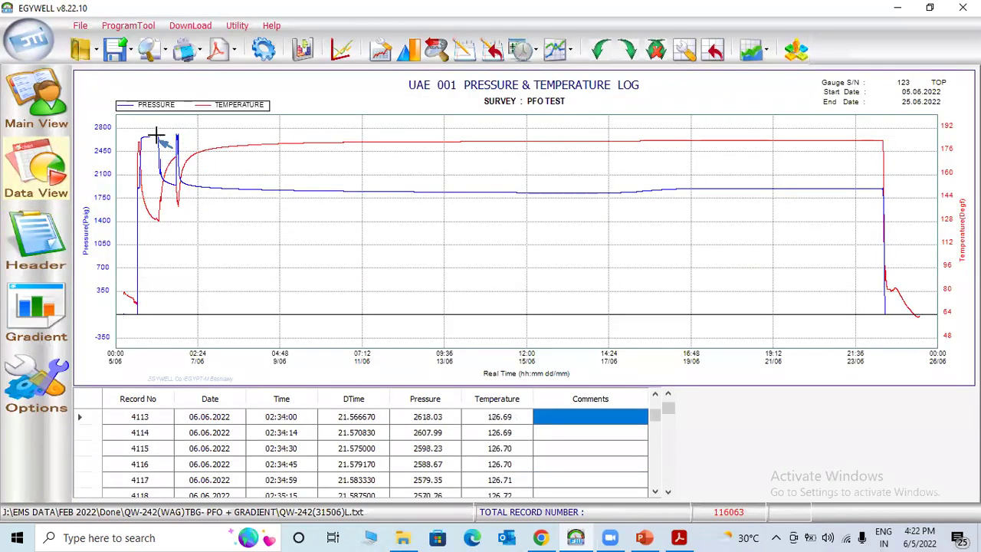
pyautogui.click(549, 416)
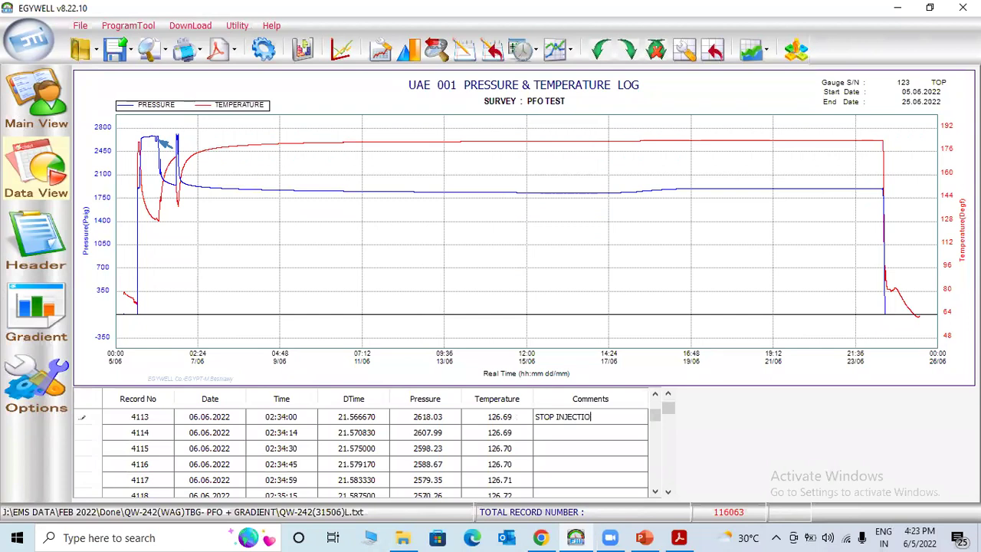
pyautogui.press('Escape')
# Step: Enter the comment INJECTION STARTED for record 6665 at 13:12:00 on 06.06.2022, where the pressure rises again
pyautogui.click(144, 209)
pyautogui.scroll(3, 253, 259)
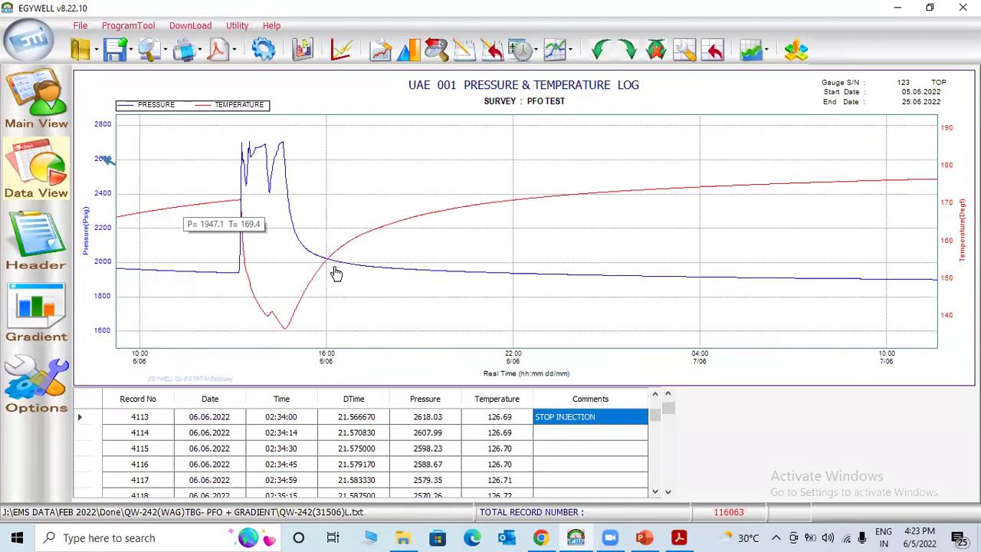
pyautogui.scroll(3, 529, 243)
pyautogui.scroll(3, 632, 290)
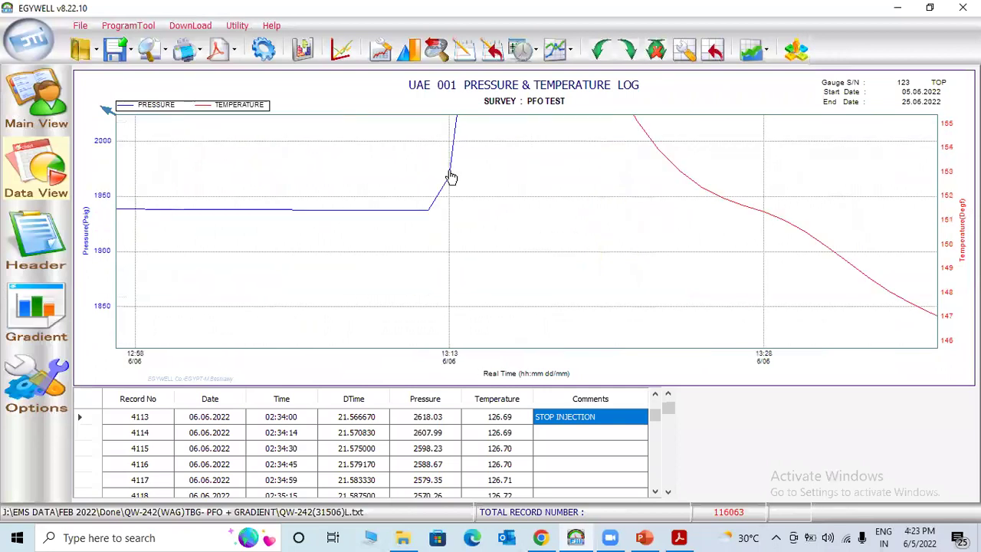
pyautogui.click(431, 215)
pyautogui.click(579, 480)
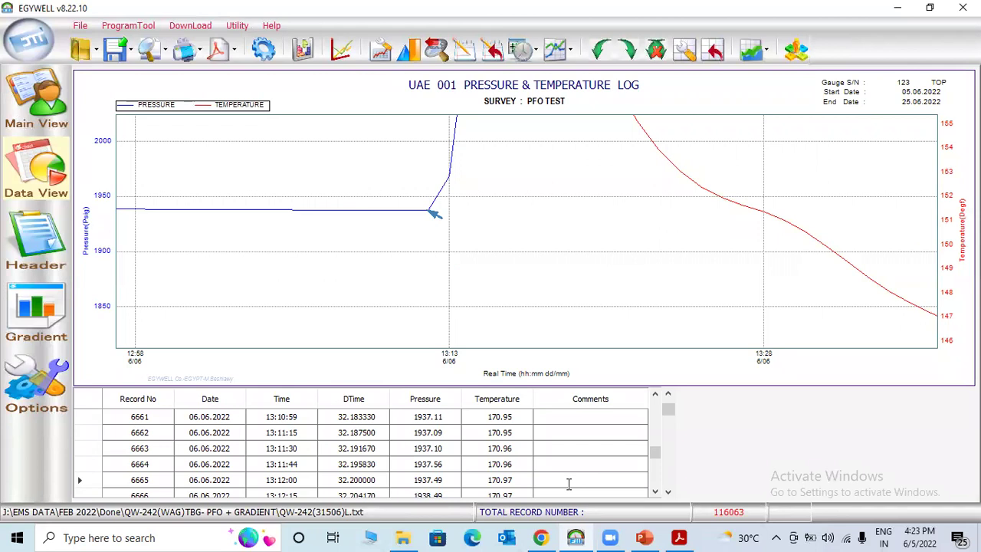
pyautogui.write('INJECTION STARTED')
pyautogui.press('Return')
# Step: Enter the comment STOP INJECTION for record 7009 at 14:37:59 on 06.06.2022, where the second injection peak drops off
pyautogui.scroll(-3, 482, 170)
pyautogui.rightClick(481, 169)
pyautogui.click(498, 273)
pyautogui.scroll(5, 184, 134)
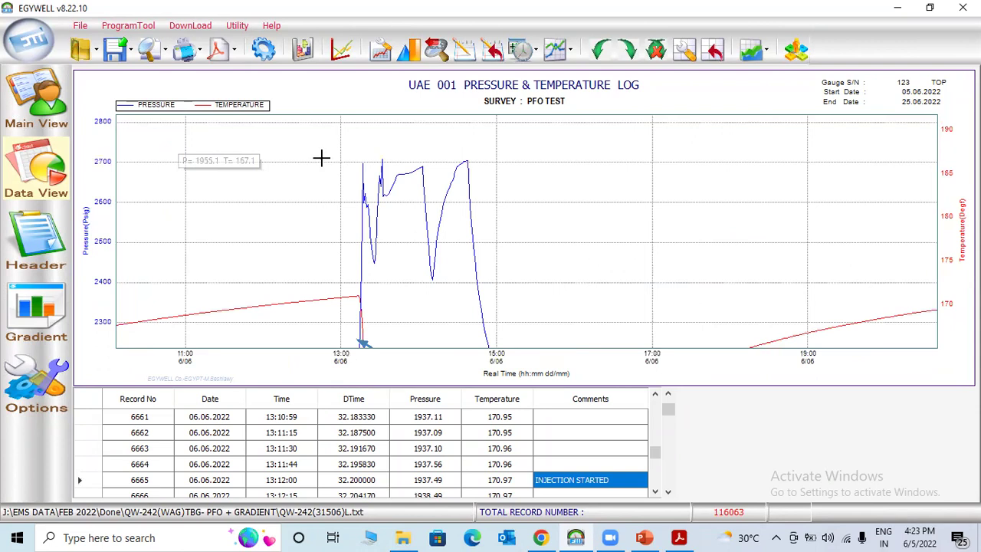
pyautogui.scroll(5, 468, 182)
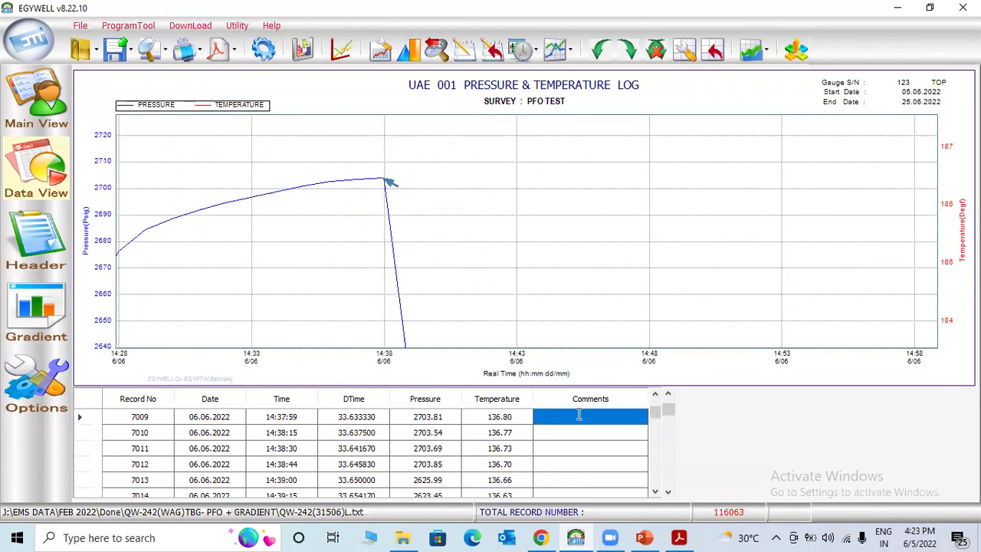
pyautogui.click(579, 413)
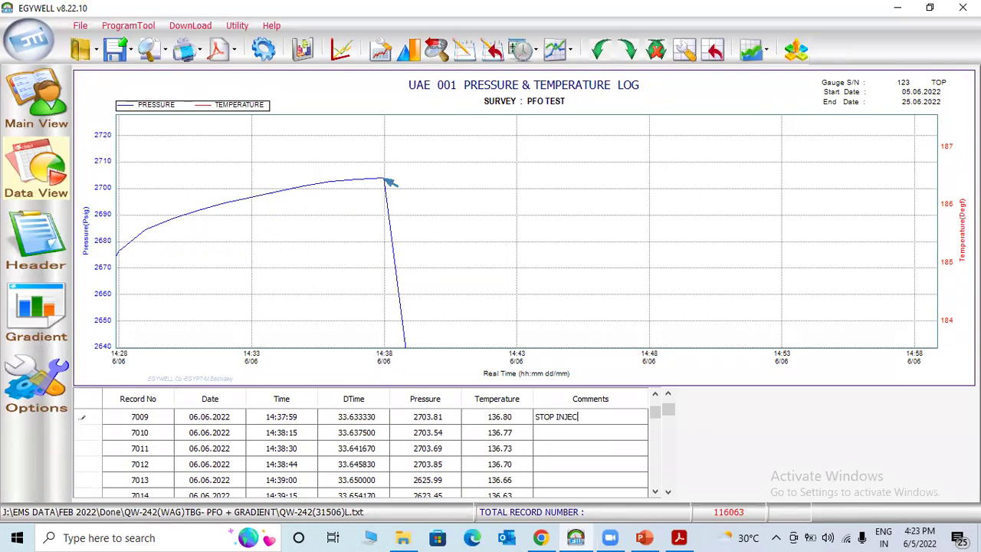
# Step: Examine the final pressure decline on 24.06.2022 in the log and return to the full plot
pyautogui.rightClick(608, 217)
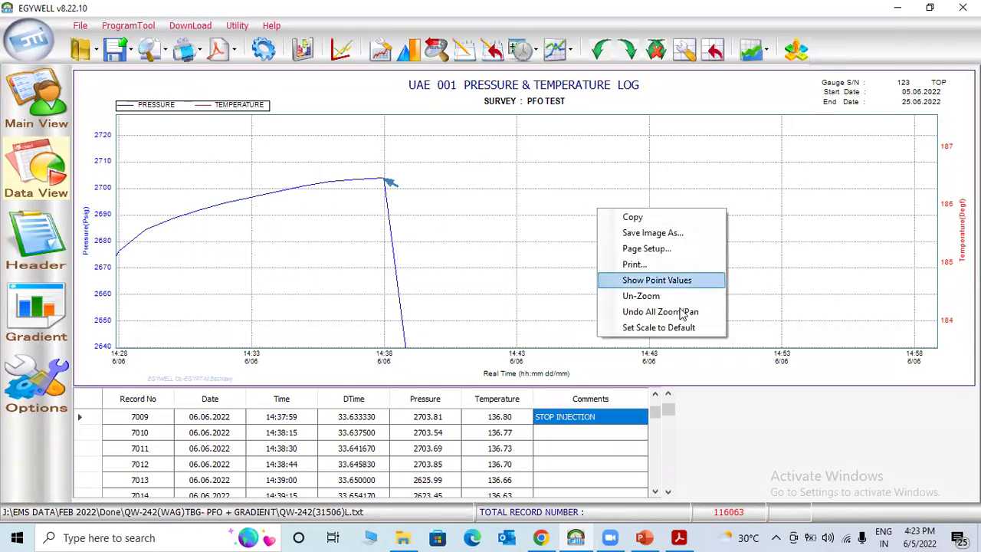
pyautogui.click(653, 294)
pyautogui.rightClick(524, 198)
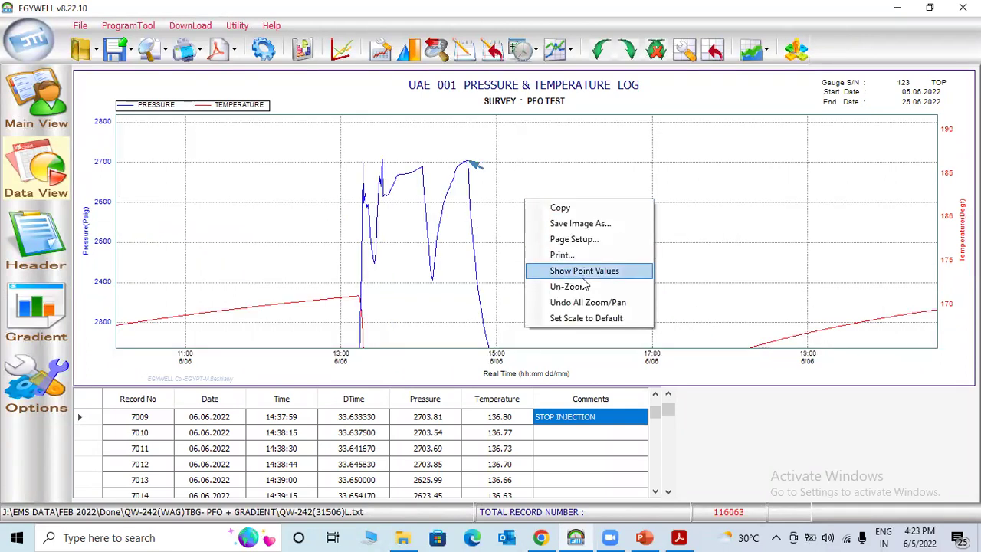
pyautogui.click(536, 303)
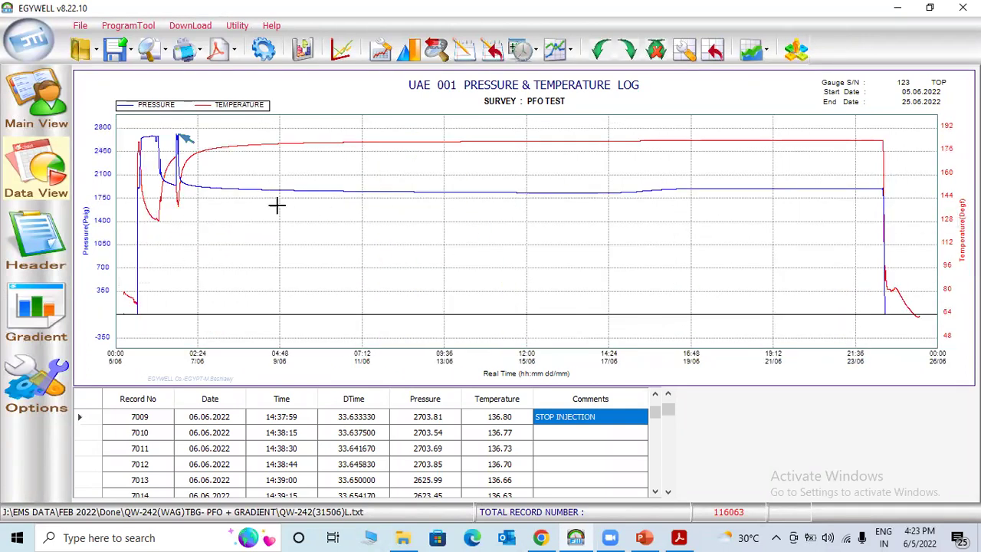
pyautogui.moveTo(866, 156); pyautogui.dragTo(934, 314)
pyautogui.rightClick(448, 201)
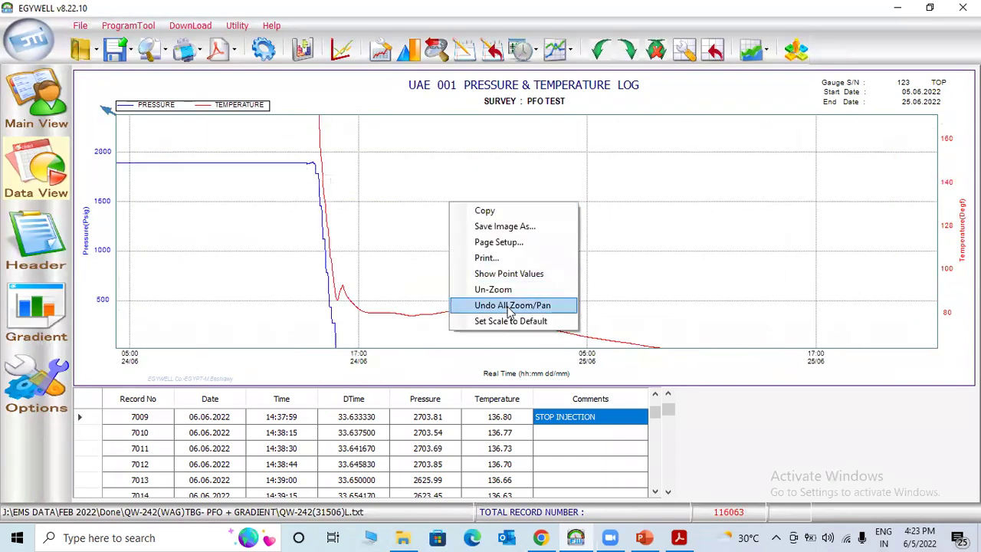
pyautogui.click(512, 304)
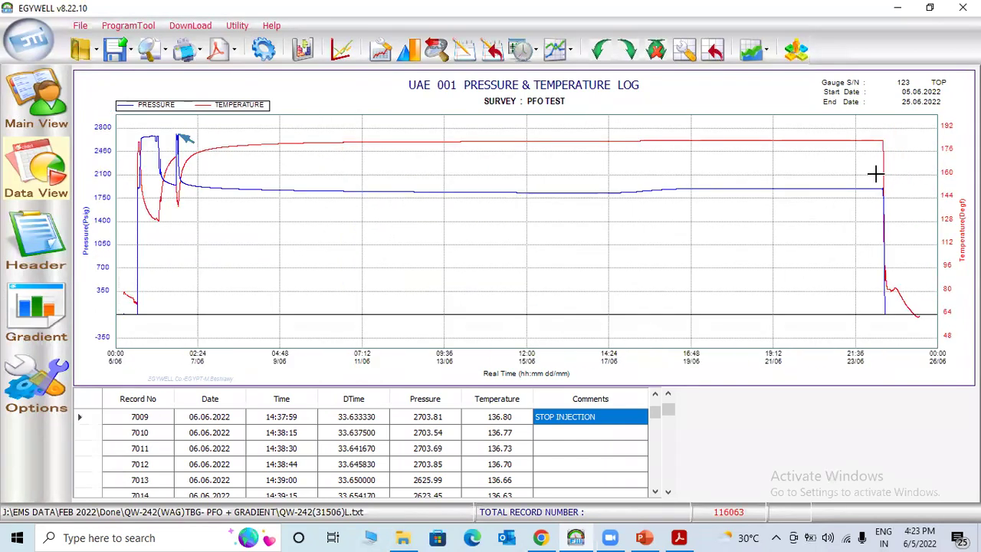
pyautogui.moveTo(867, 188)
pyautogui.moveTo(878, 174); pyautogui.dragTo(895, 214)
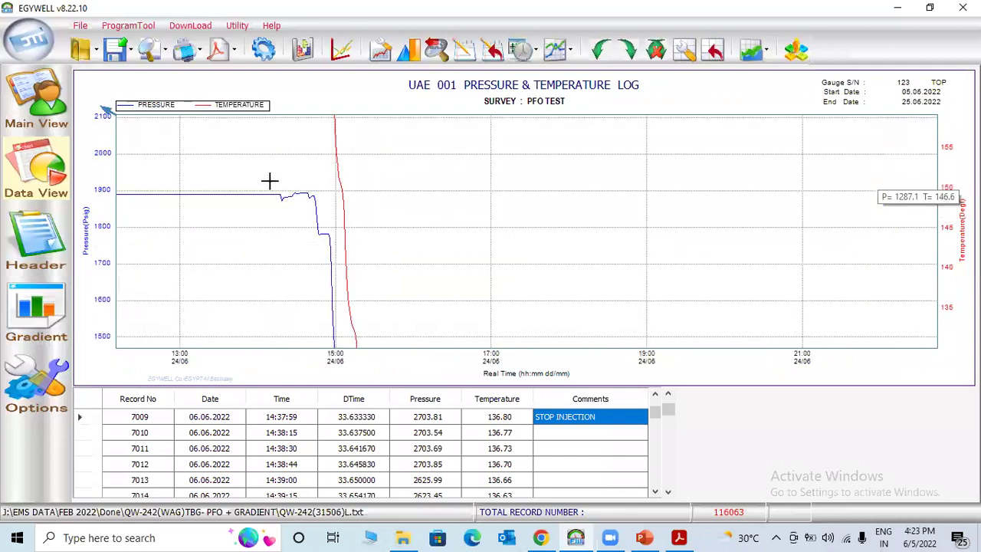
pyautogui.moveTo(509, 198); pyautogui.dragTo(610, 278)
pyautogui.rightClick(508, 197)
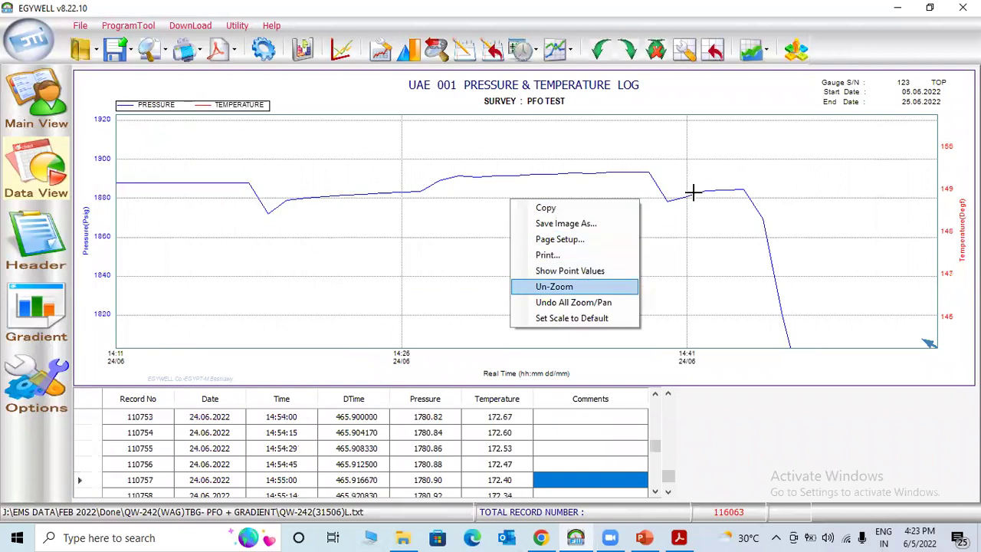
pyautogui.click(552, 301)
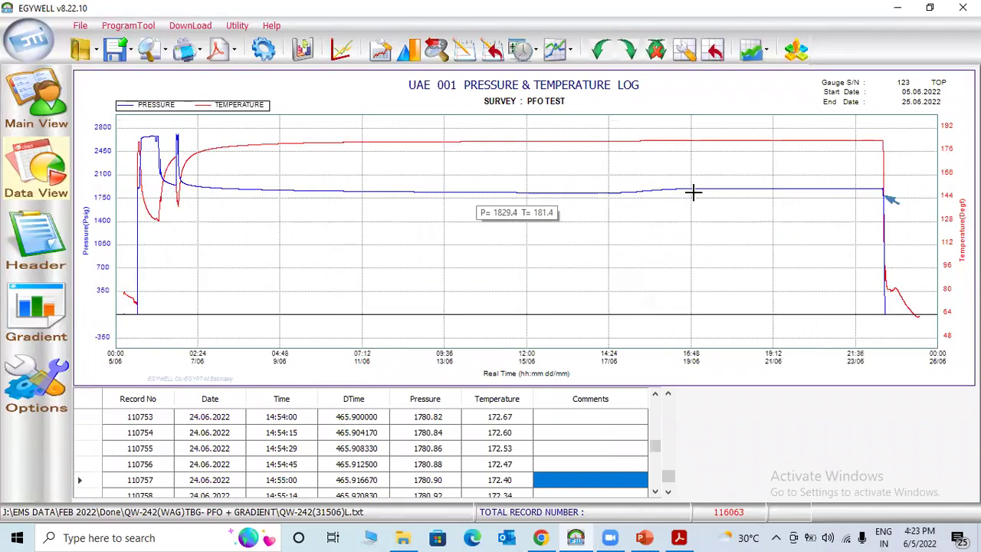
# Step: Enter the depth comment * 00 for record 110969 at 15:48:00, at the end of the last pressure plateau
pyautogui.click(570, 463)
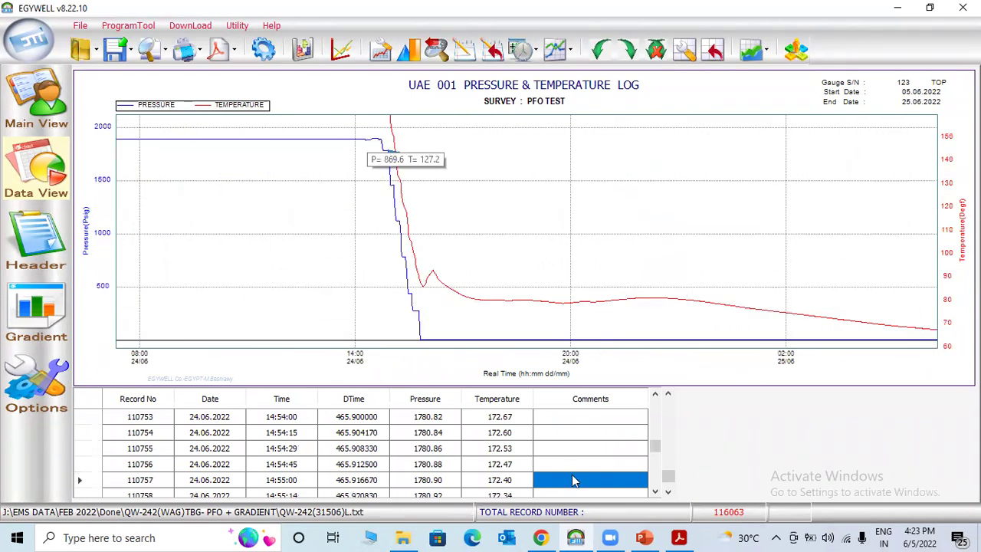
pyautogui.scroll(-10, 582, 457)
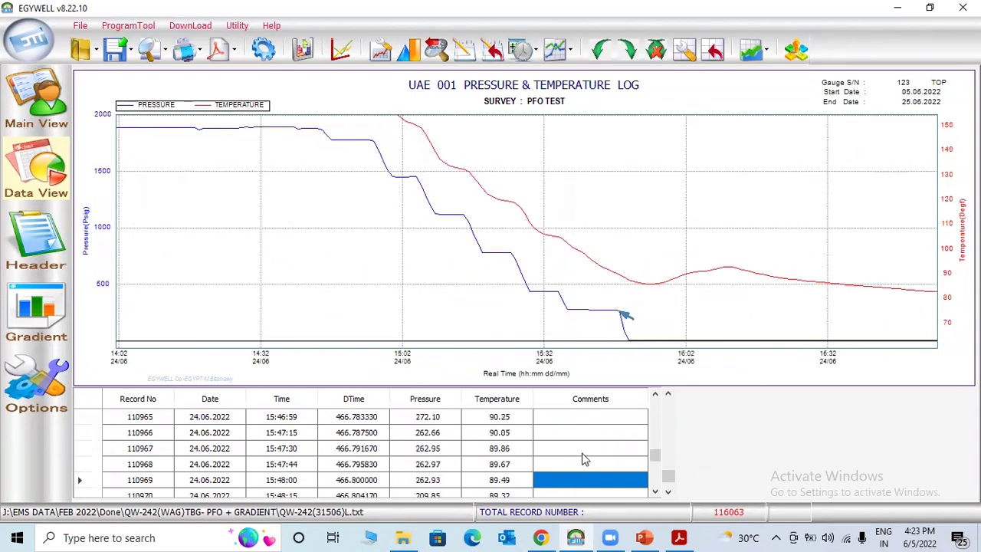
pyautogui.press('F2')
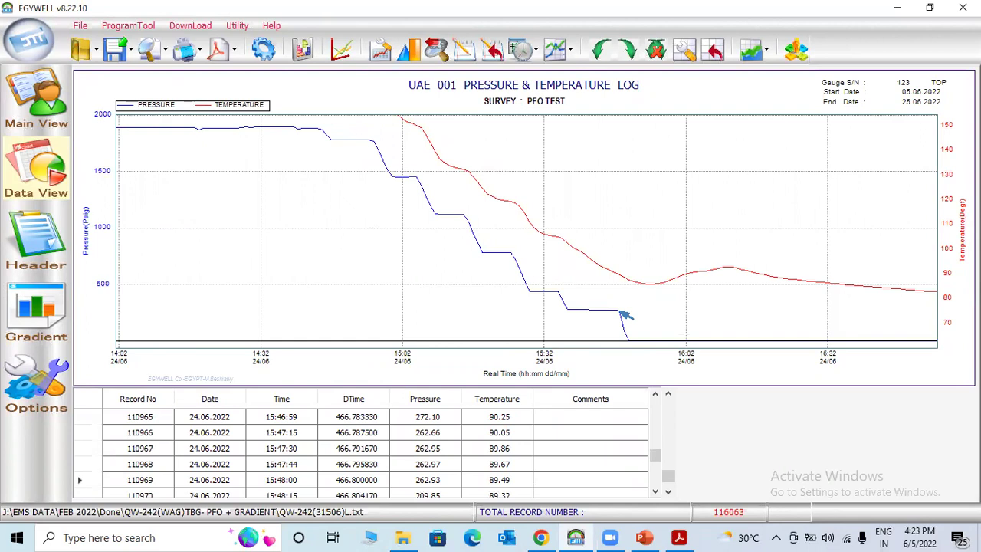
pyautogui.write('* 00')
# Step: Enter the depth comment * 1000' for record 110918 at 15:35:15, at the end of the second-to-last pressure plateau
pyautogui.click(559, 299)
pyautogui.scroll(1, 541, 453)
pyautogui.click(566, 465)
pyautogui.scroll(1, 570, 464)
pyautogui.click(570, 463)
pyautogui.write('1000')
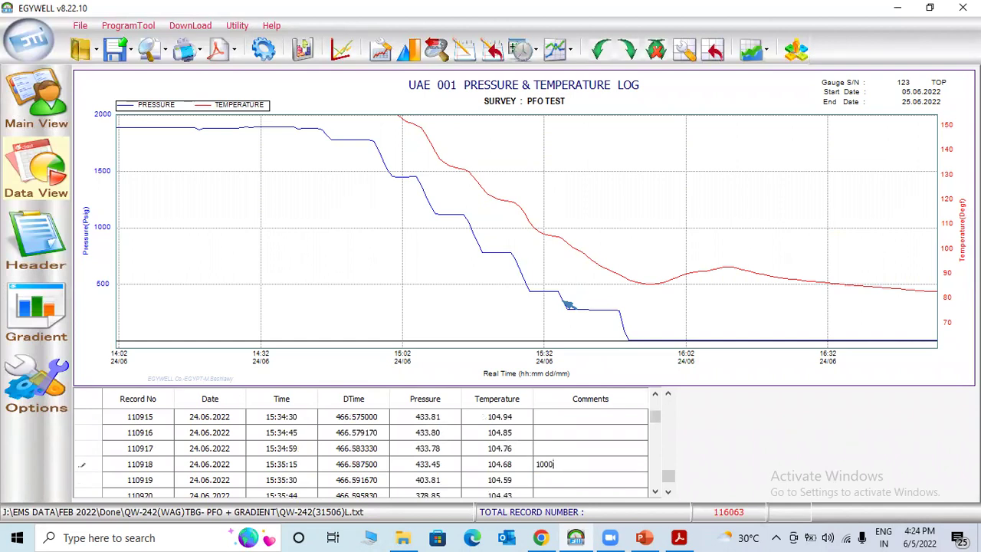
pyautogui.write("'")
pyautogui.press('Home')
pyautogui.write('*')
# Step: Enter the depth comment *2000 for record 110877 at 15:25:00 and copy its text
pyautogui.click(551, 480)
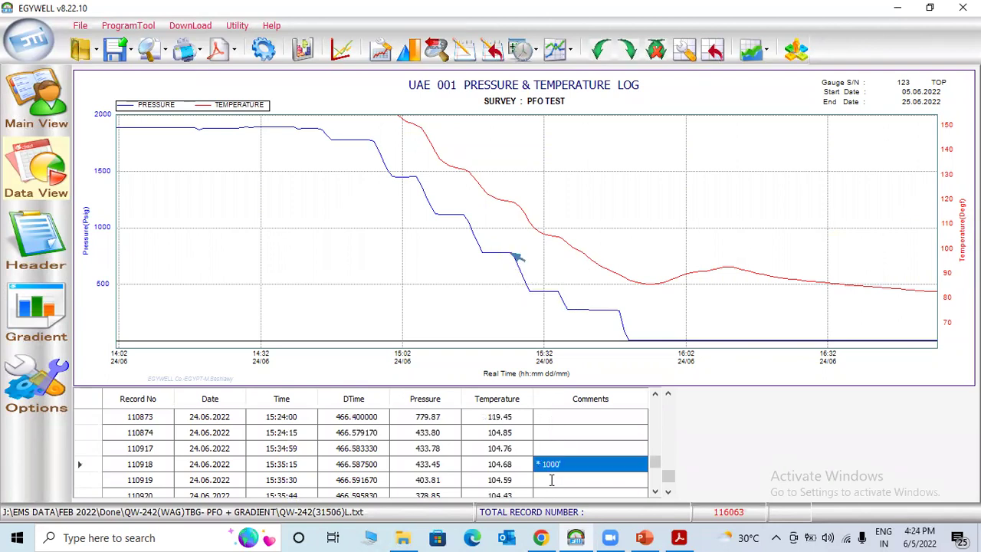
pyautogui.click(551, 480)
pyautogui.write('*2000')
pyautogui.hotkey('shift', 'Home')
pyautogui.hotkey('ctrl', 'c')
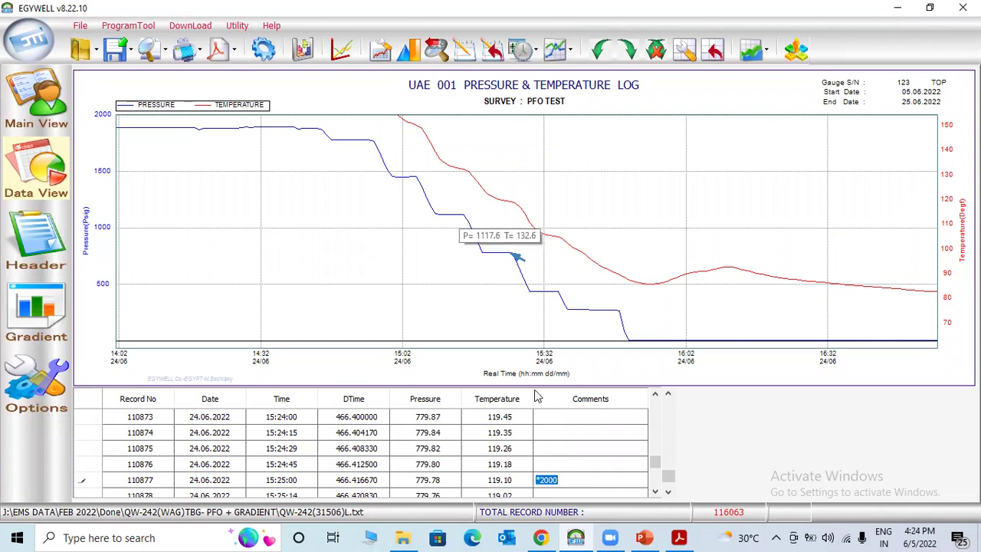
# Step: Paste the copied depth comment into record 110833 at 15:13:59, at the end of the preceding pressure plateau
pyautogui.click(543, 418)
pyautogui.click(544, 417)
pyautogui.hotkey('ctrl', 'v')
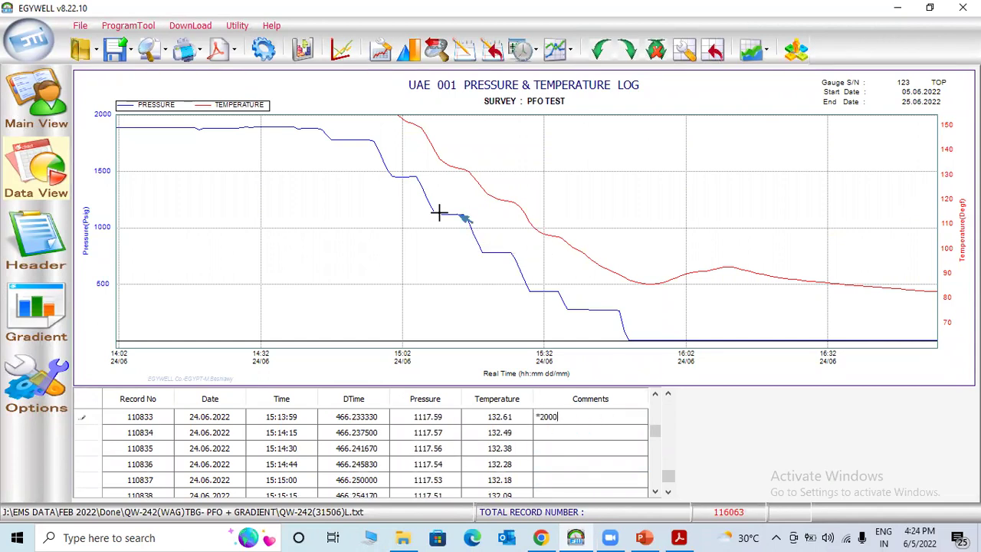
# Step: Examine the start and end records of the pressure plateau that ends at the *2000 comment
pyautogui.moveTo(481, 255)
pyautogui.click(479, 254)
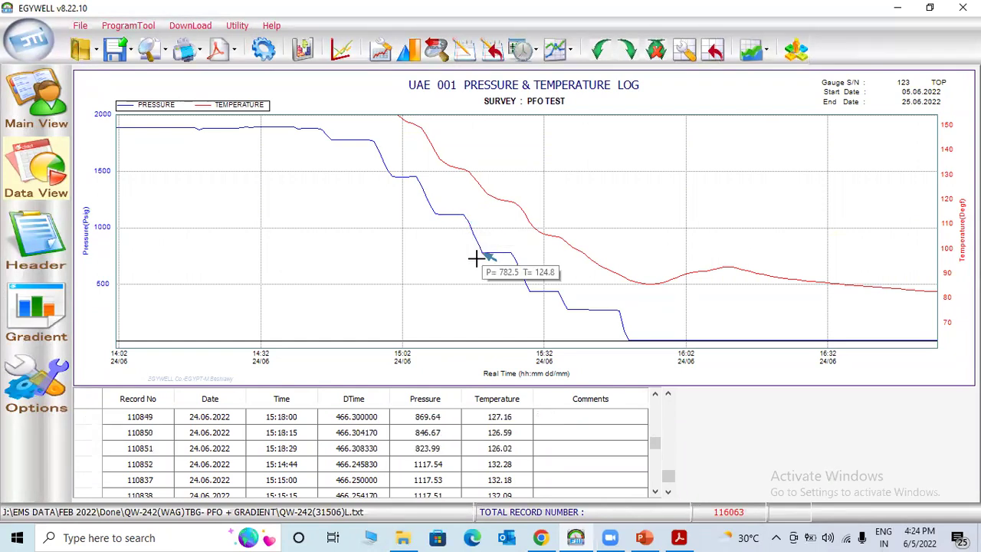
pyautogui.scroll(-1, 168, 461)
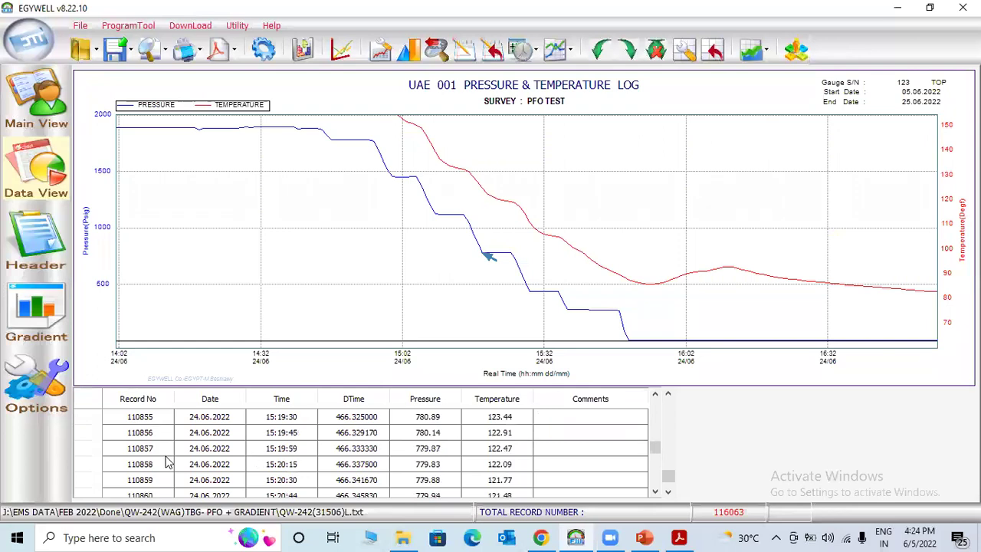
pyautogui.click(291, 452)
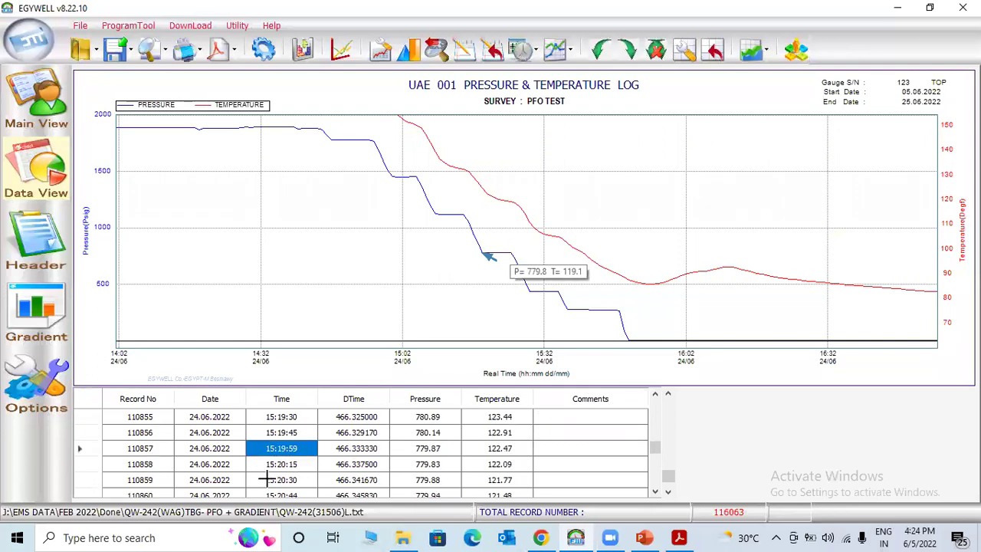
pyautogui.scroll(-6, 585, 464)
pyautogui.click(563, 480)
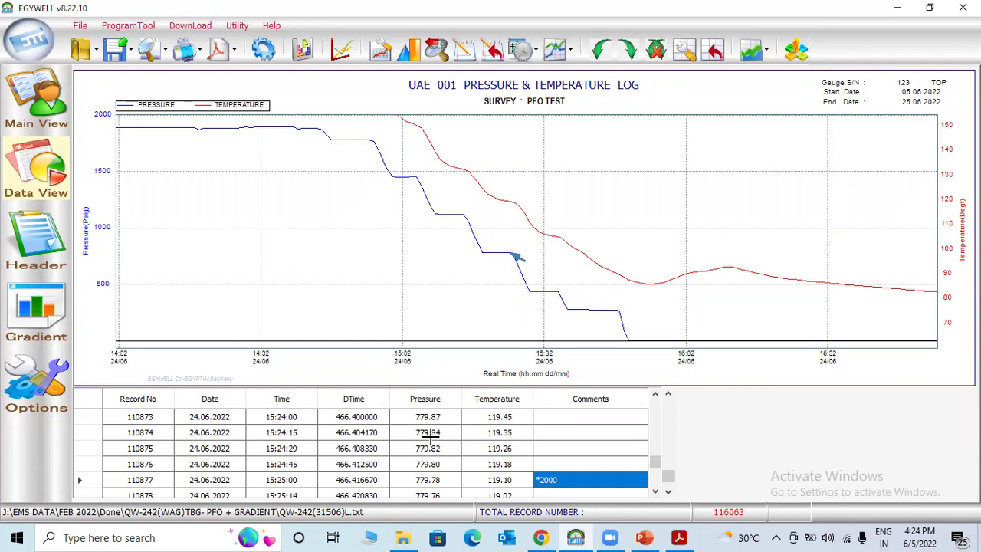
pyautogui.scroll(1, 431, 434)
pyautogui.scroll(2, 431, 435)
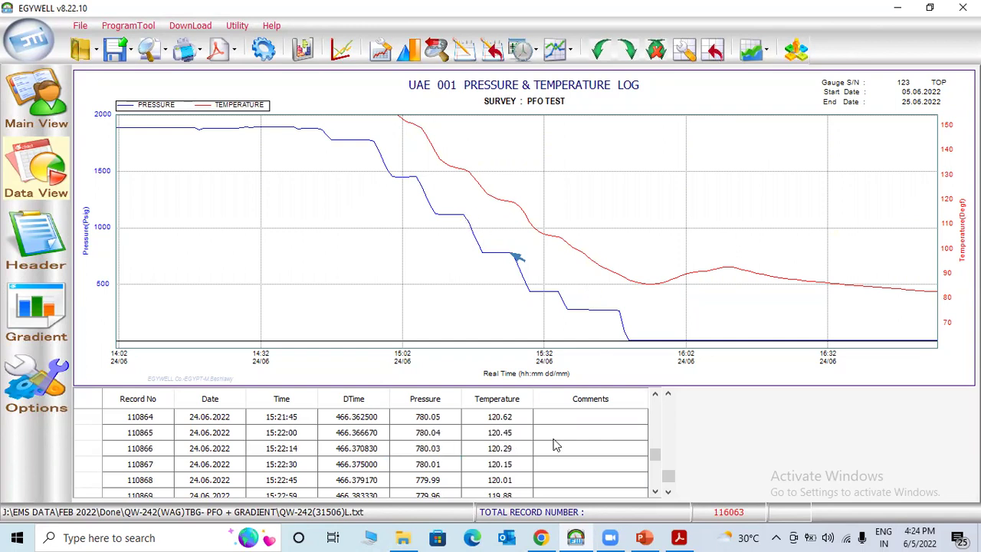
# Step: Change the depth comment of record 110833 at 15:13:59 to *3000
pyautogui.click(472, 229)
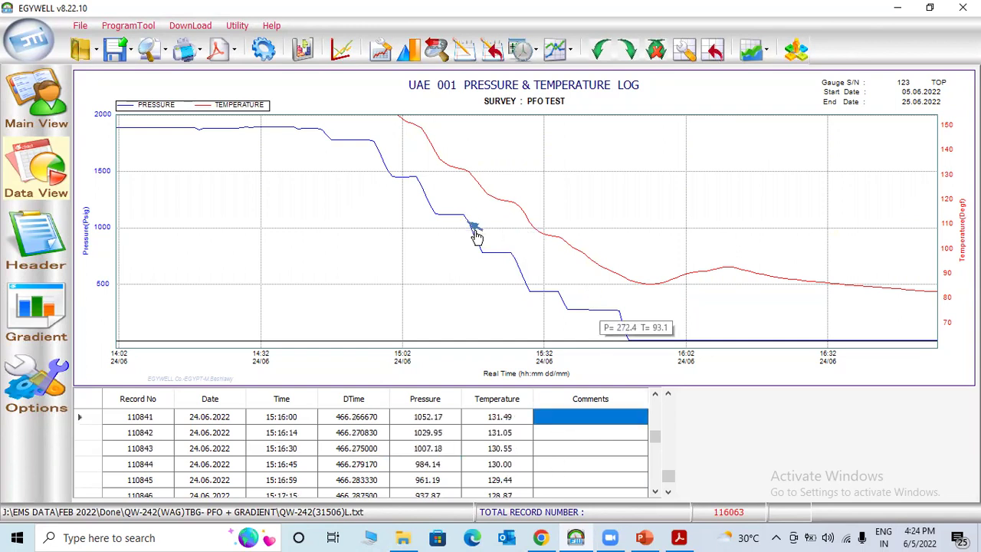
pyautogui.scroll(1, 447, 186)
pyautogui.scroll(2, 416, 191)
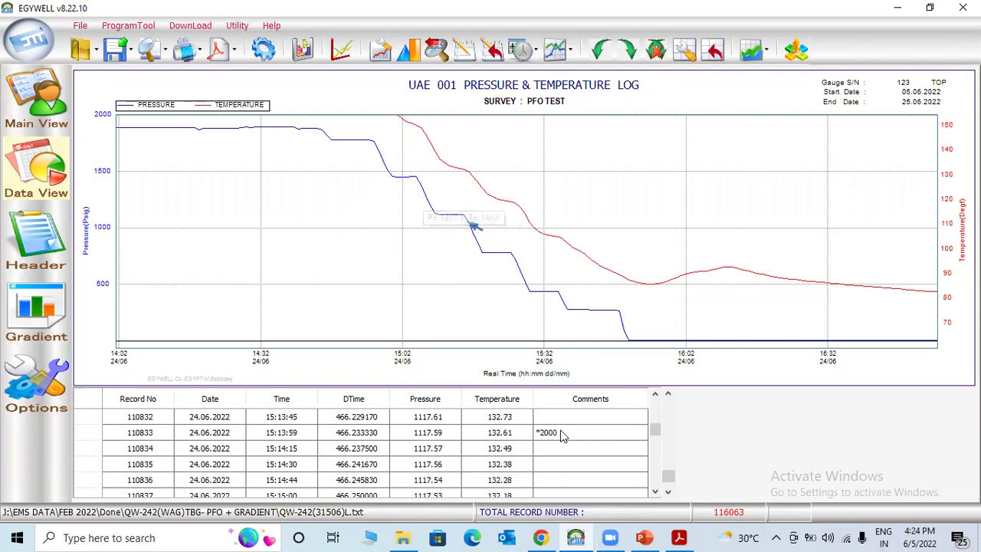
pyautogui.click(574, 369)
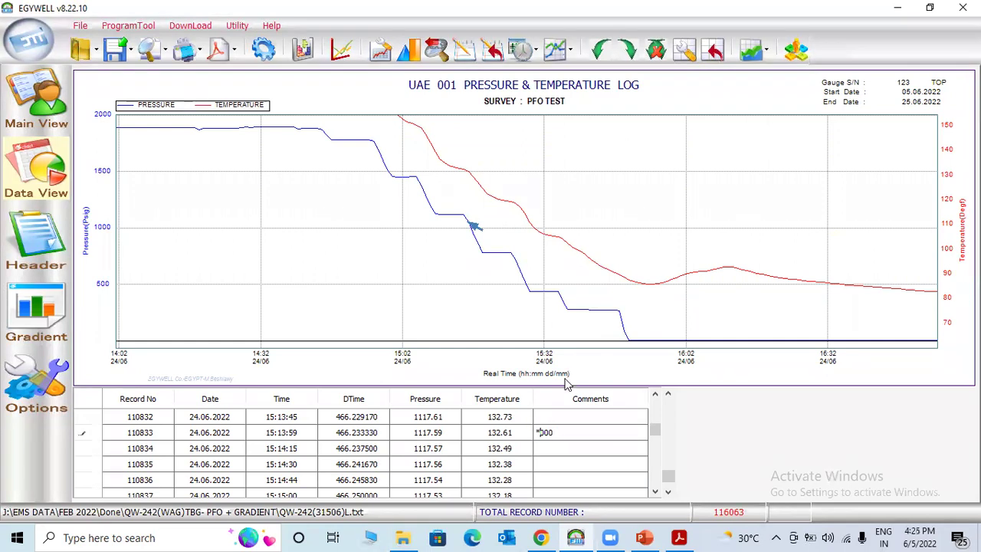
pyautogui.write('3')
# Step: Paste the depth comment into record 110797 at 15:04:59, where the next higher pressure plateau ends, and edit its leading digit
pyautogui.moveTo(467, 225)
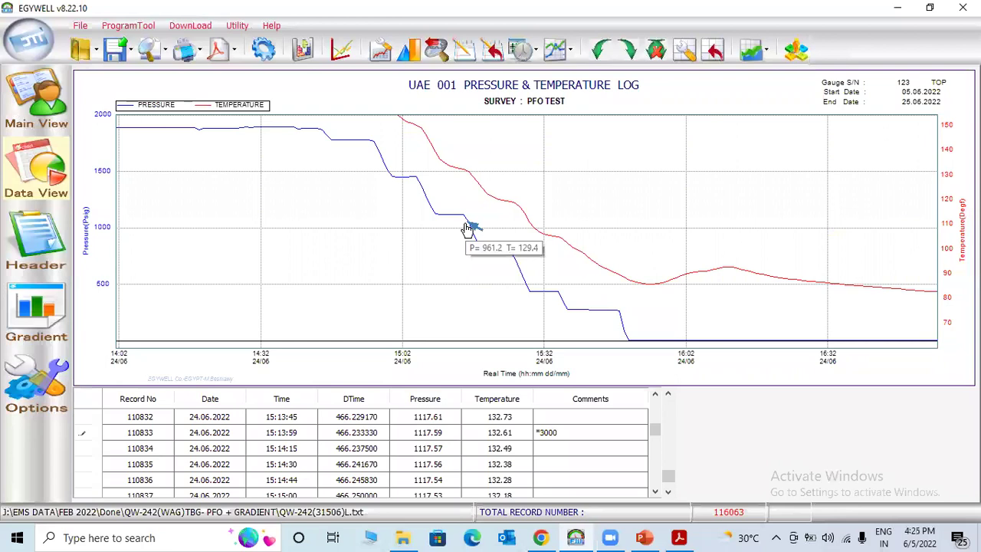
pyautogui.click(582, 480)
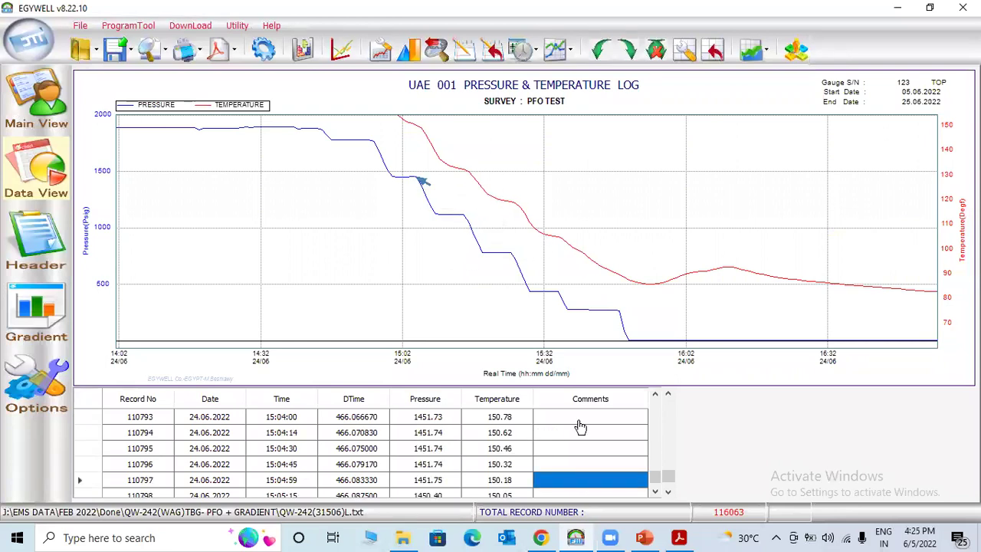
pyautogui.write('*2000')
pyautogui.press('Left')
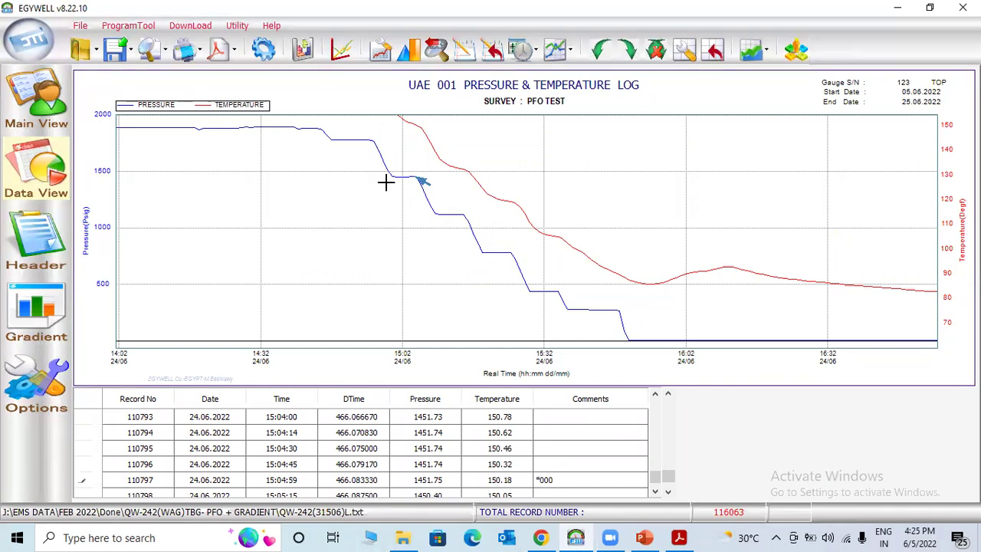
# Step: Enter the depth comment *5000 for record 110757 at 14:55:00 and restore the full extent of the log
pyautogui.click(371, 146)
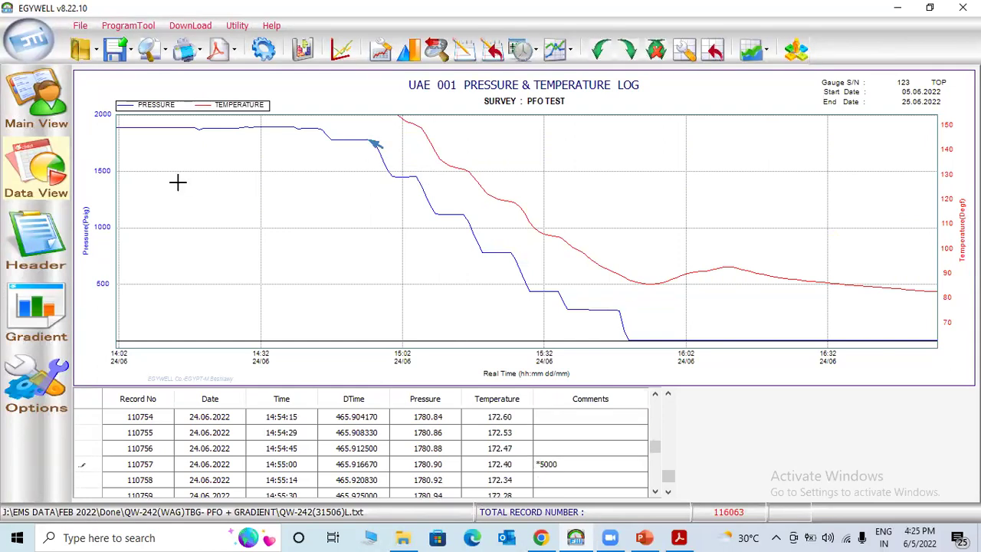
pyautogui.press('Menu')
pyautogui.press('Up')
pyautogui.press('Up')
pyautogui.press('Return')
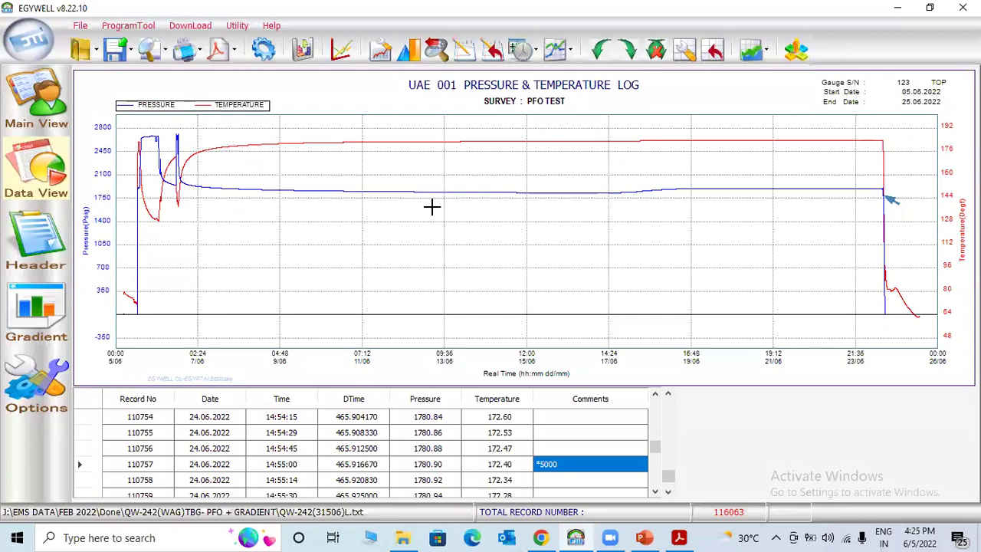
# Step: Check the descending pressure steps in the log and review the event comments listed in the report header
pyautogui.scroll(5, 682, 294)
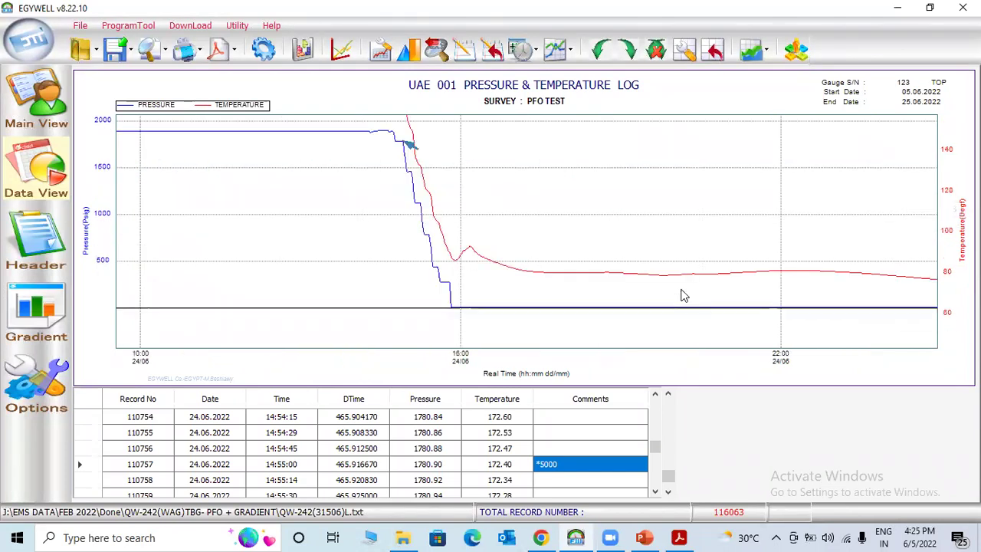
pyautogui.rightClick(641, 197)
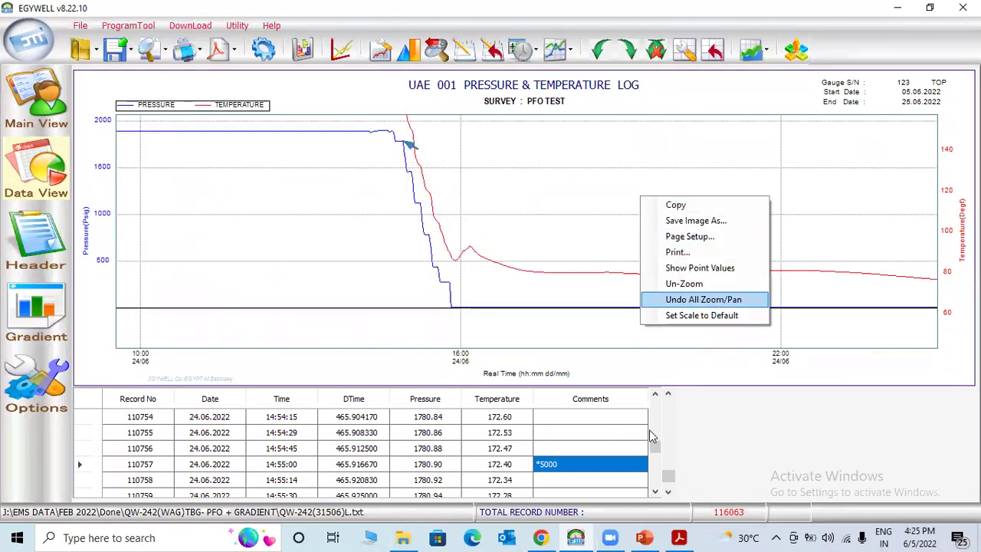
pyautogui.press('Return')
pyautogui.press('F3')
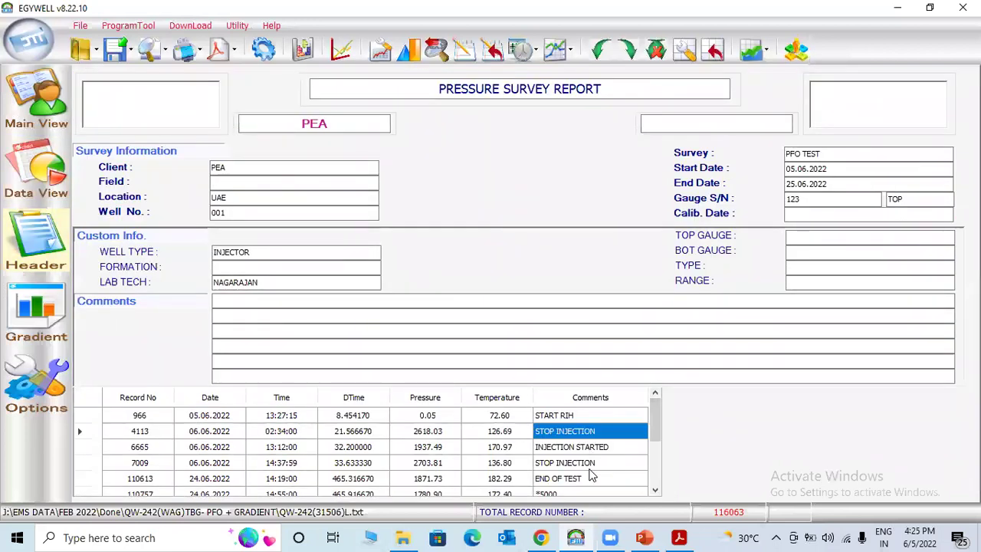
pyautogui.press('Down')
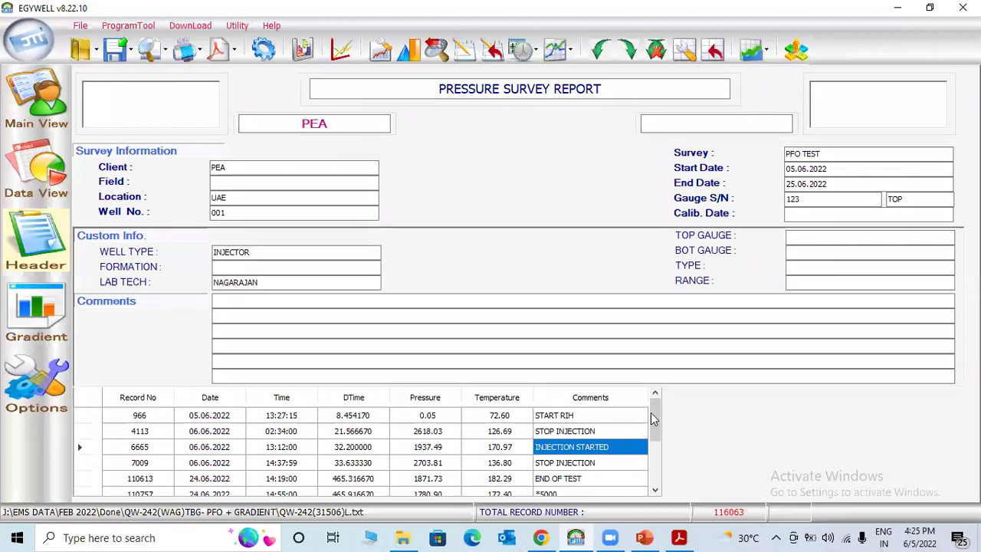
# Step: Switch back to the EGYWELL gradient calculation and set the vertical depth (TVD) of the 14:55:00 record to 4950
pyautogui.moveTo(654, 418); pyautogui.dragTo(569, 479)
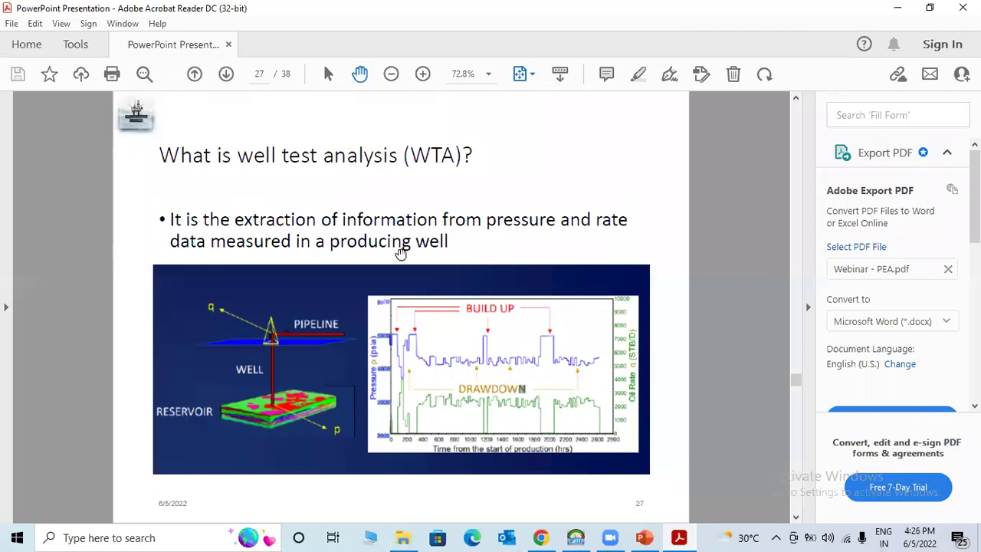
pyautogui.hotkey('alt', 'Tab')
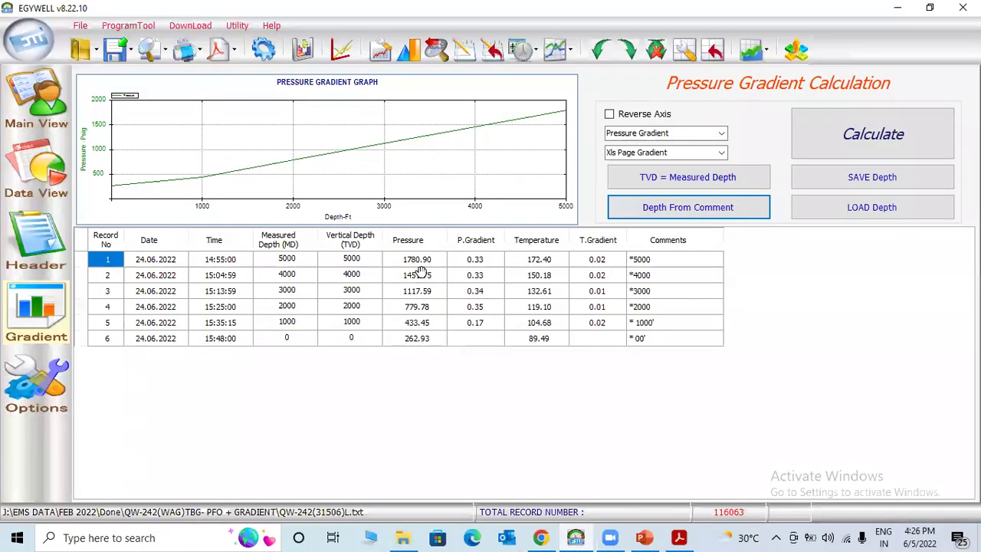
pyautogui.click(286, 269)
pyautogui.click(343, 258)
pyautogui.click(350, 260)
pyautogui.click(350, 261)
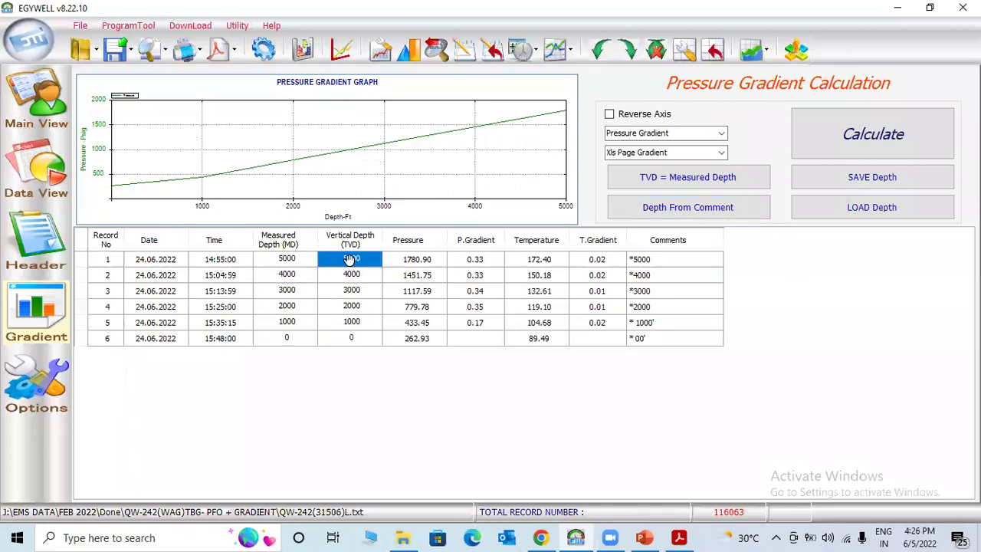
pyautogui.click(330, 258)
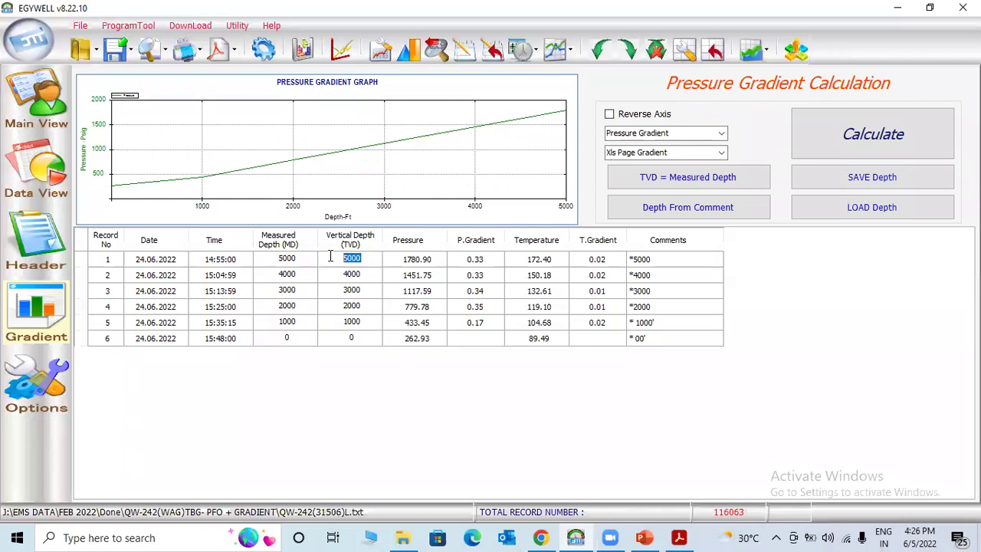
pyautogui.click(330, 257)
pyautogui.click(362, 258)
pyautogui.doubleClick(343, 259)
pyautogui.write('4950')
pyautogui.press('Return')
# Step: Set the vertical depth (TVD) of the 15:04:59 record to 3998 and calculate the pressure gradients
pyautogui.click(364, 280)
pyautogui.write('3998')
pyautogui.press('Return')
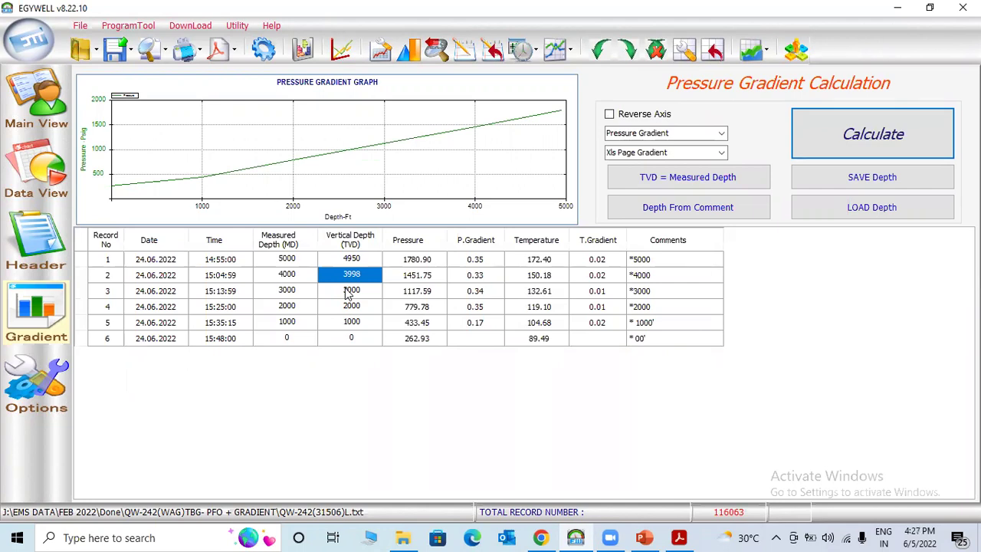
pyautogui.click(285, 261)
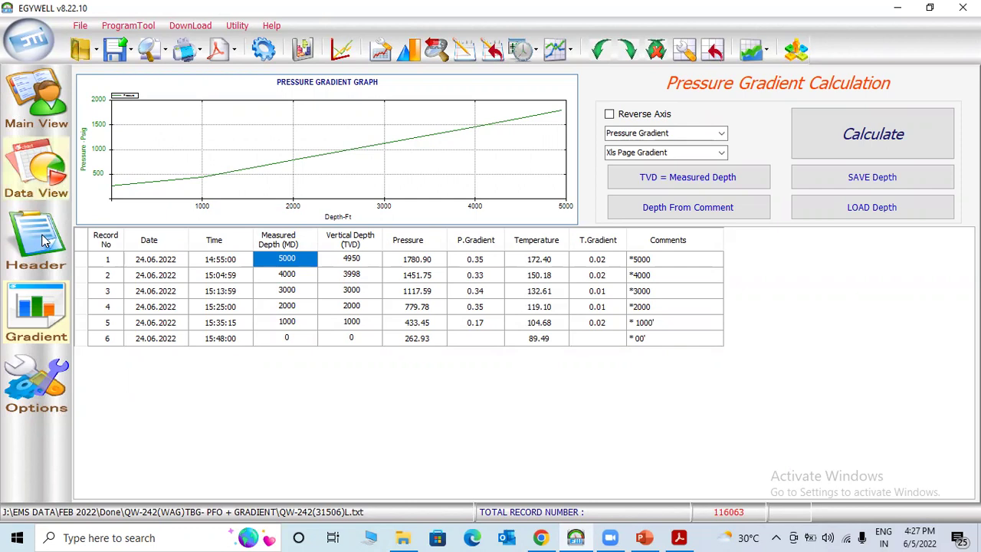
# Step: Export the report to the Desktop as the Excel 2007 workbook UAE 001 PFO TEST TOP 5-6-22 25-6-22
pyautogui.click(40, 184)
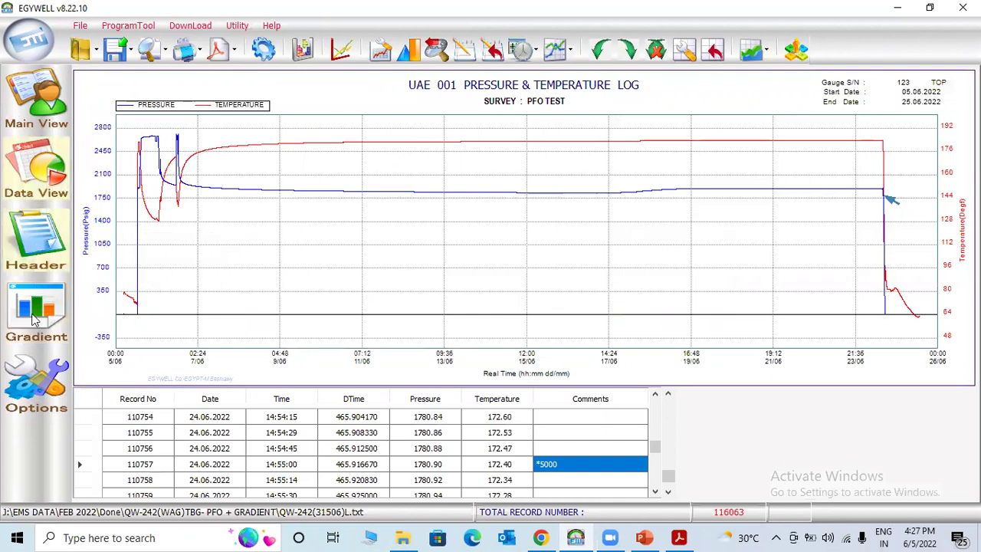
pyautogui.click(33, 239)
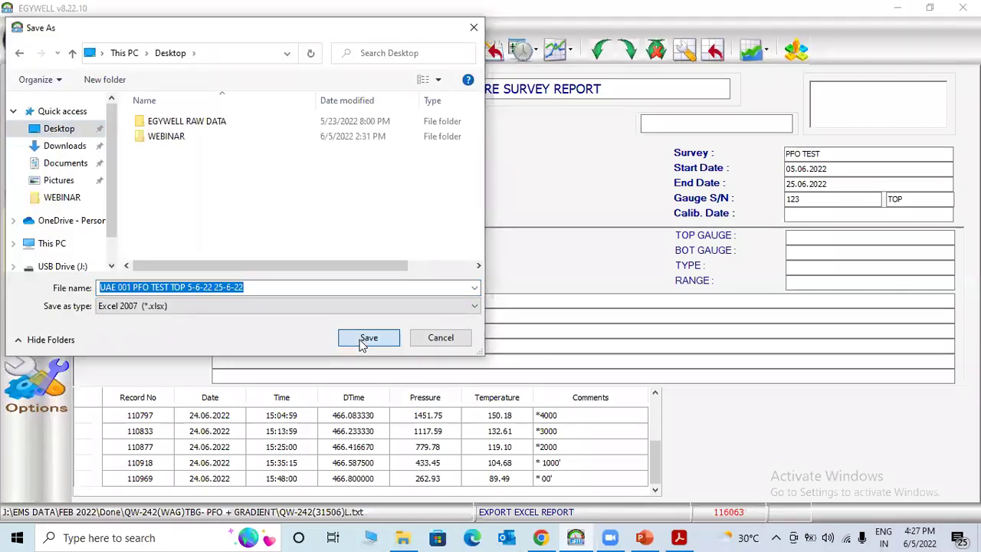
pyautogui.click(363, 341)
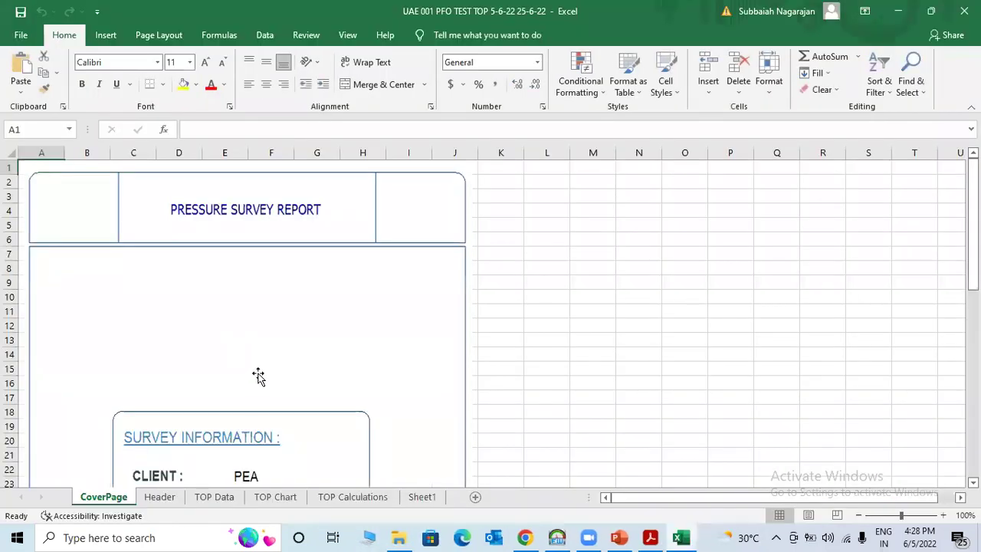
# Step: Review the survey information on the exported workbook's CoverPage and the event table on its Header sheet
pyautogui.scroll(-5, 192, 280)
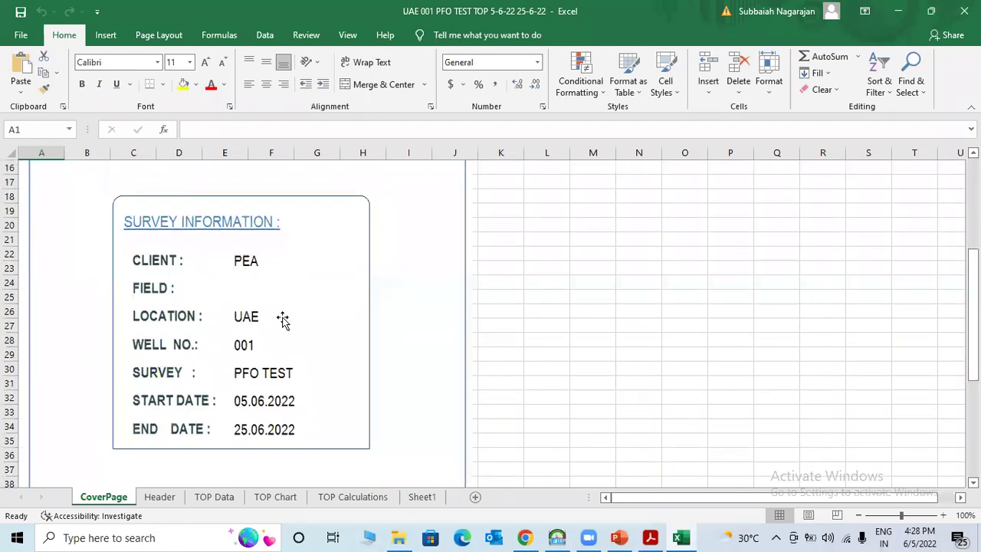
pyautogui.click(153, 498)
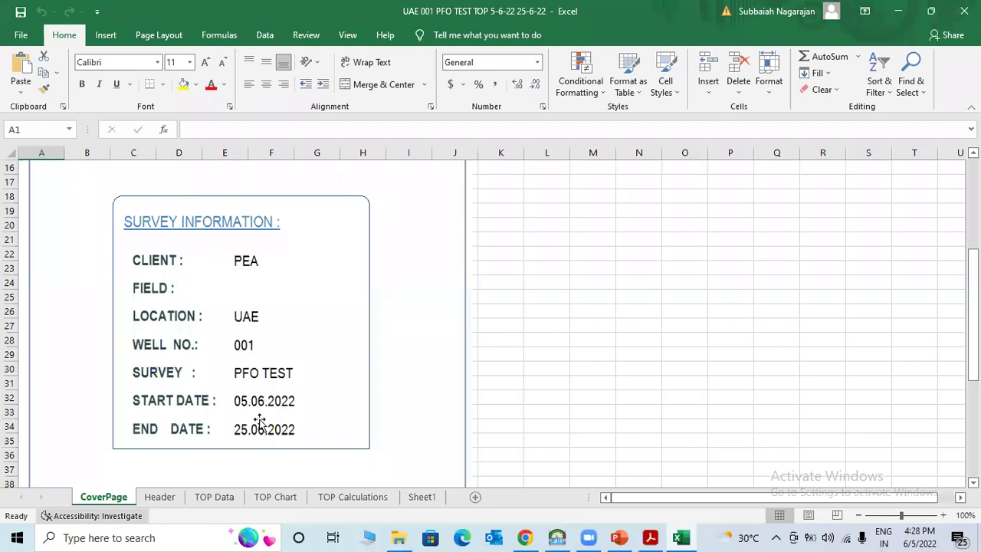
pyautogui.scroll(-7, 332, 329)
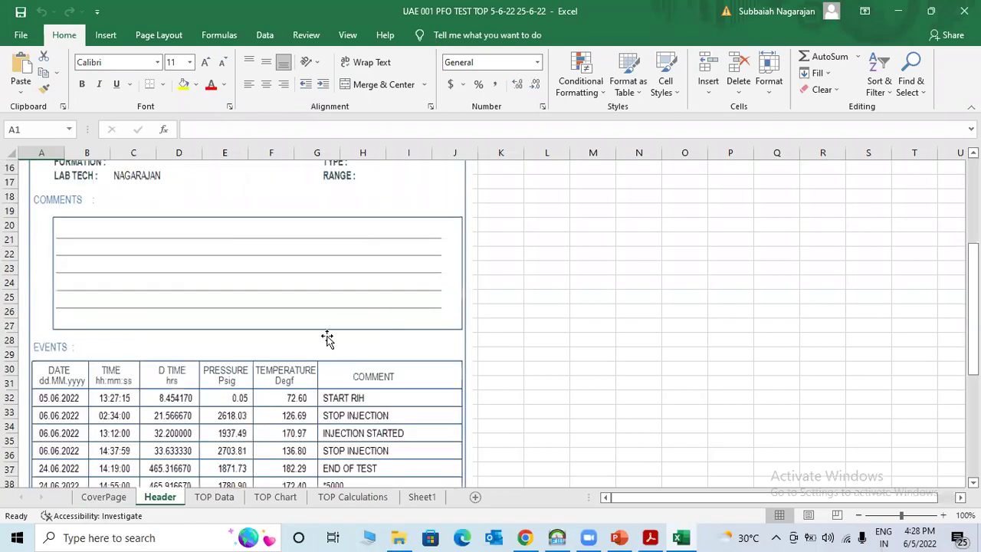
pyautogui.scroll(-3, 322, 399)
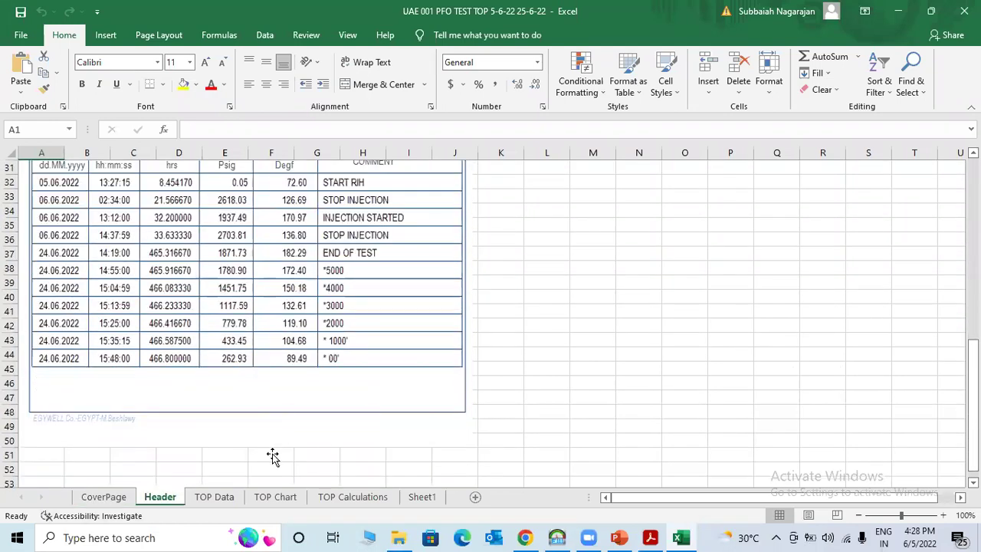
pyautogui.scroll(2, 253, 359)
# Step: Look over the survey details and the early gauge readings in columns A to E of the TOP Data sheet
pyautogui.hotkey('ctrl', 'pagedown')
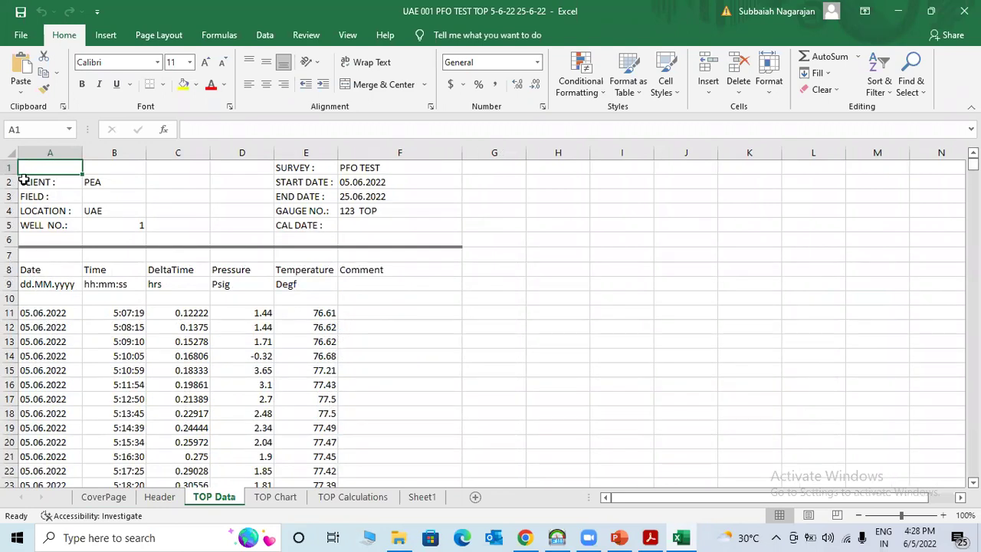
pyautogui.moveTo(37, 166); pyautogui.dragTo(317, 245)
pyautogui.scroll(13, 313, 246)
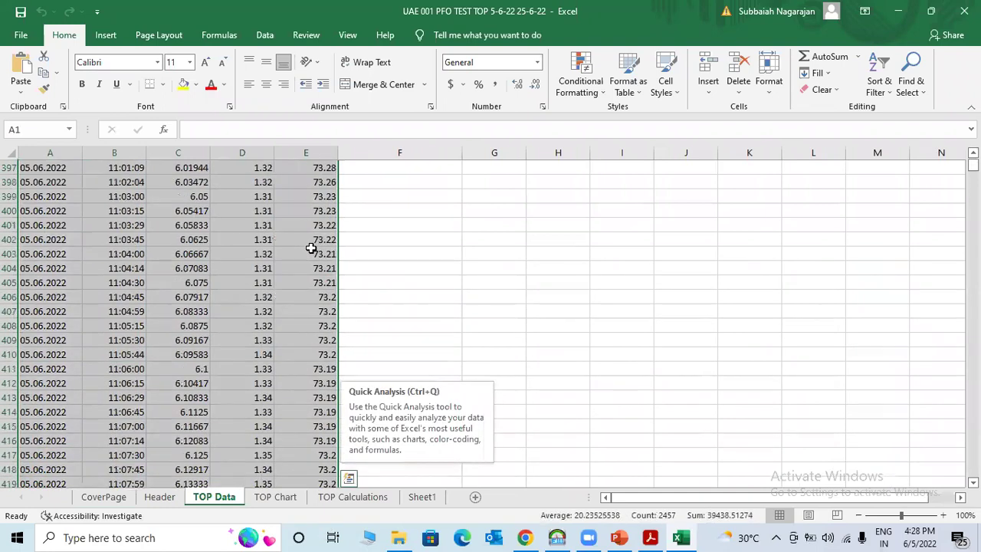
pyautogui.scroll(20, 153, 201)
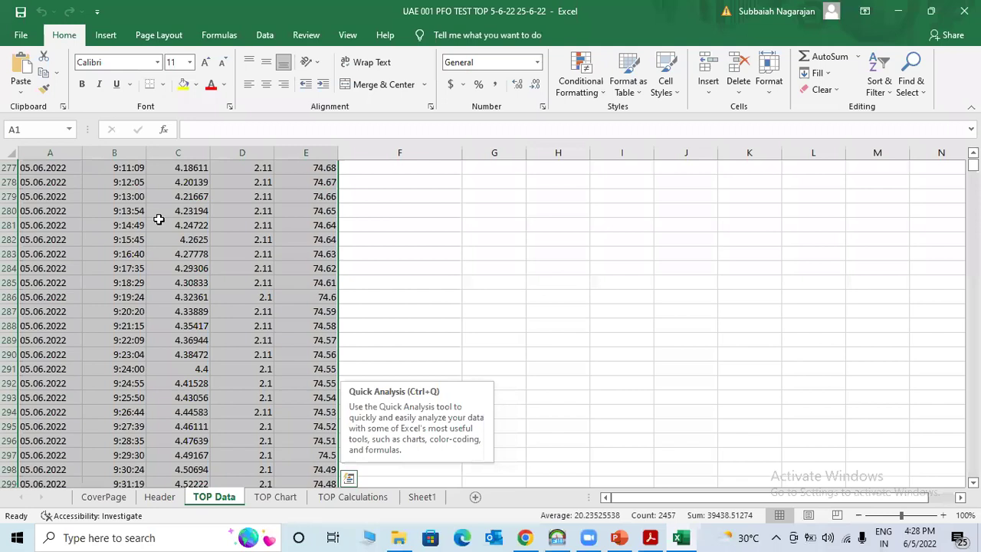
pyautogui.scroll(12, 157, 223)
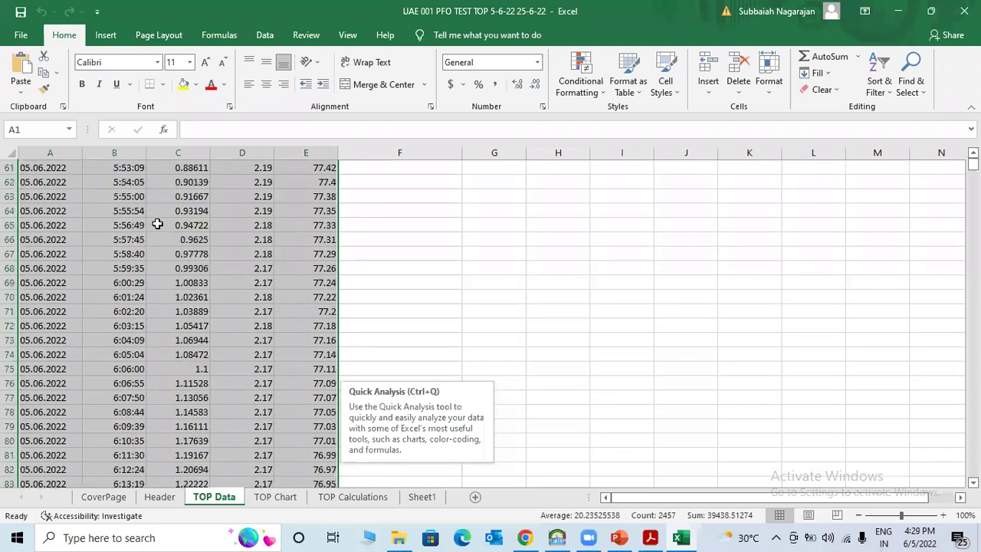
pyautogui.scroll(4, 161, 210)
pyautogui.scroll(6, 178, 196)
pyautogui.click(177, 196)
pyautogui.moveTo(972, 166); pyautogui.dragTo(972, 160)
# Step: Inspect the date, time, delta time, pressure and temperature cells of the first reading in row 11
pyautogui.click(179, 312)
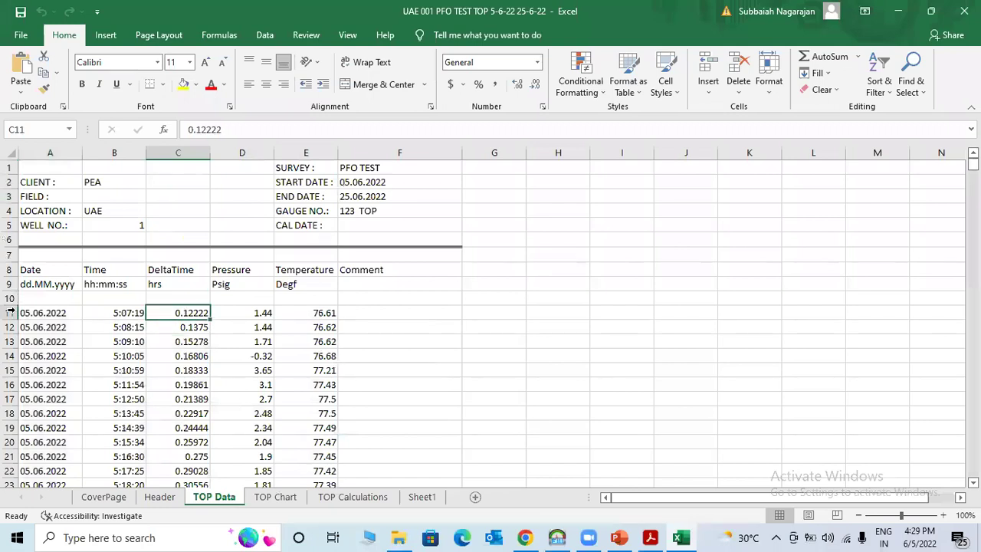
pyautogui.click(70, 314)
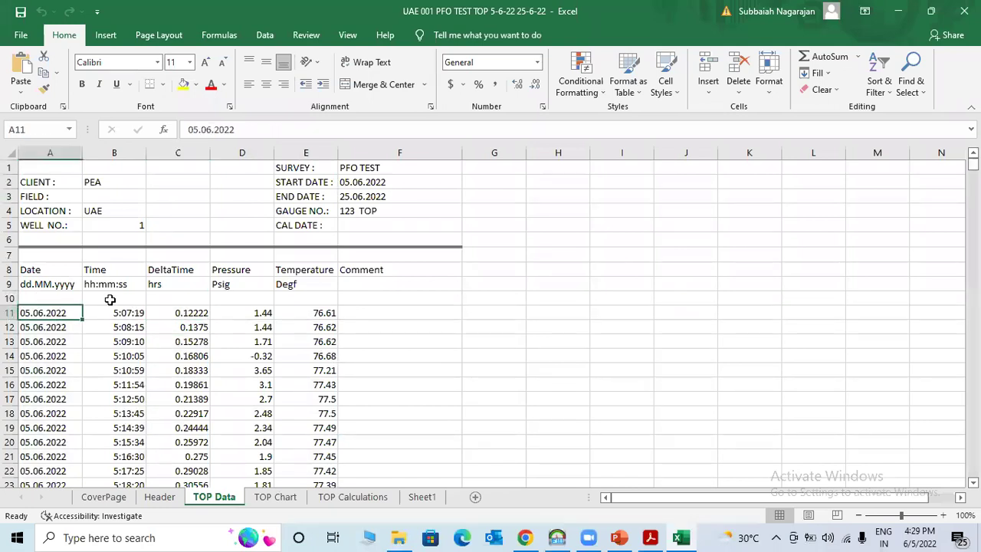
pyautogui.click(144, 312)
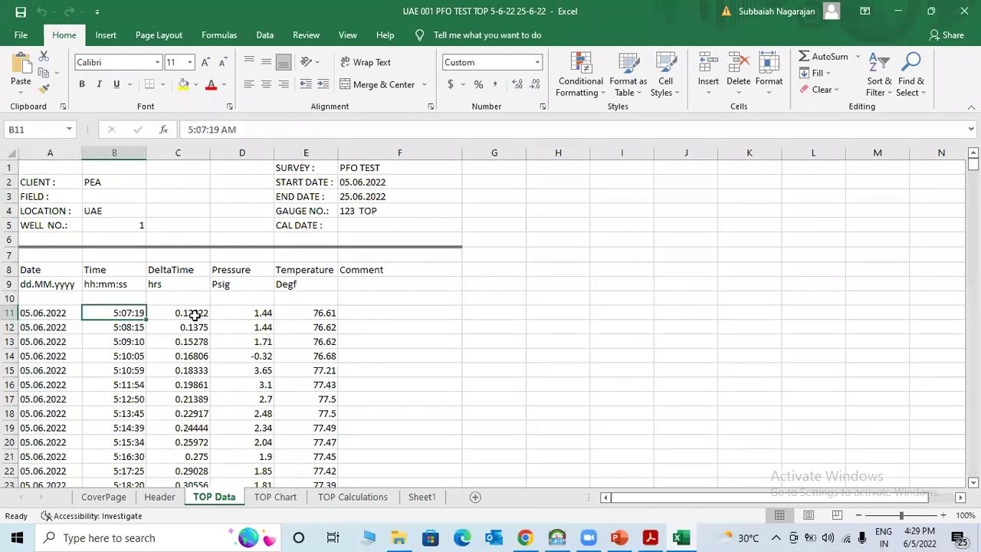
pyautogui.click(196, 313)
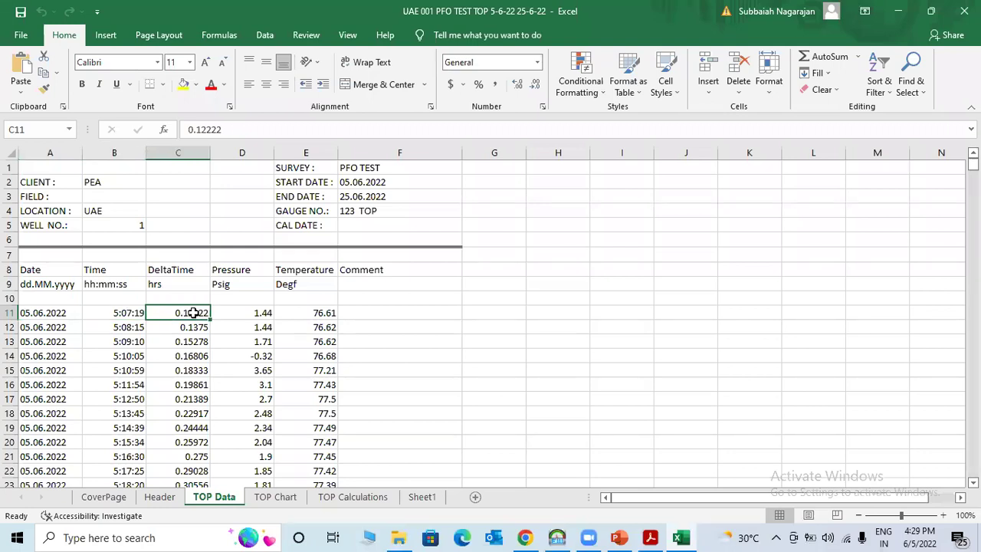
pyautogui.press('Right')
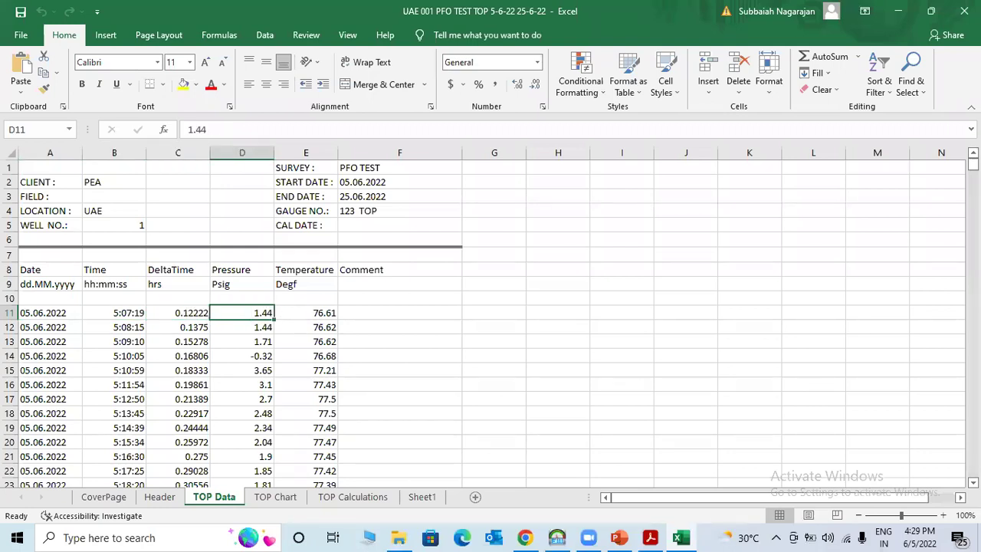
pyautogui.press('Right')
# Step: Examine the final and mid-test gauge readings on the TOP Data sheet and return to its first rows
pyautogui.moveTo(972, 164); pyautogui.dragTo(180, 472)
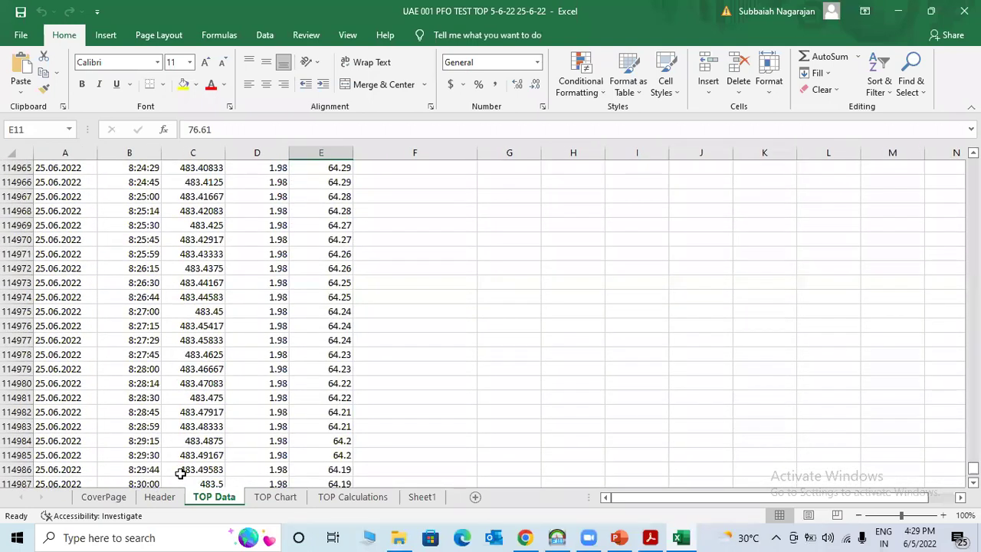
pyautogui.click(180, 469)
pyautogui.scroll(-4, 219, 446)
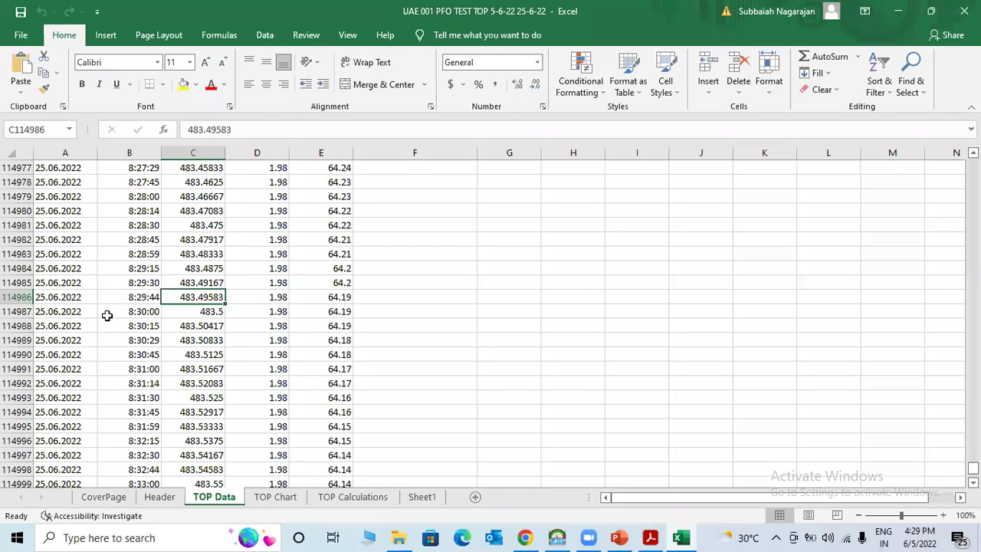
pyautogui.click(336, 345)
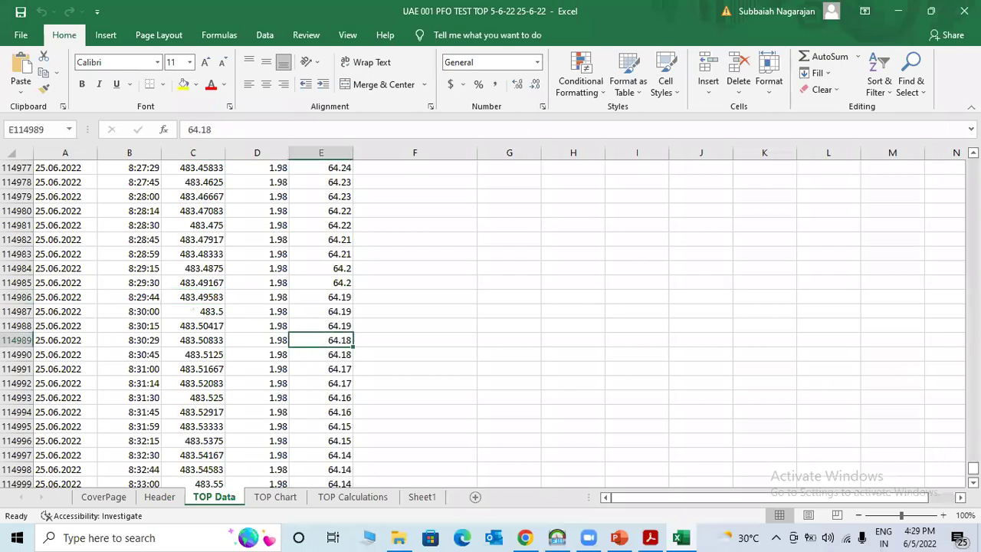
pyautogui.moveTo(972, 468); pyautogui.dragTo(973, 348)
pyautogui.moveTo(917, 297); pyautogui.dragTo(917, 251)
pyautogui.scroll(20, 298, 285)
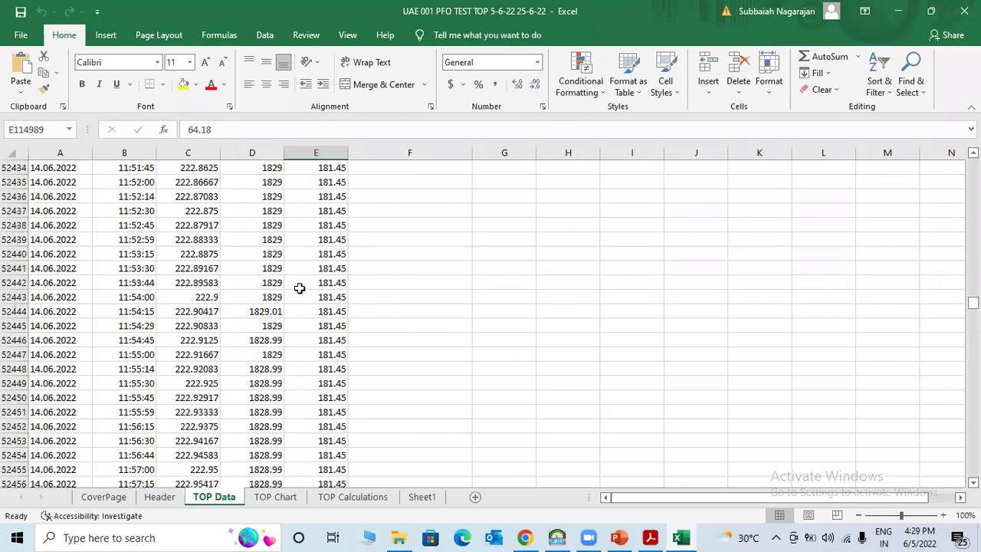
pyautogui.scroll(8, 483, 322)
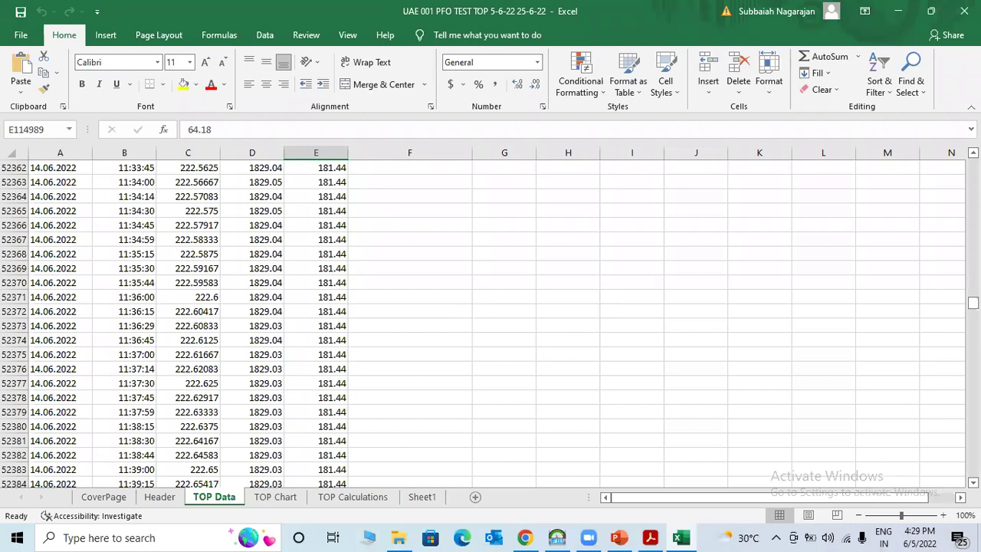
pyautogui.moveTo(972, 303); pyautogui.dragTo(972, 190)
pyautogui.hotkey('ctrl', 'Home')
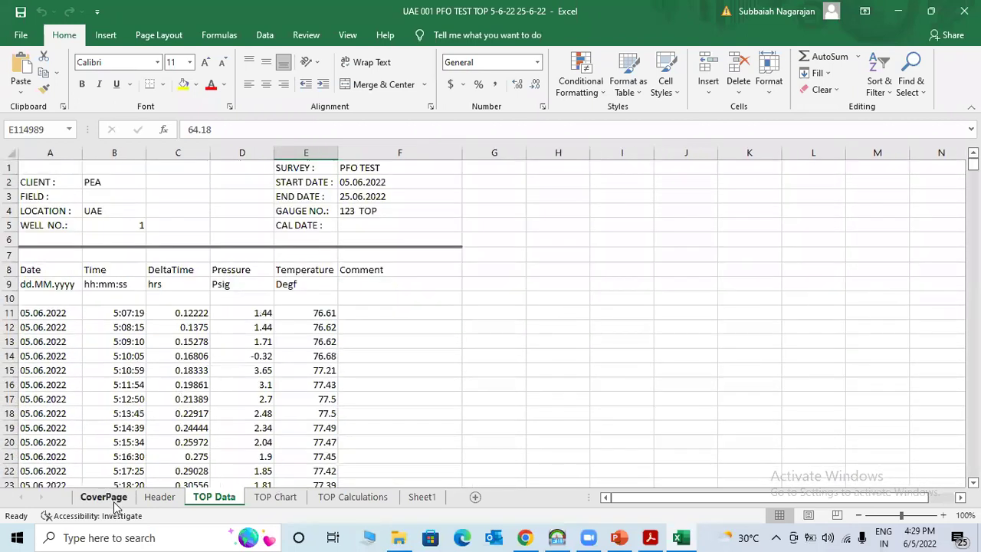
# Step: Recheck the Header events and TOP Data, and view the pressure and temperature log on the TOP Chart sheet
pyautogui.click(111, 498)
pyautogui.hotkey('ctrl', 'pagedown')
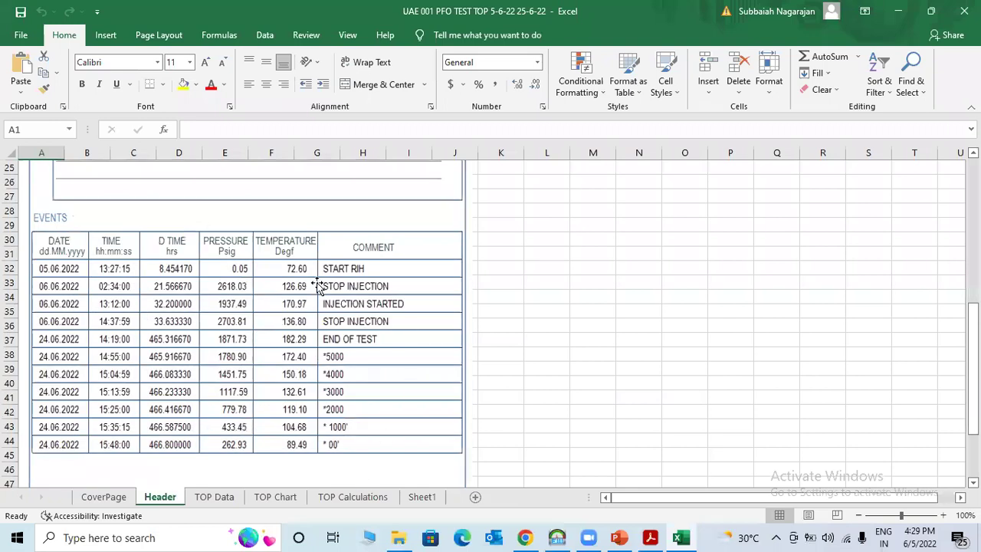
pyautogui.scroll(6, 386, 347)
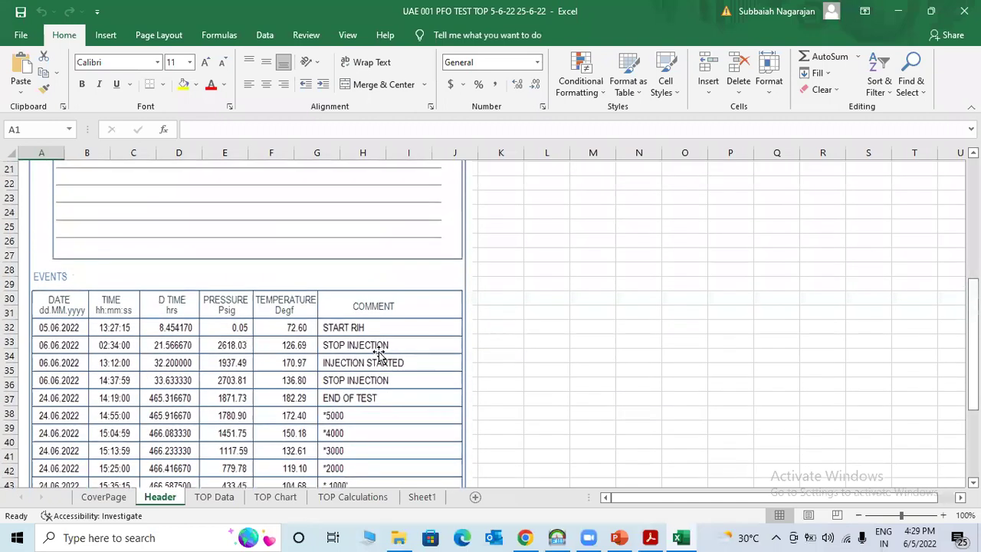
pyautogui.click(219, 496)
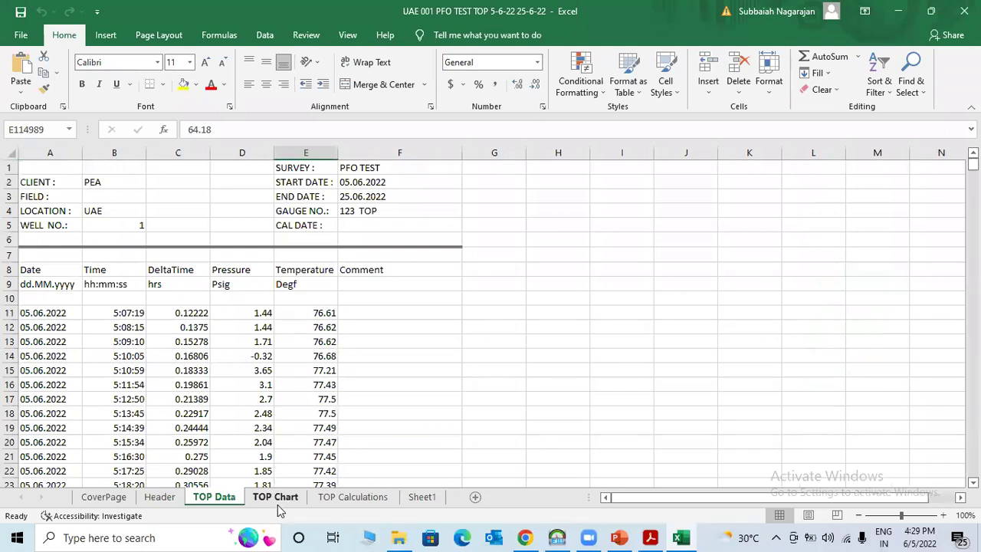
pyautogui.click(275, 496)
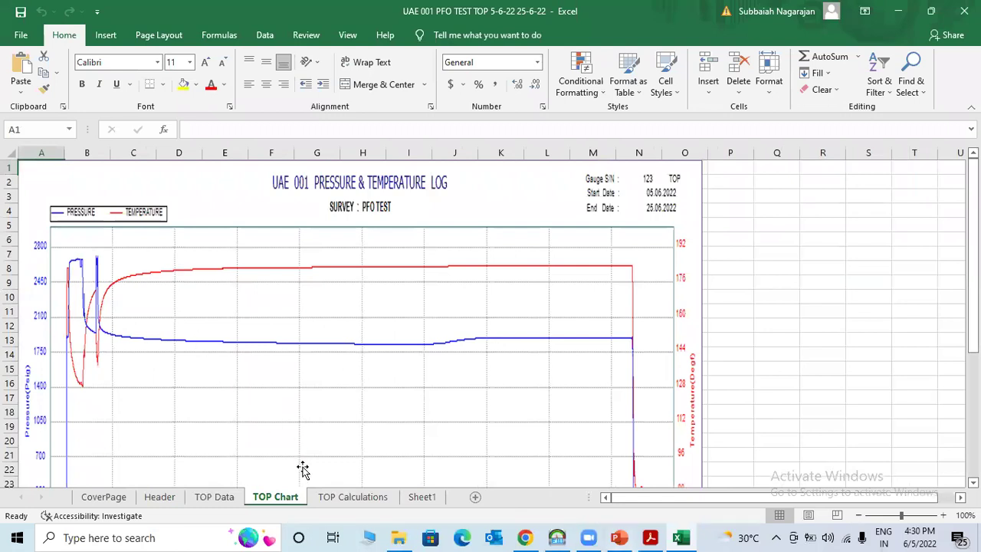
# Step: Examine the gradient table and survey details on the TOP Calculations sheet
pyautogui.hotkey('ctrl', 'pagedown')
pyautogui.scroll(-3, 250, 344)
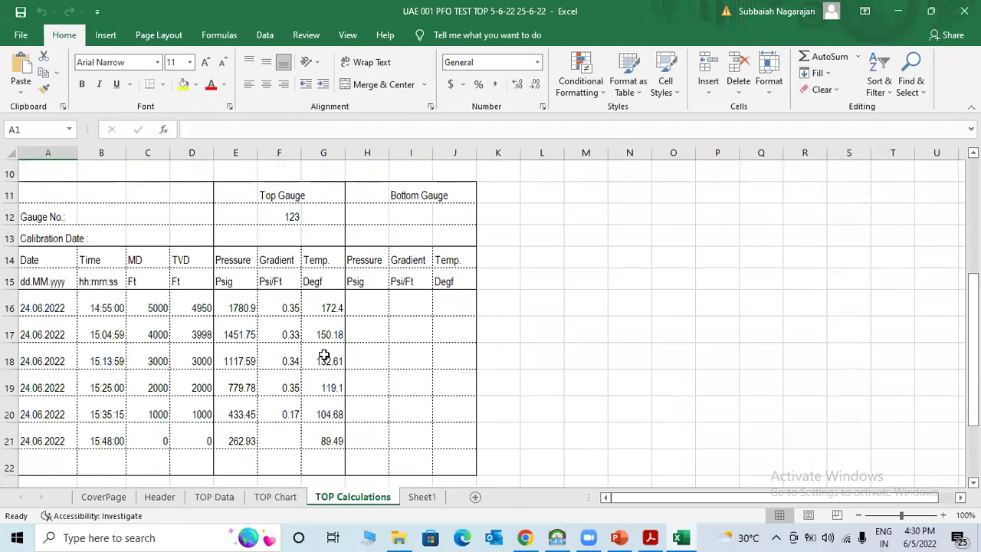
pyautogui.click(286, 197)
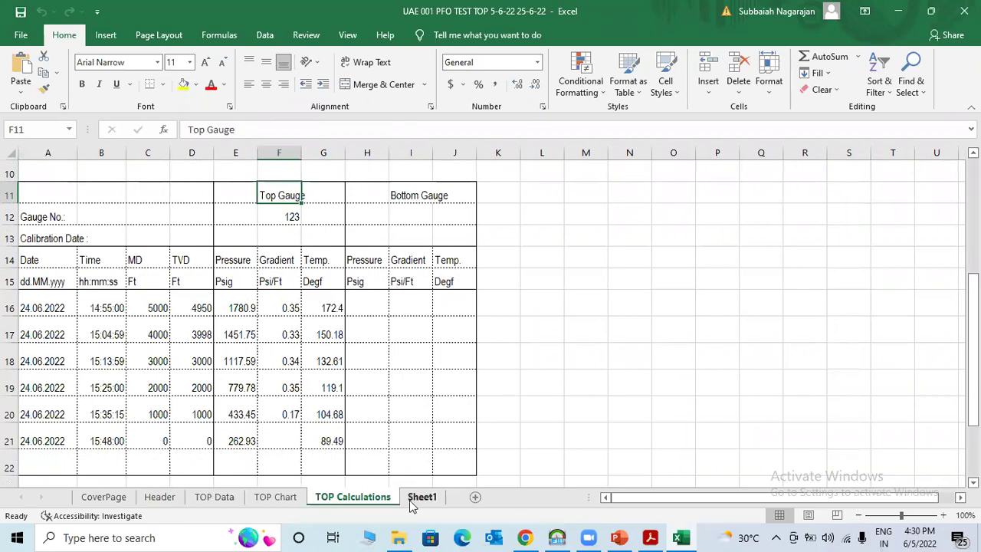
pyautogui.scroll(3, 406, 314)
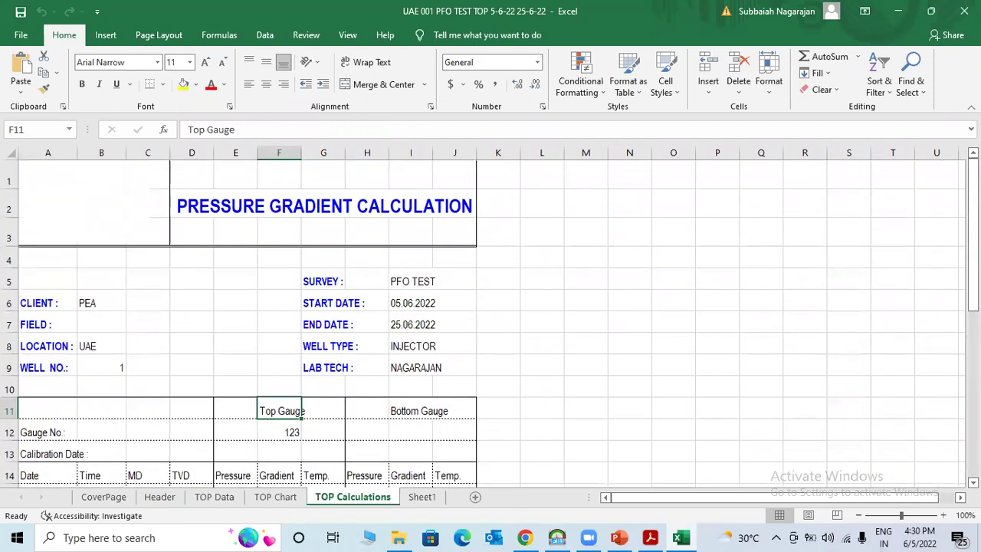
# Step: Switch to EGYWELL, close it without saving the current data report, and relaunch it
pyautogui.hotkey('alt', 'Tab')
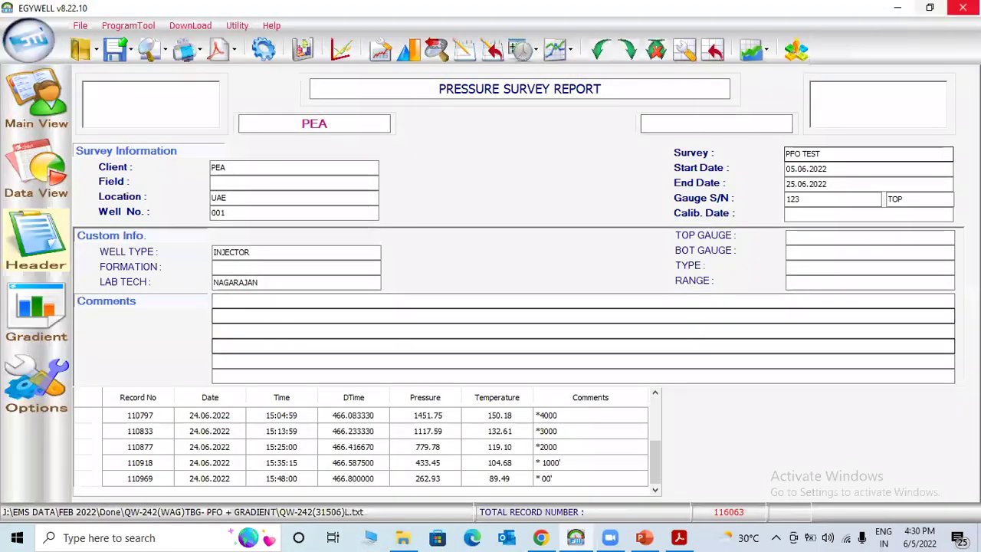
pyautogui.click(962, 8)
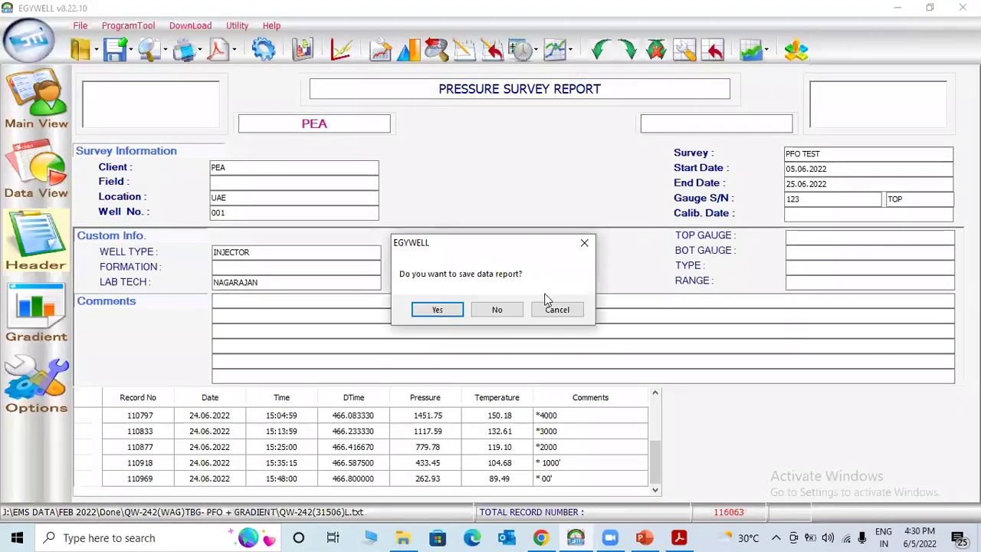
pyautogui.click(492, 314)
pyautogui.click(582, 539)
pyautogui.scroll(-12, 539, 401)
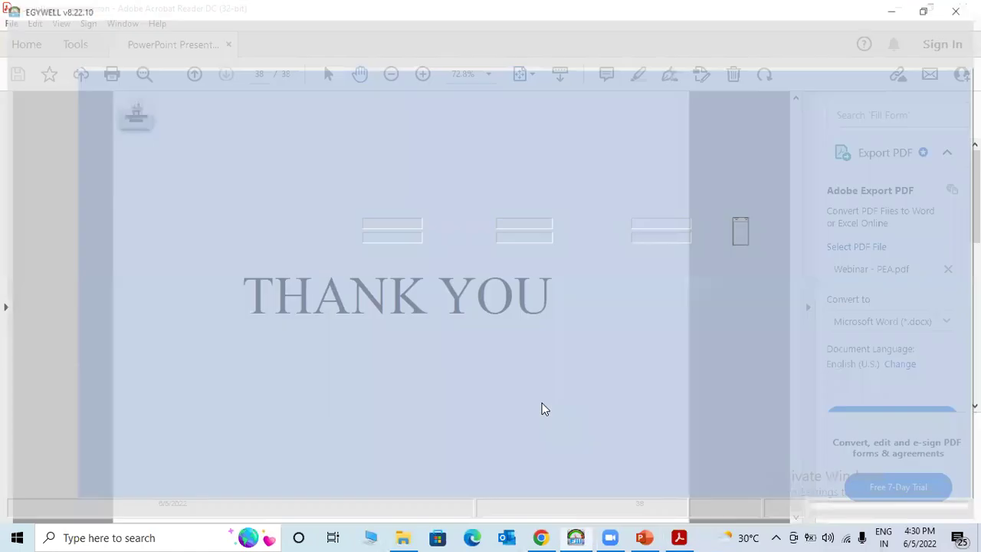
# Step: Start opening a data report and browse to the EGYWELL RAW DATA folder on USB Drive (J:)
pyautogui.click(557, 443)
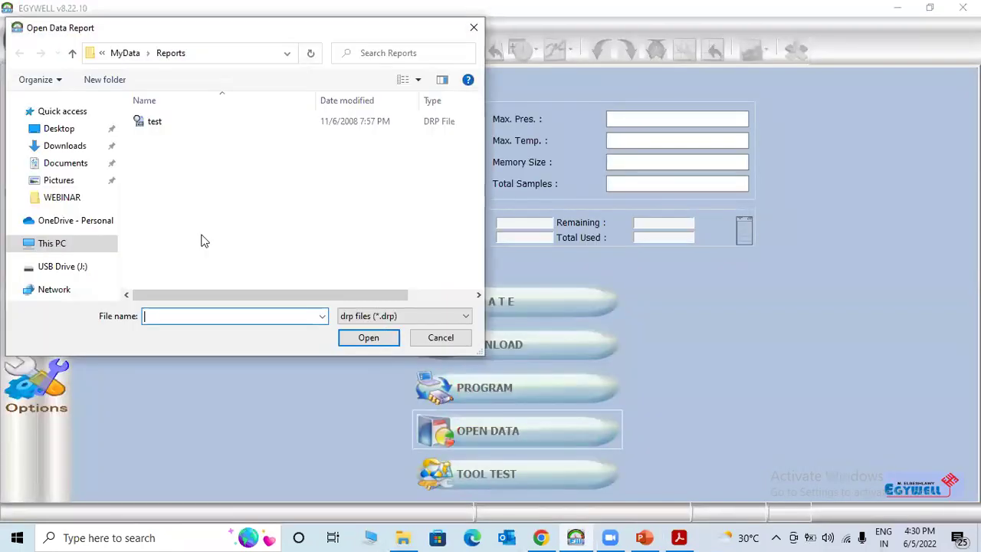
pyautogui.click(54, 243)
pyautogui.scroll(-3, 169, 251)
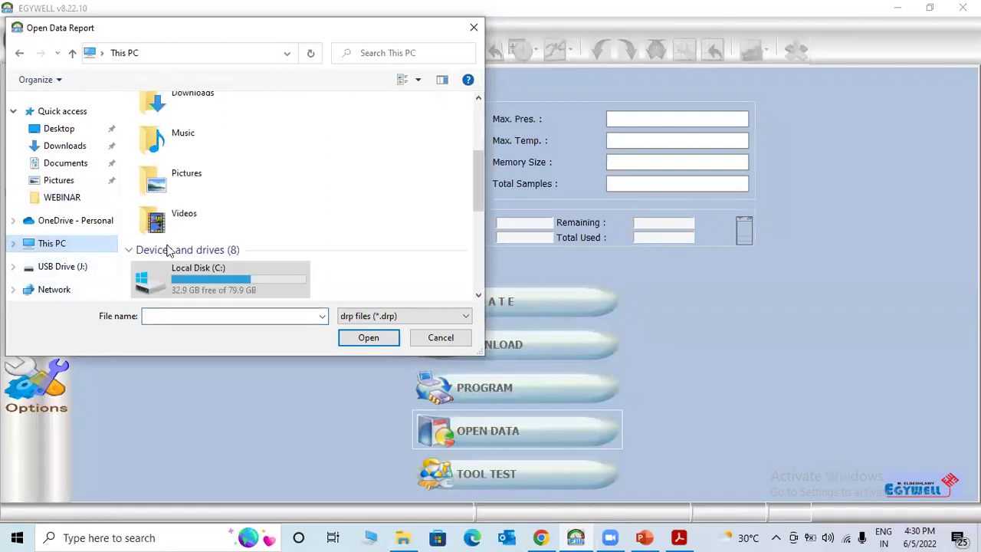
pyautogui.scroll(-3, 169, 251)
pyautogui.scroll(-2, 202, 247)
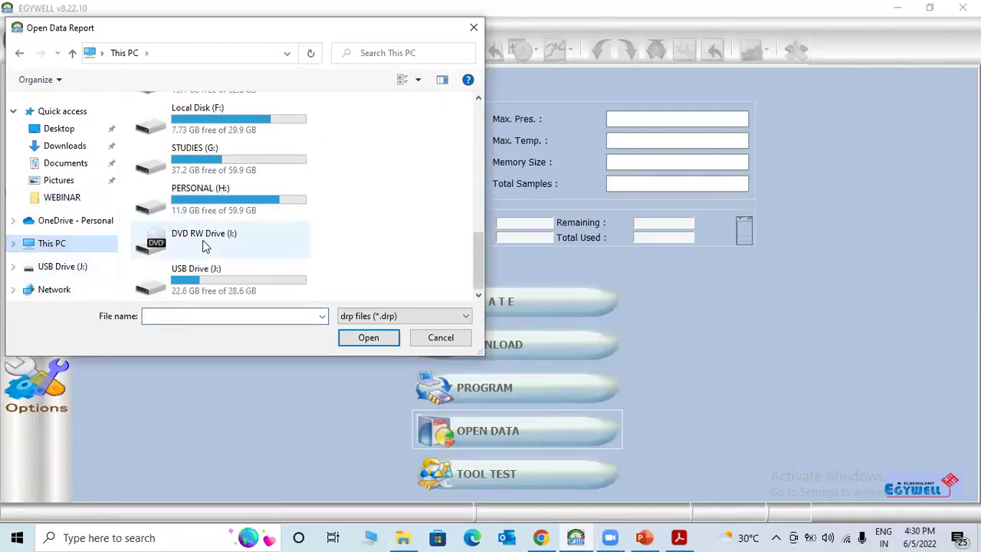
pyautogui.doubleClick(205, 283)
pyautogui.click(169, 139)
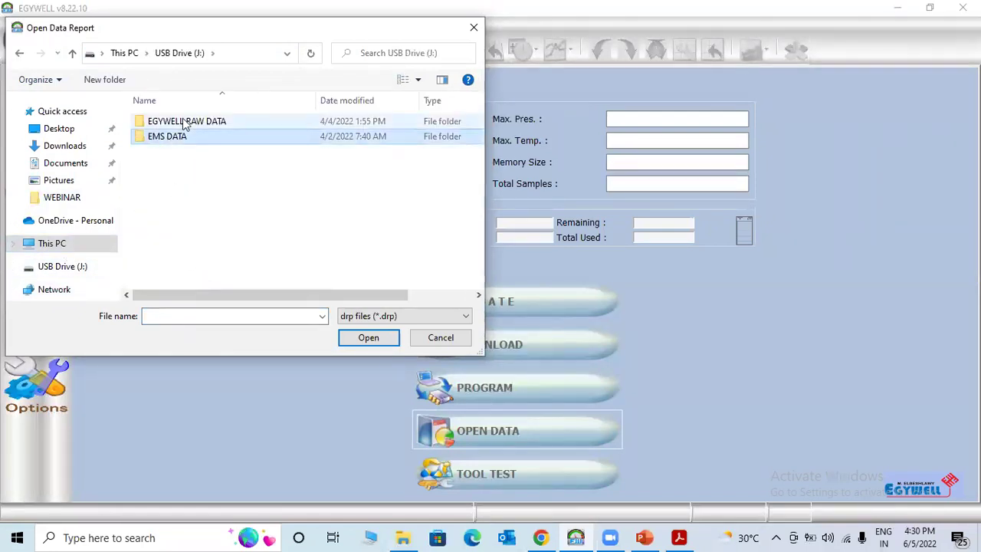
pyautogui.doubleClick(184, 123)
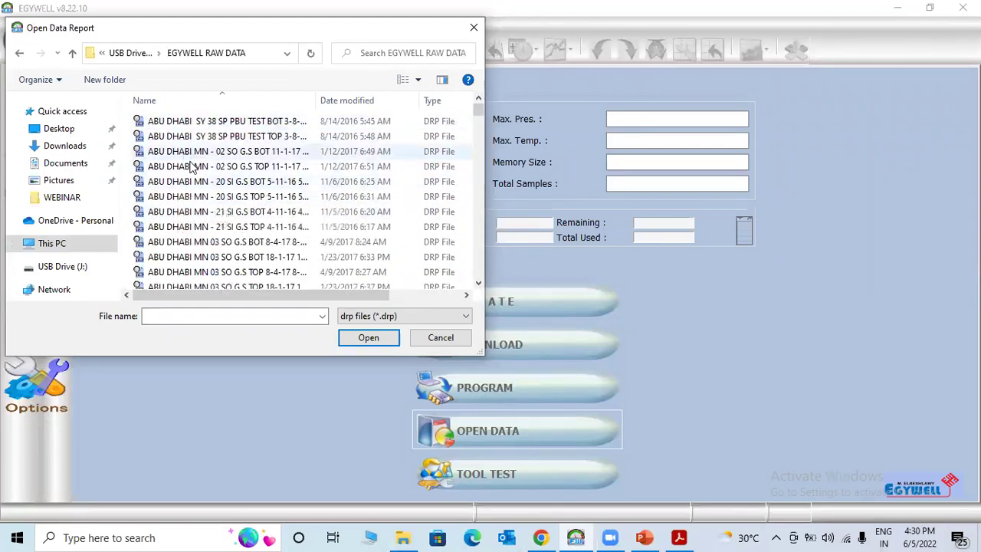
# Step: Open the data report ASAB SB-213(OP)SS BHCIP + GRADIENT BOT 9-6-19 11-6-19.drp
pyautogui.scroll(-10, 193, 167)
pyautogui.scroll(-15, 220, 222)
pyautogui.click(201, 315)
pyautogui.write('ASA')
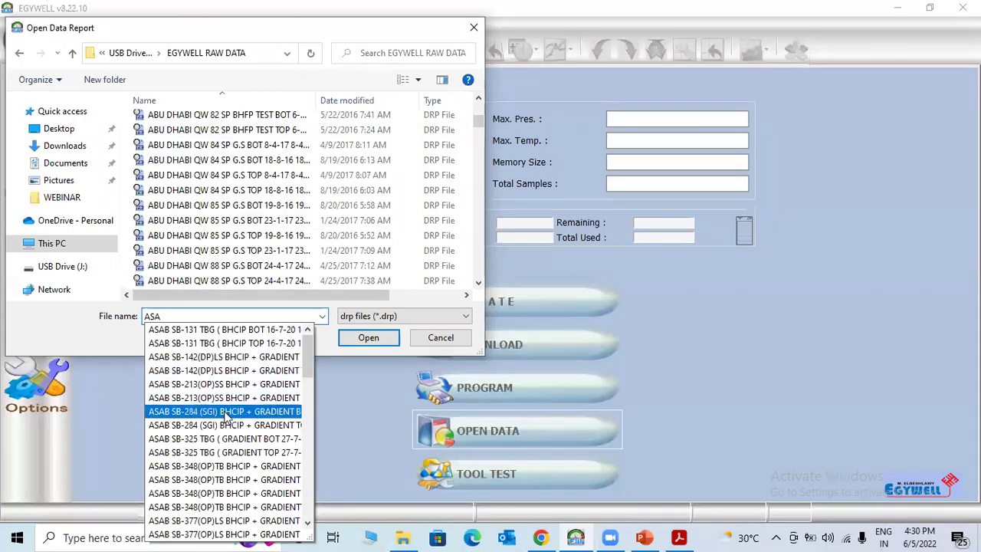
pyautogui.click(226, 388)
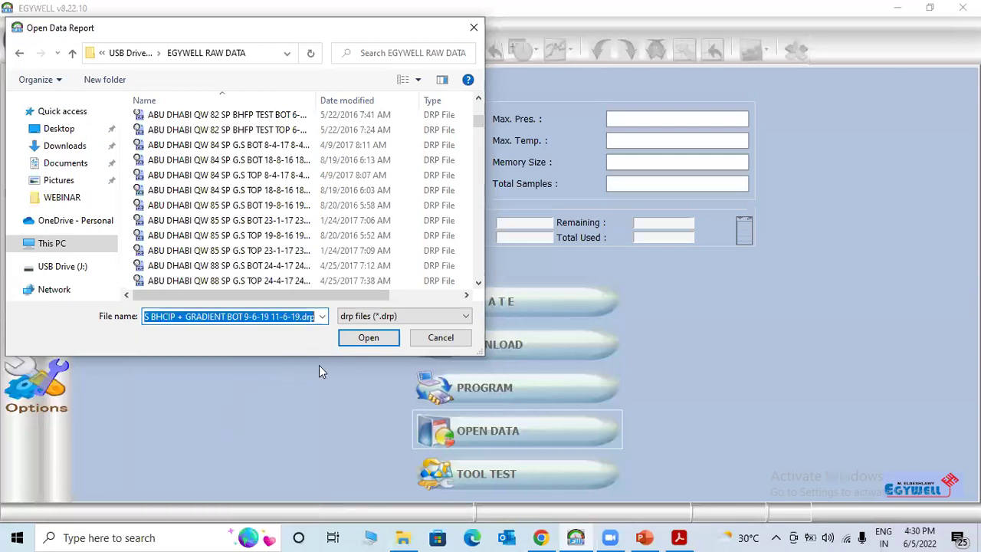
pyautogui.click(370, 343)
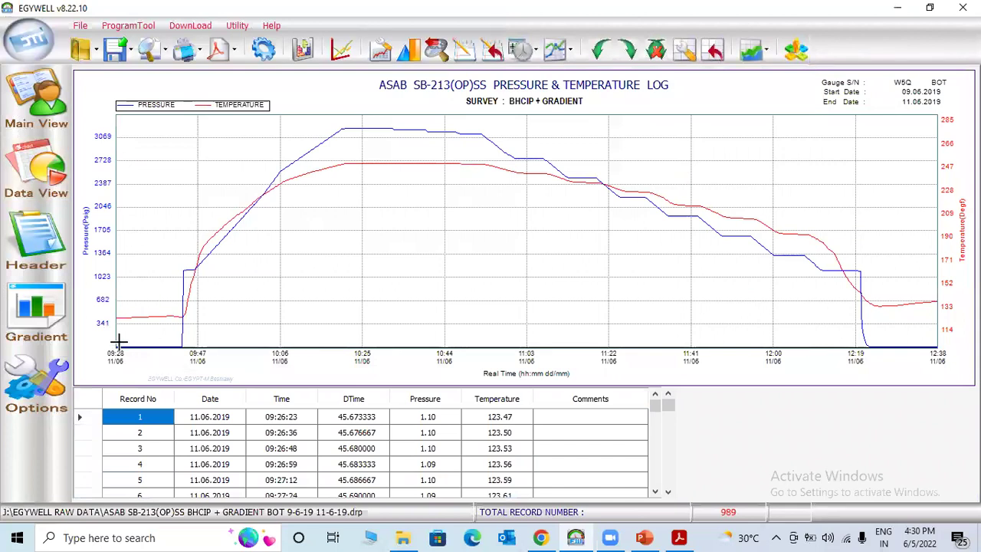
# Step: Locate the point on the pressure curve just before its first sharp rise, near 09:44
pyautogui.moveTo(119, 348); pyautogui.dragTo(328, 279)
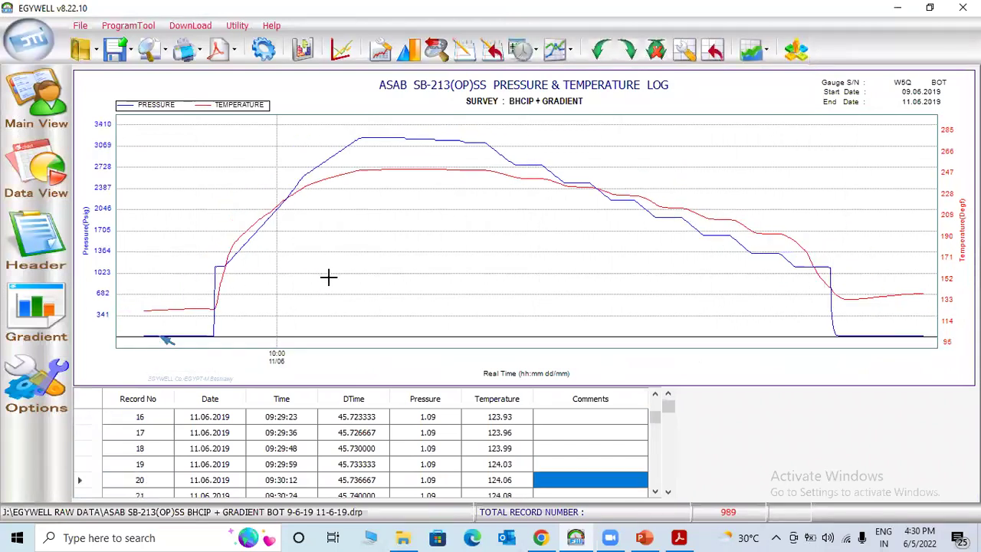
pyautogui.click(197, 326)
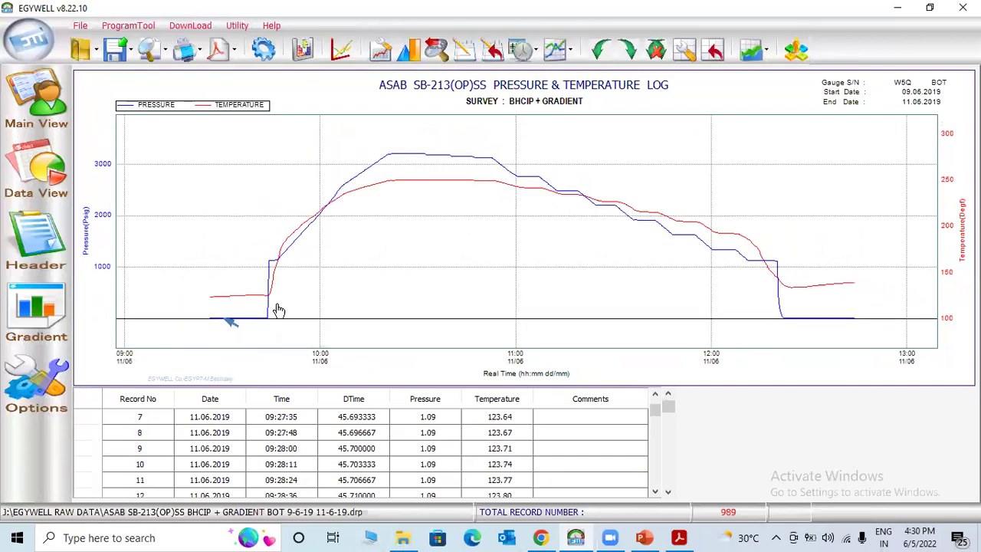
pyautogui.click(204, 339)
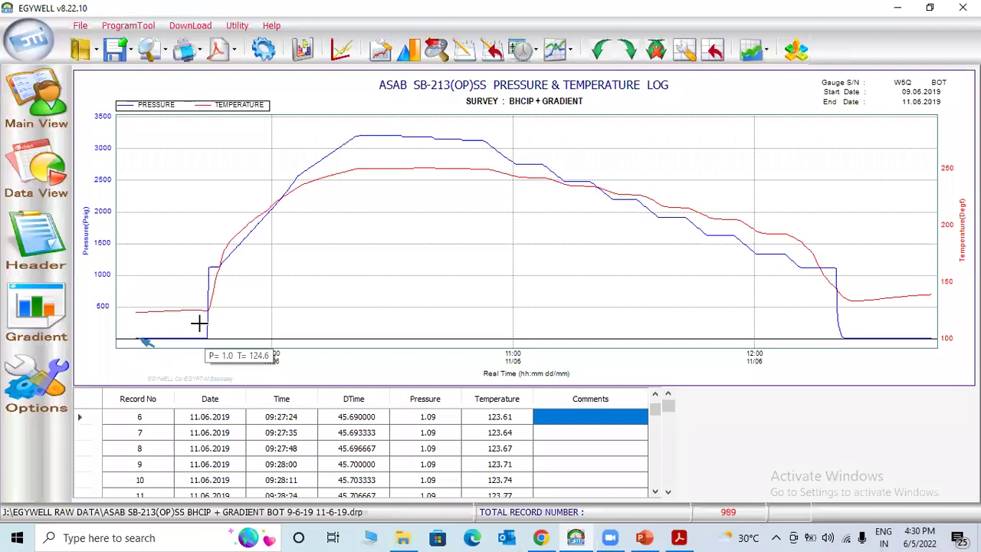
pyautogui.moveTo(197, 324); pyautogui.dragTo(230, 347)
pyautogui.moveTo(315, 249); pyautogui.dragTo(365, 300)
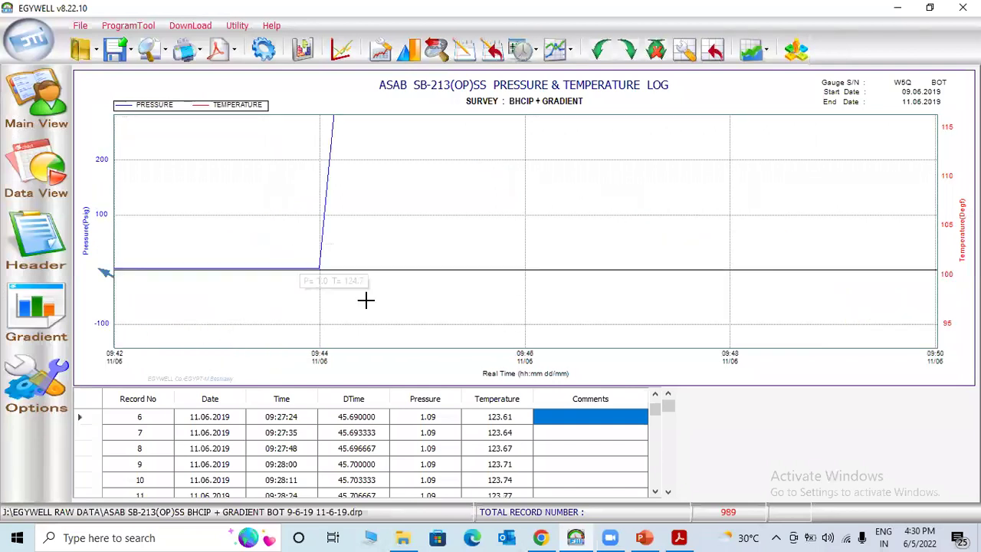
pyautogui.click(321, 213)
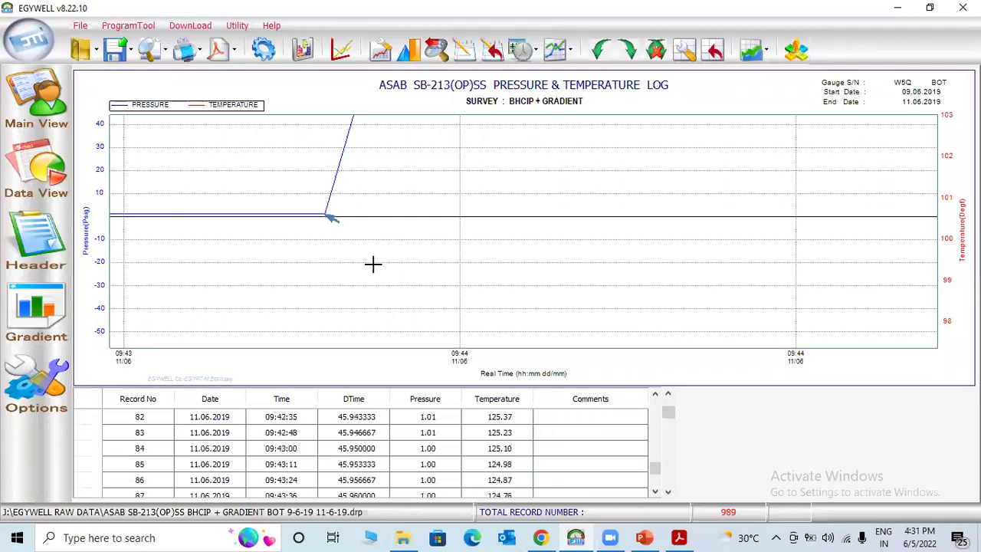
# Step: Read the full comment on record 89 at the start of the pressure rise and return to the overall chart
pyautogui.moveTo(325, 215)
pyautogui.scroll(-3, 576, 474)
pyautogui.scroll(1, 567, 456)
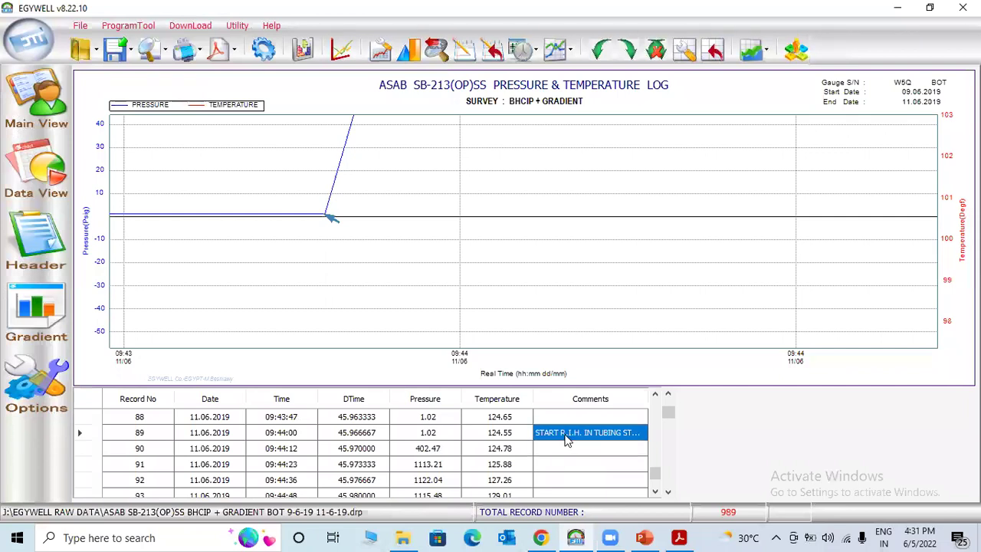
pyautogui.click(571, 431)
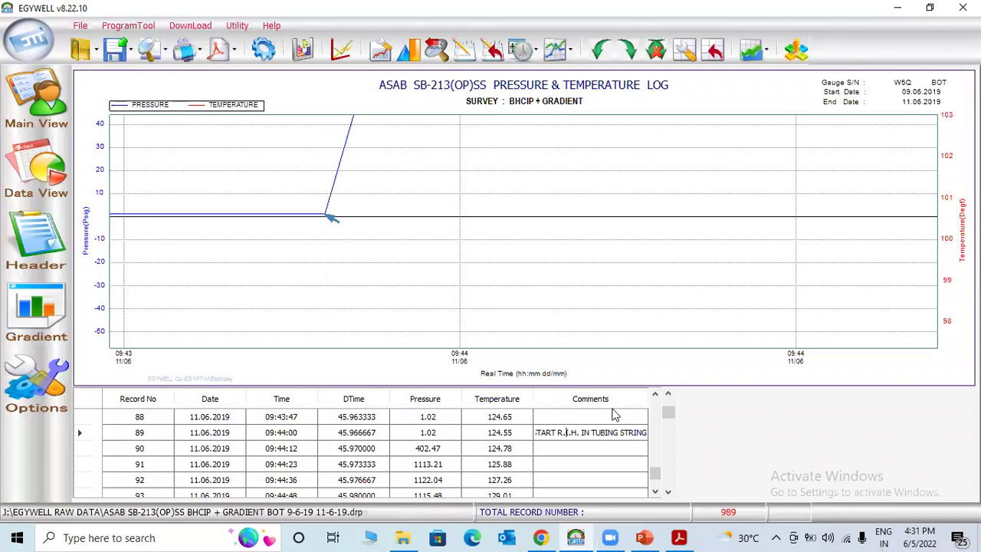
pyautogui.doubleClick(602, 432)
pyautogui.click(621, 431)
pyautogui.moveTo(618, 431); pyautogui.dragTo(609, 431)
pyautogui.rightClick(463, 243)
pyautogui.click(482, 326)
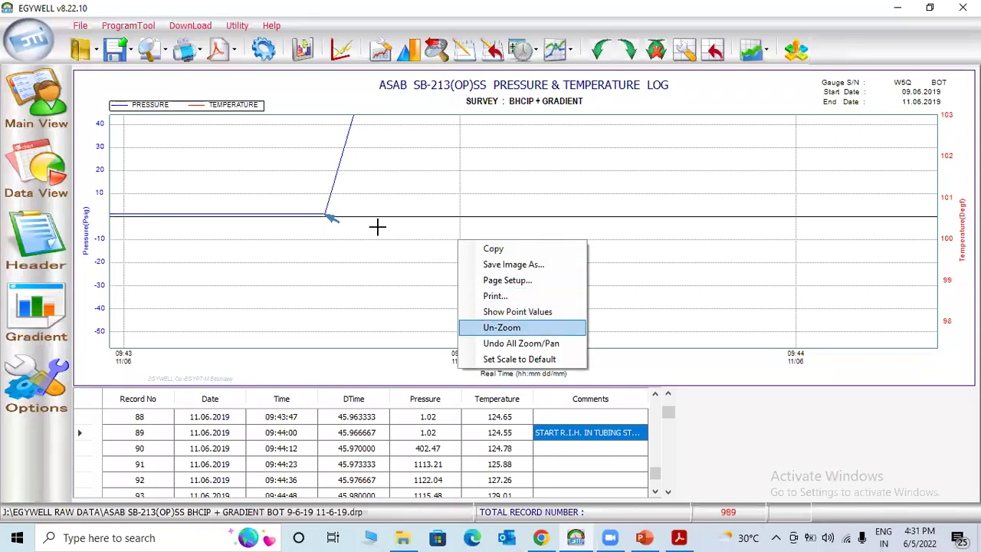
pyautogui.rightClick(502, 255)
pyautogui.click(520, 342)
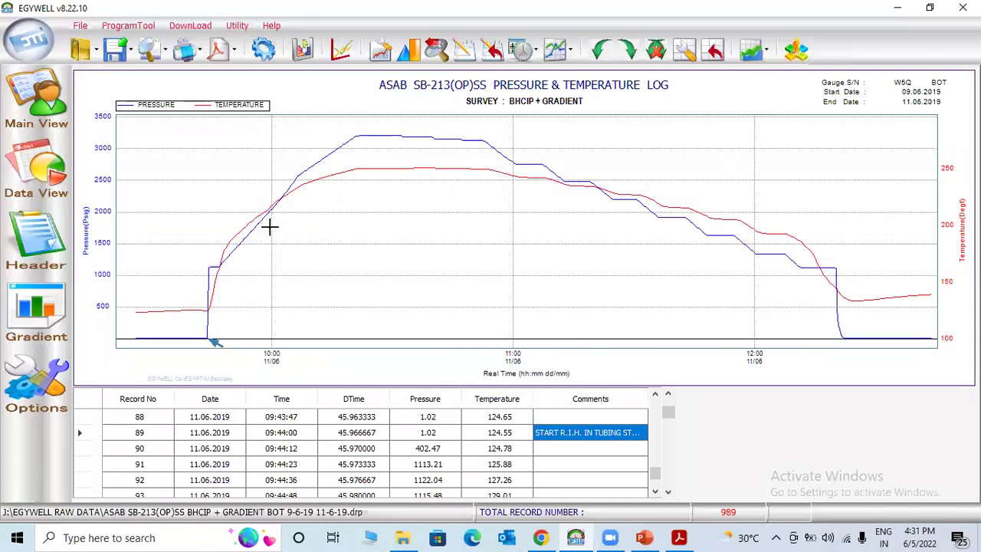
# Step: Examine the short pressure plateau directly after the first sharp rise and return to the overall chart
pyautogui.moveTo(216, 269)
pyautogui.moveTo(185, 266); pyautogui.dragTo(289, 277)
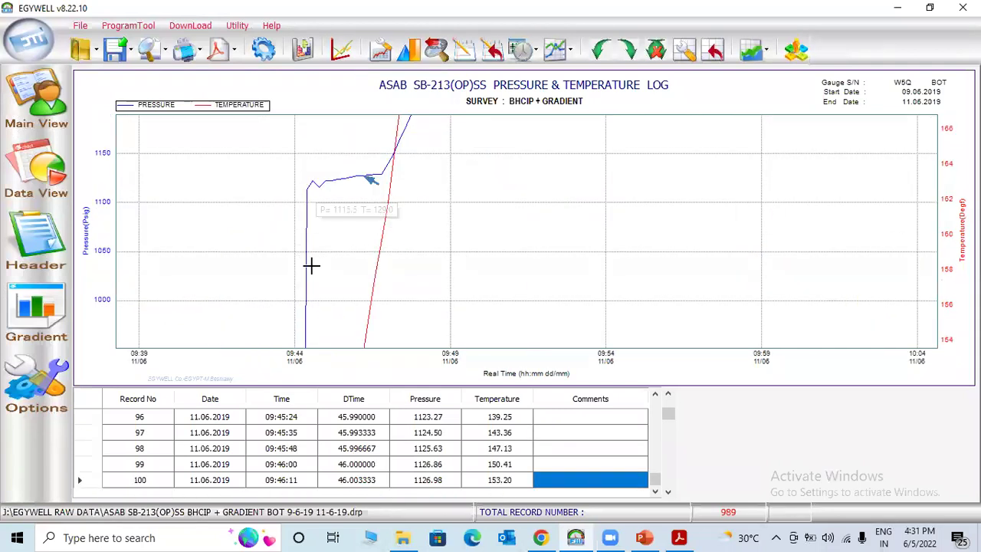
pyautogui.moveTo(347, 186)
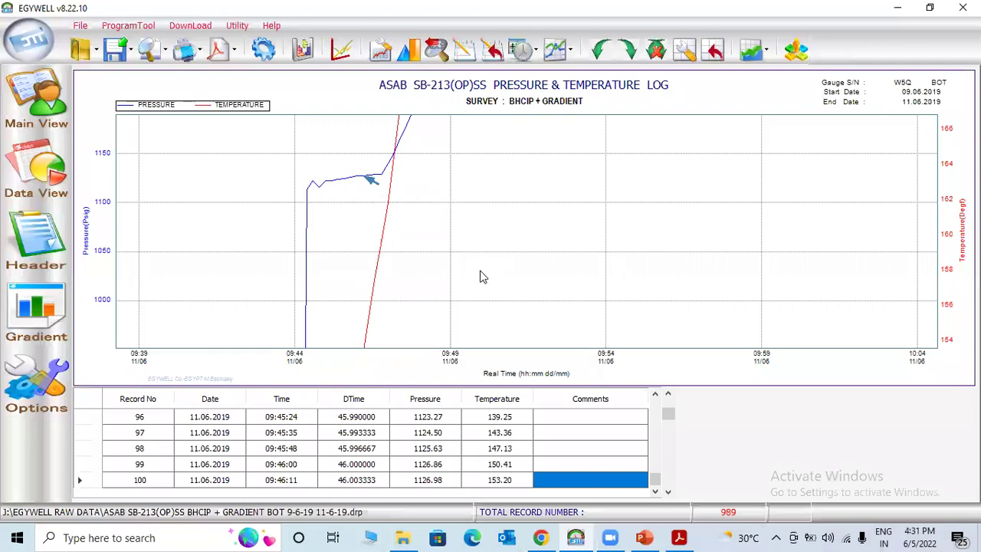
pyautogui.rightClick(452, 195)
pyautogui.click(490, 282)
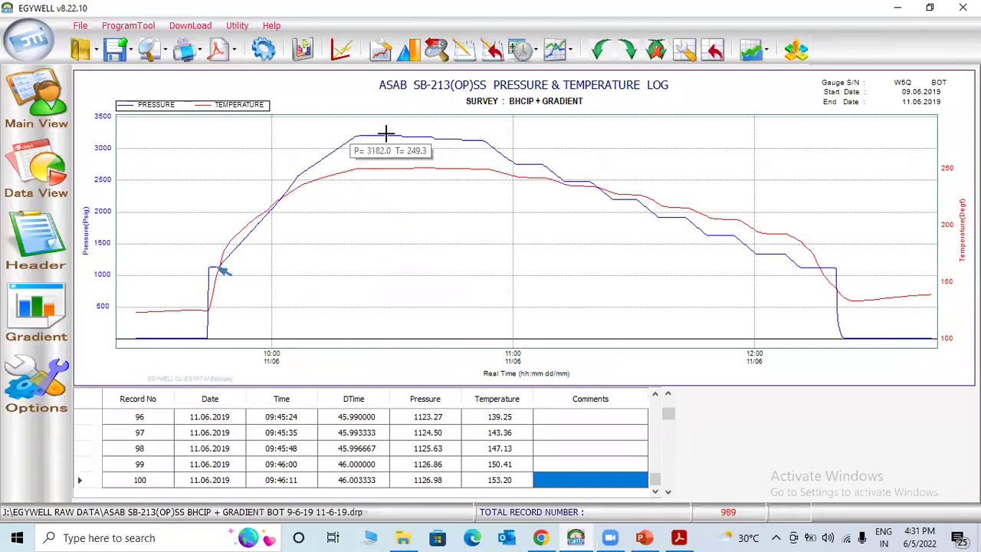
# Step: Check the readings along the highest pressure plateau and the depth comment near its end
pyautogui.moveTo(535, 149); pyautogui.dragTo(351, 129)
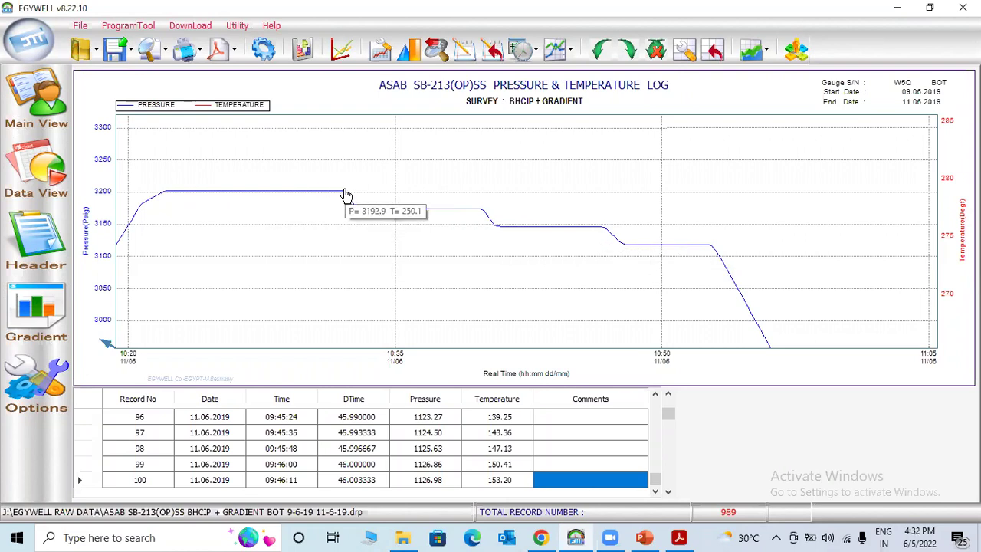
pyautogui.click(265, 195)
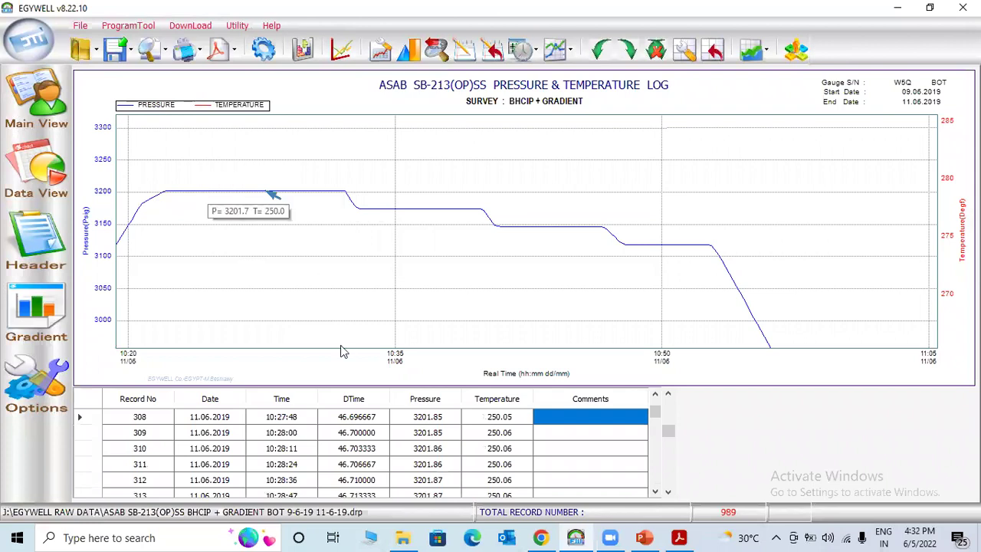
pyautogui.click(215, 194)
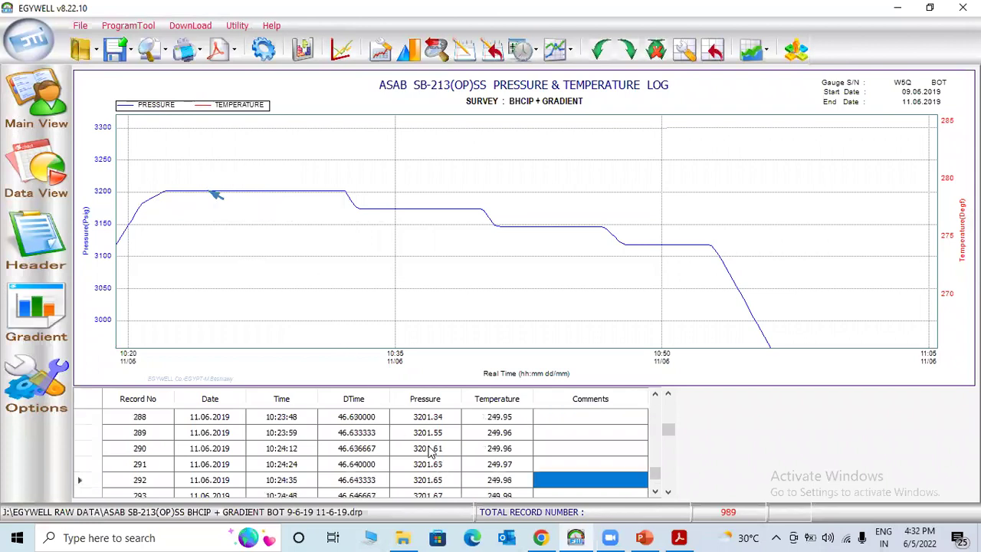
pyautogui.click(341, 192)
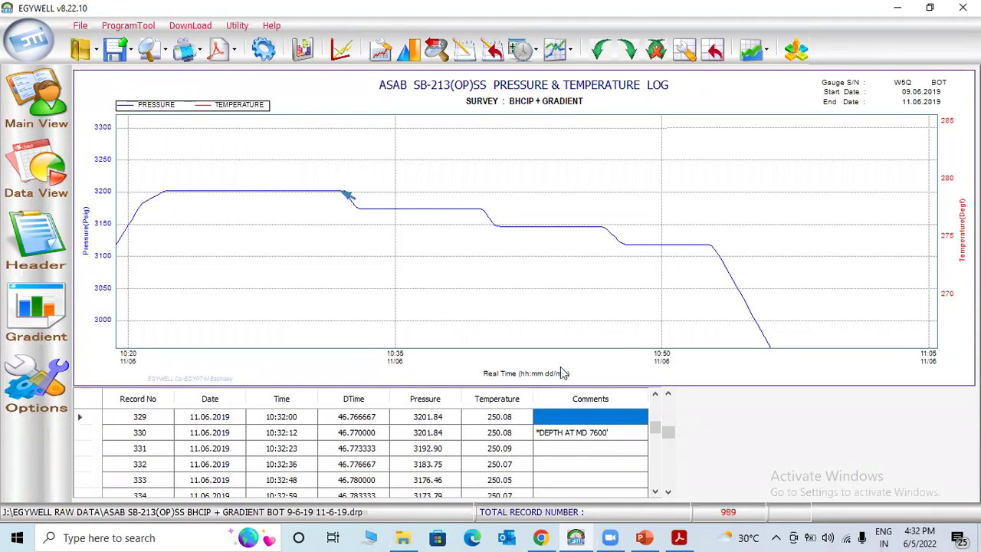
# Step: Check the depth comments at the ends of the next three pressure stops and restore the whole survey chart
pyautogui.click(480, 210)
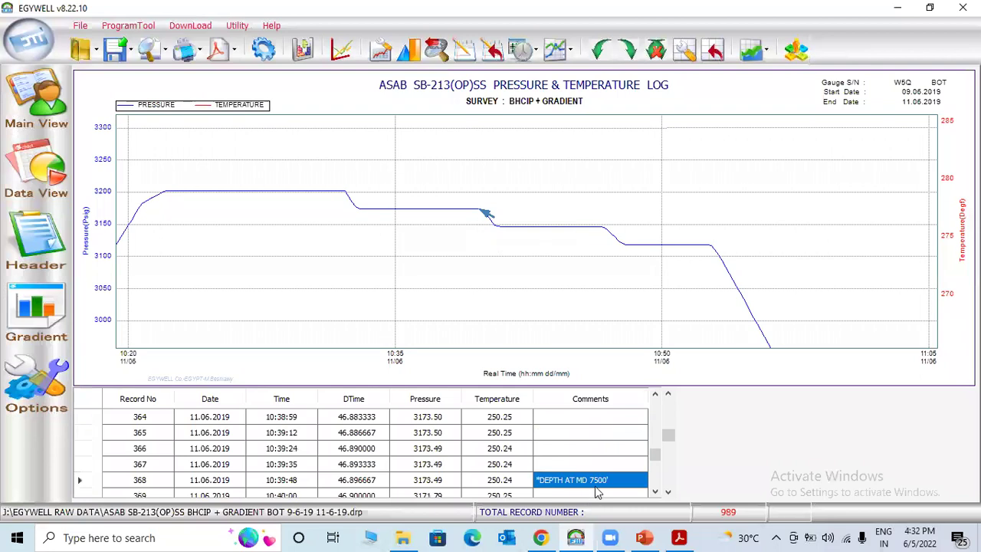
pyautogui.moveTo(602, 228)
pyautogui.moveTo(484, 212)
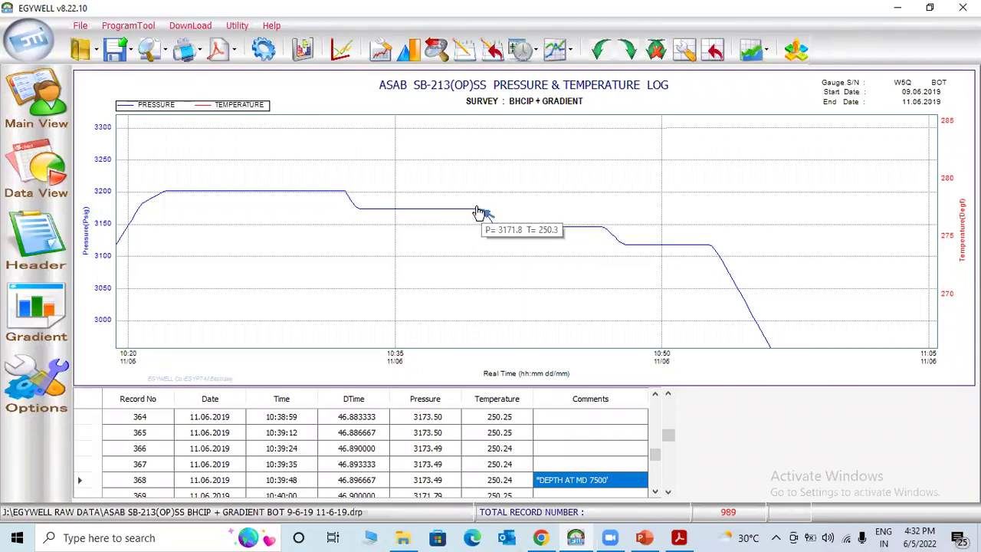
pyautogui.click(601, 230)
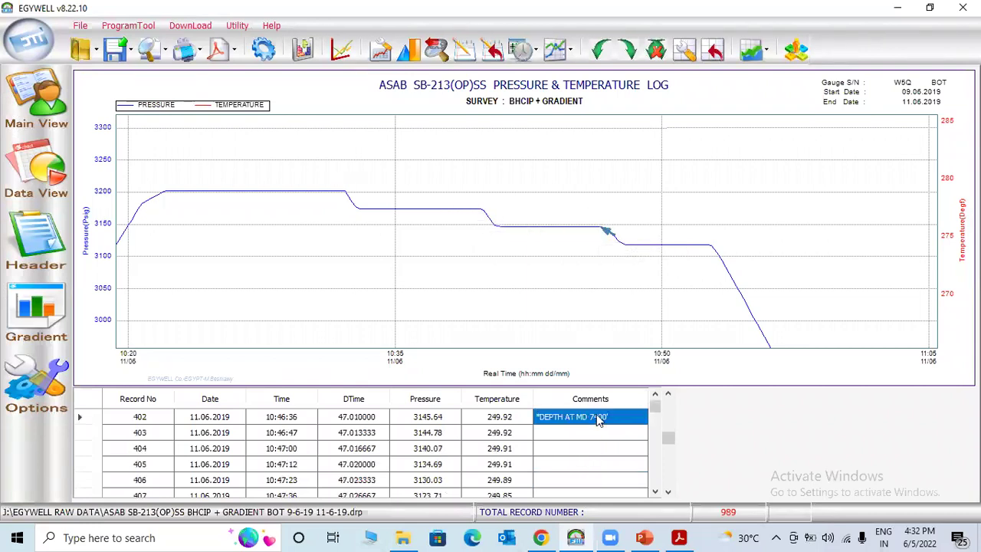
pyautogui.click(708, 246)
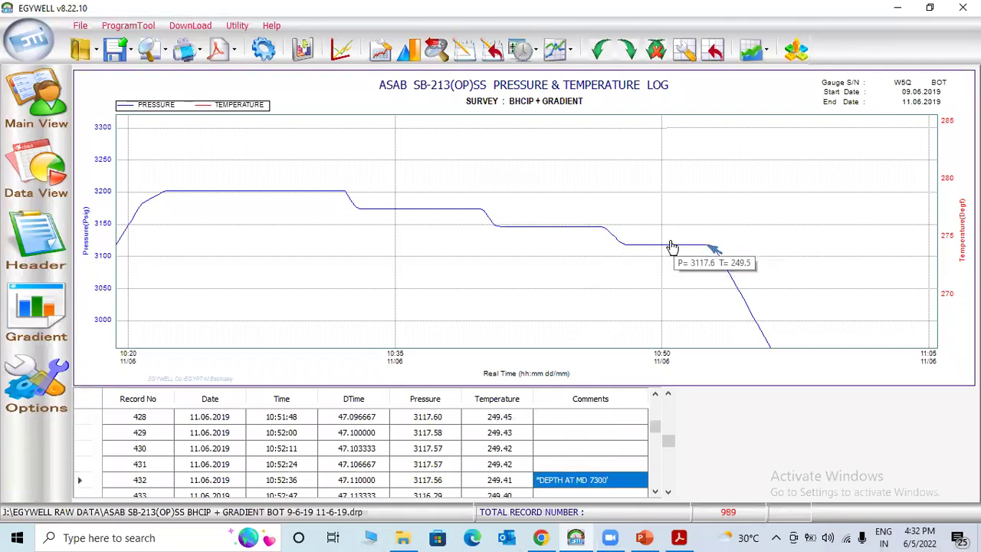
pyautogui.rightClick(559, 165)
pyautogui.click(605, 267)
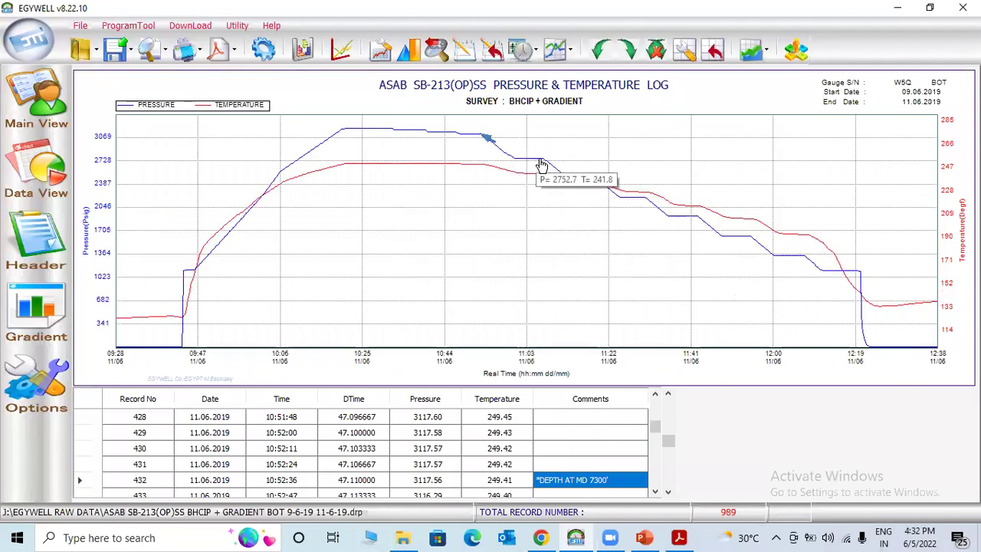
# Step: Inspect the declining pressure stops after 11:03, check the first one's depth comment, and restore the full chart
pyautogui.moveTo(521, 143); pyautogui.dragTo(919, 329)
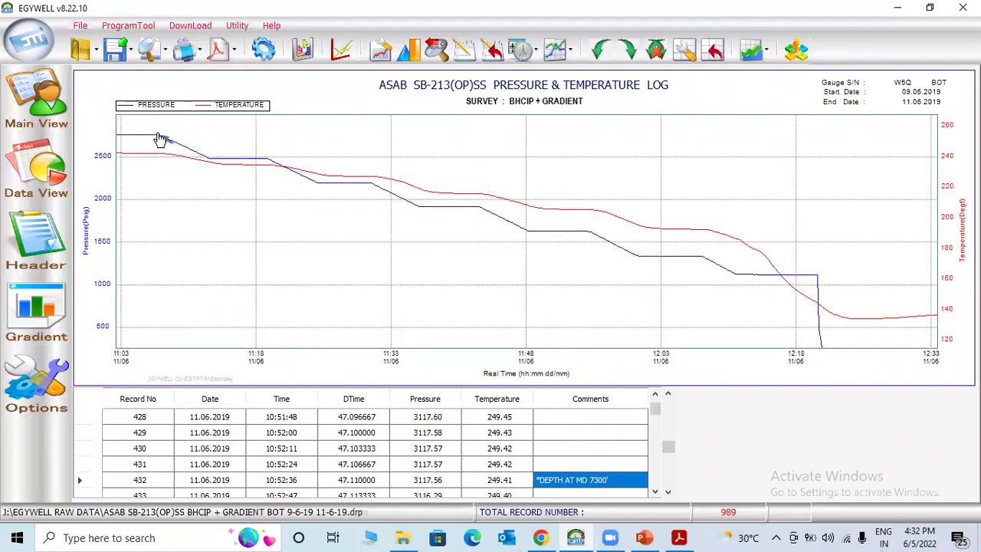
pyautogui.click(161, 139)
pyautogui.rightClick(317, 204)
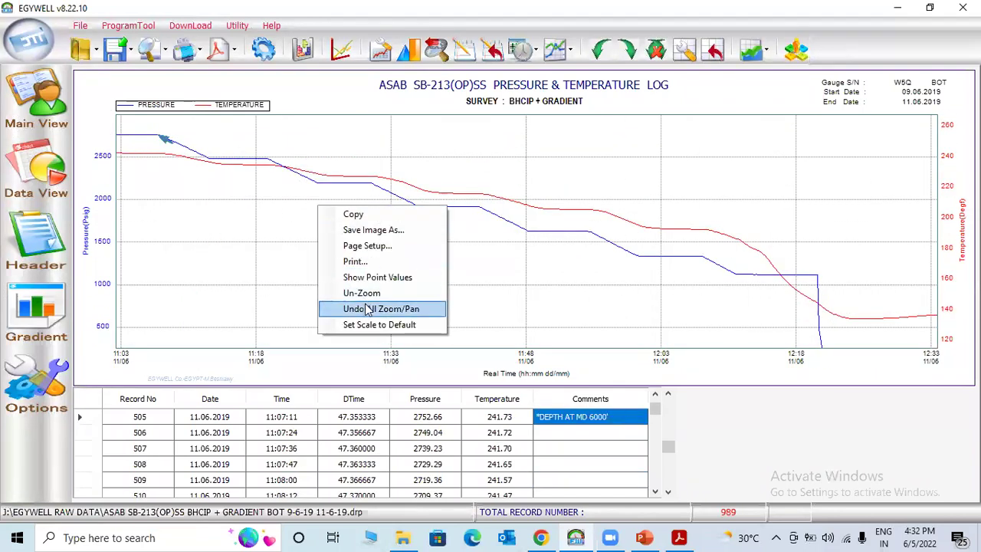
pyautogui.click(398, 309)
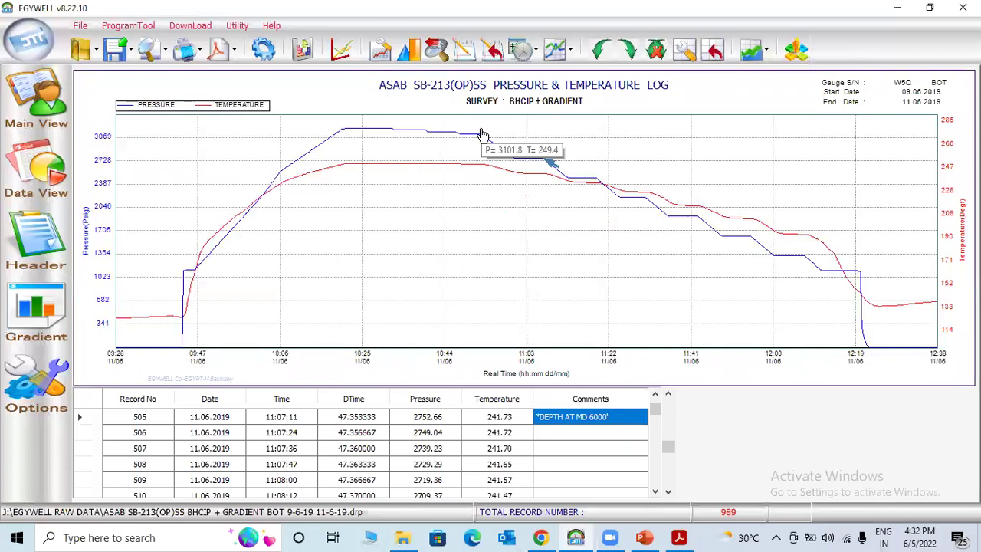
# Step: Check the depth comments at the ends of the pressure stops near 11:19 and 11:31, and restore the full survey chart
pyautogui.click(597, 181)
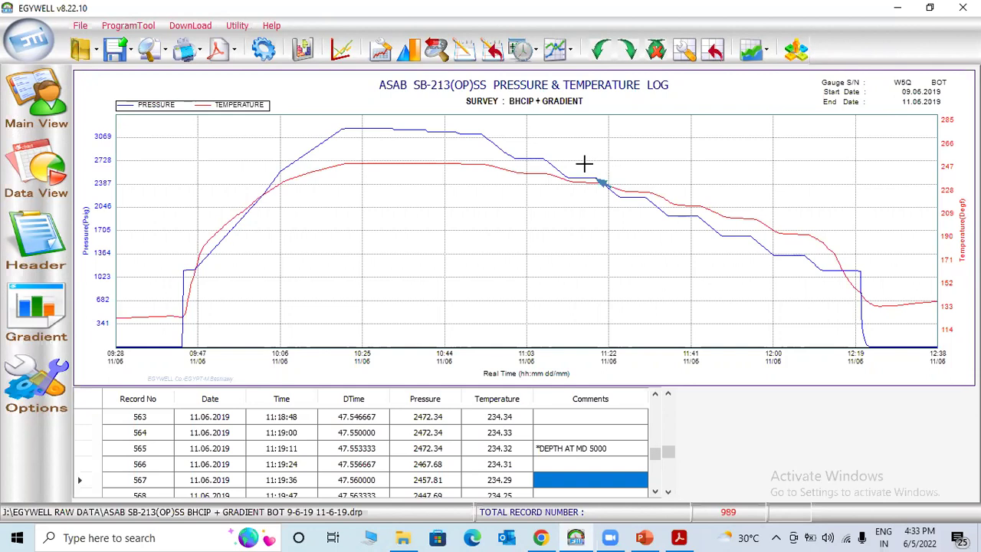
pyautogui.moveTo(549, 170)
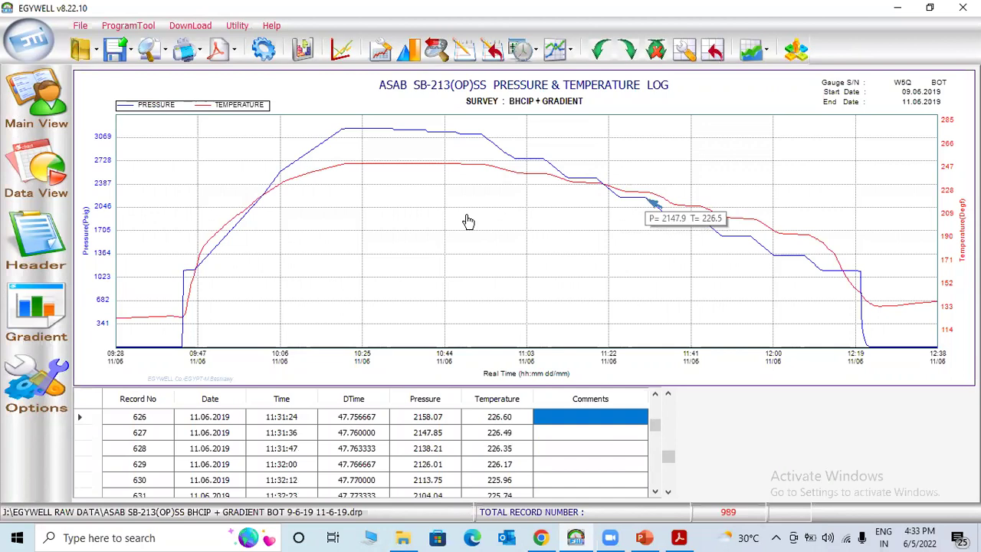
pyautogui.scroll(2, 465, 219)
pyautogui.click(349, 209)
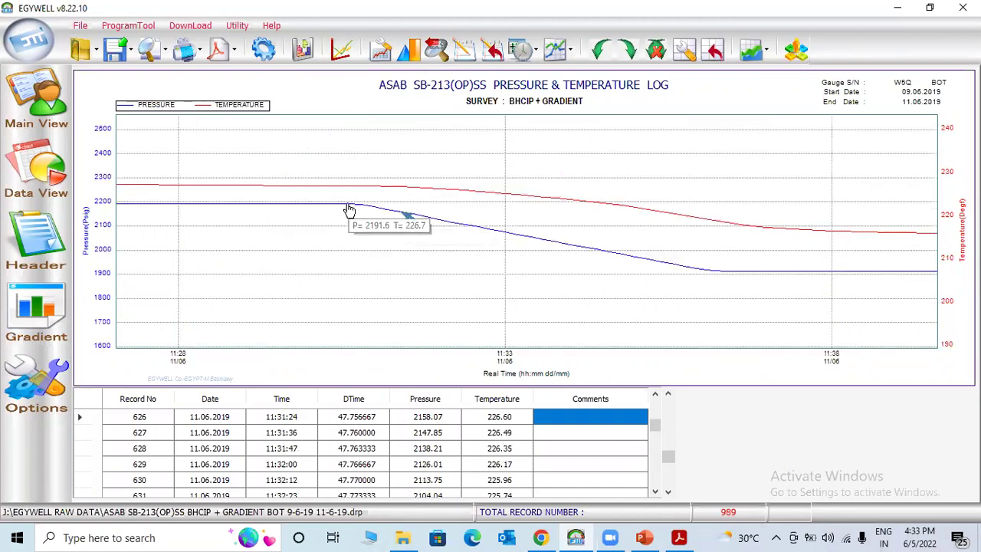
pyautogui.scroll(1, 632, 456)
pyautogui.click(633, 448)
pyautogui.rightClick(580, 204)
pyautogui.click(705, 252)
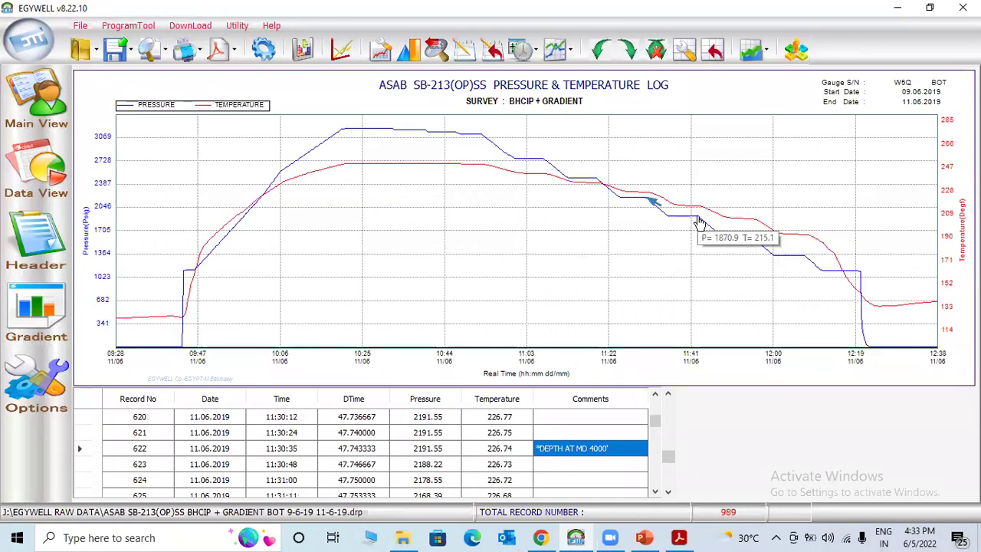
# Step: Check the depth comments at the ends of the last four pressure stops, through the final one near 12:19
pyautogui.click(705, 238)
pyautogui.click(753, 239)
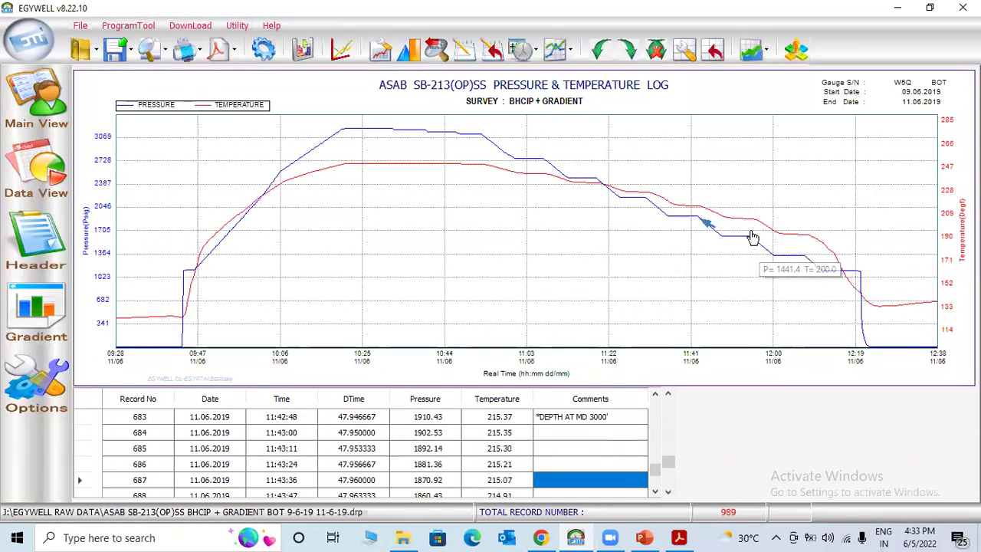
pyautogui.scroll(2, 797, 291)
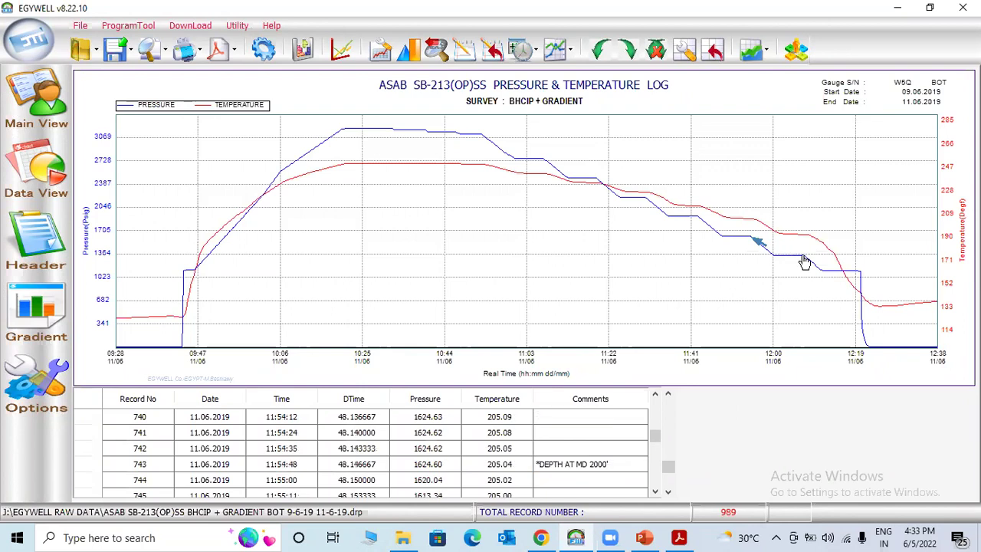
pyautogui.click(805, 262)
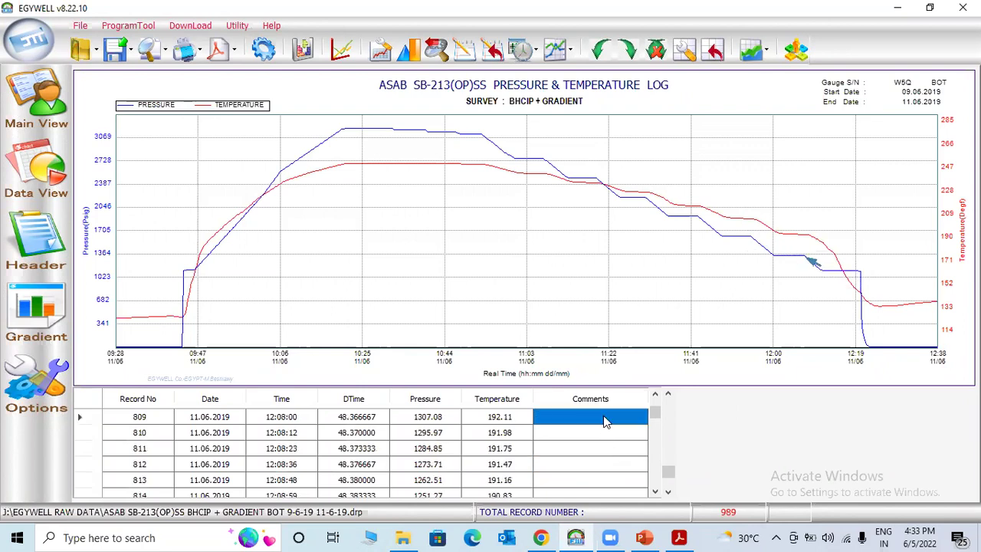
pyautogui.click(860, 305)
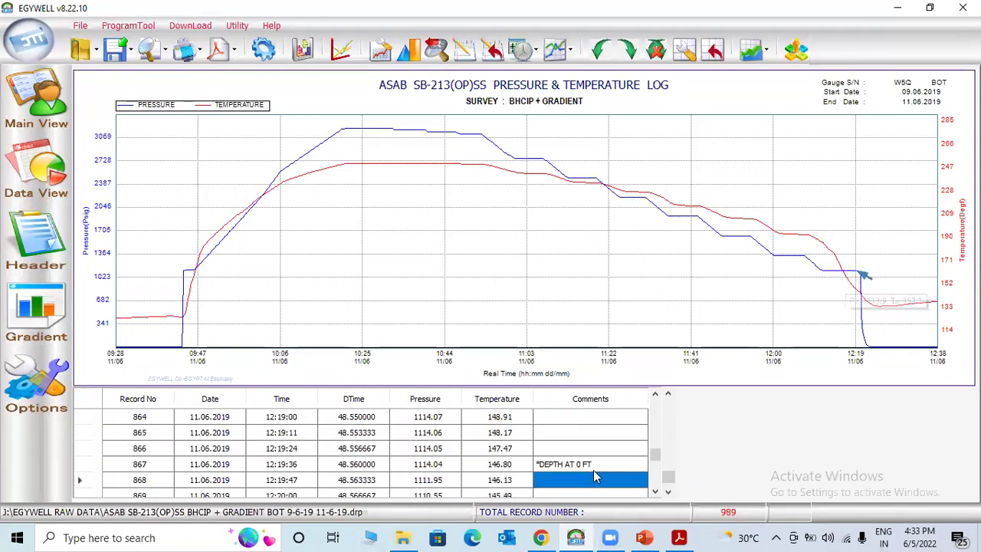
# Step: Examine the depth comment, pressure and temperature of record 867 at the end of the final stop
pyautogui.doubleClick(592, 466)
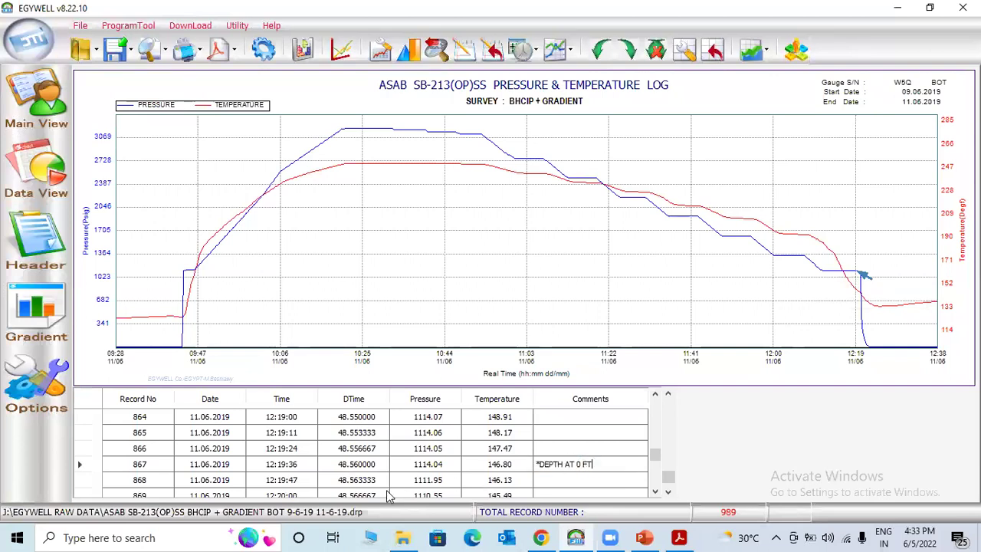
pyautogui.doubleClick(427, 464)
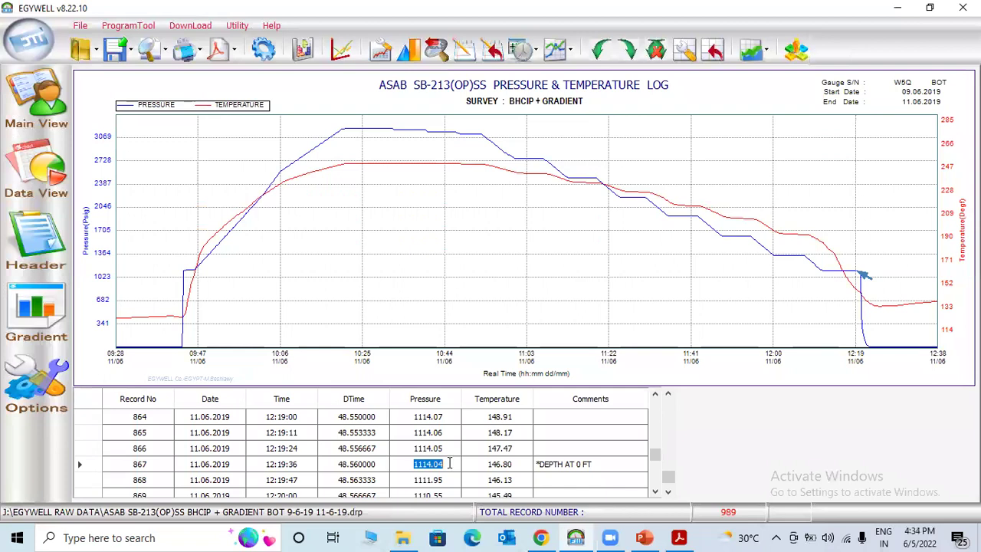
pyautogui.click(518, 466)
pyautogui.click(518, 466)
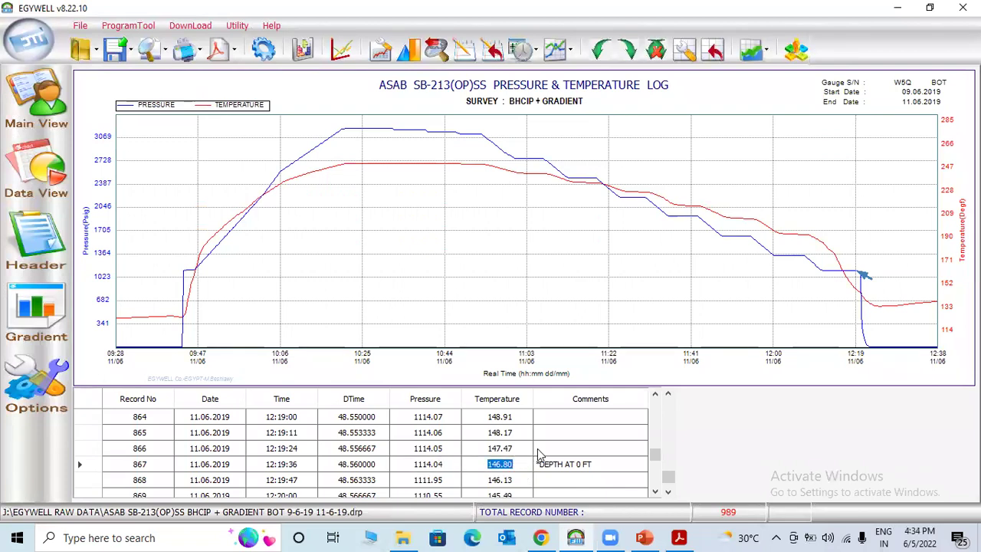
# Step: Open the survey report header and set the well number to XXXXX
pyautogui.click(31, 244)
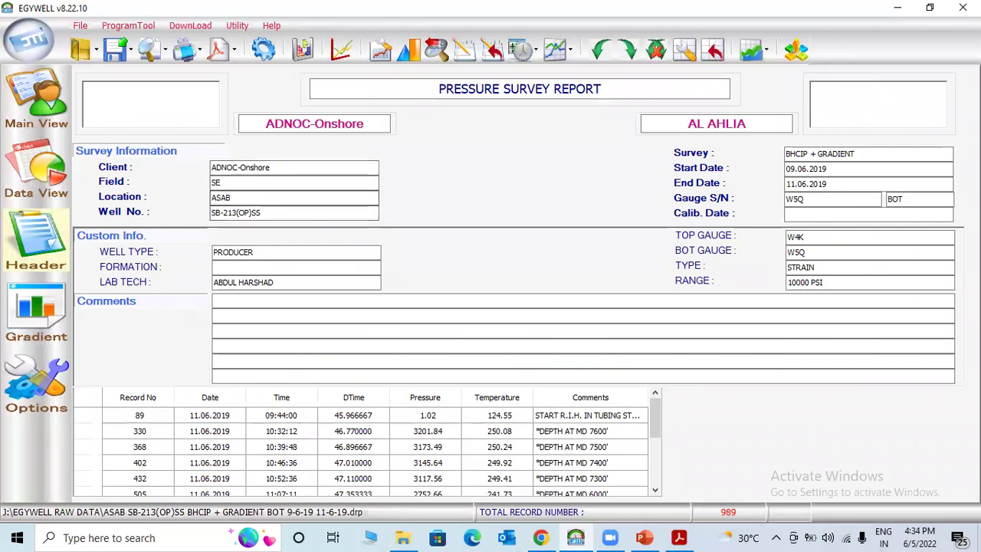
pyautogui.press('Tab')
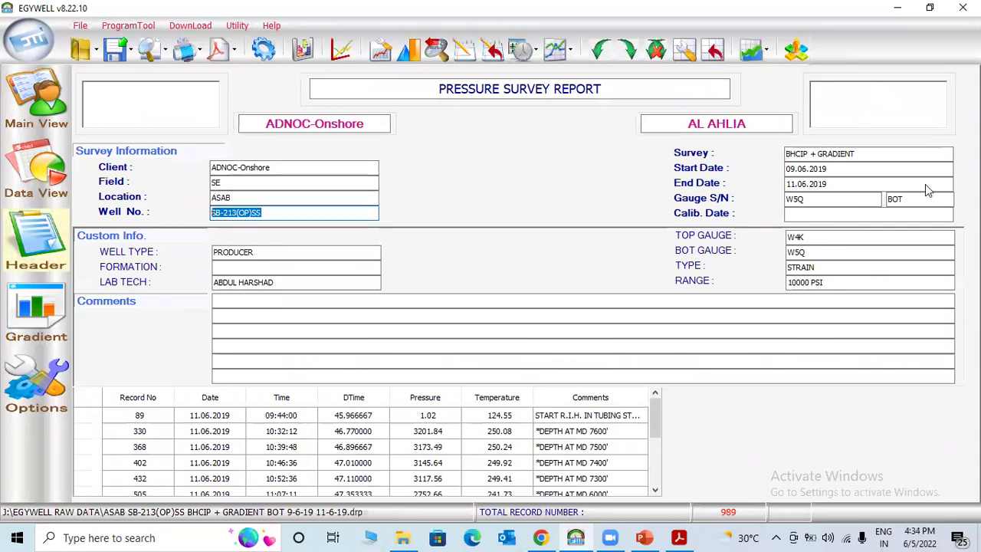
pyautogui.write('XXXXX')
# Step: Set the header's client to XXXX and its location to FFF
pyautogui.hotkey('shift', 'Tab')
pyautogui.hotkey('shift', 'Tab')
pyautogui.hotkey('shift', 'Tab')
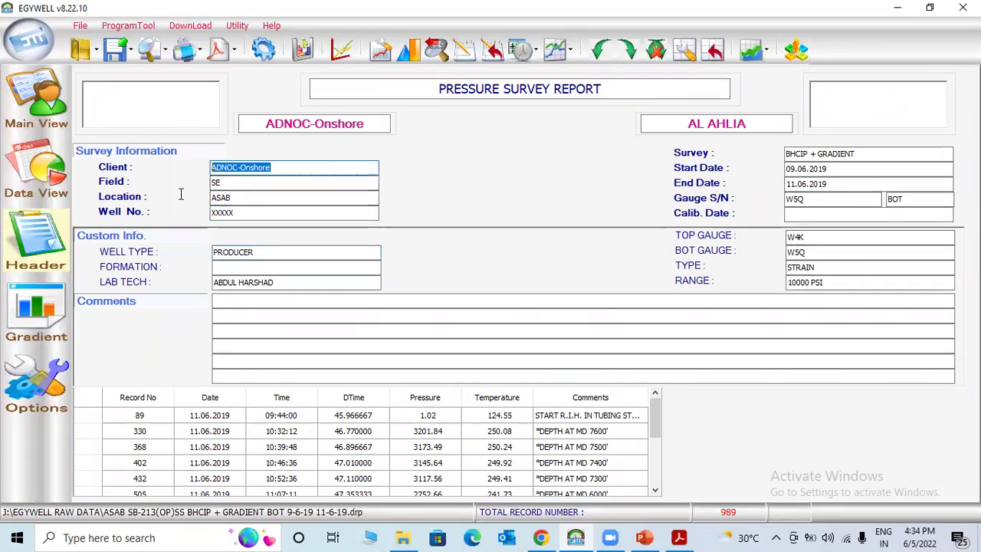
pyautogui.write('XXXX')
pyautogui.press('Tab')
pyautogui.press('Tab')
pyautogui.write('FFF')
# Step: Replace the lab technician's name in the header's custom information
pyautogui.press('Tab')
pyautogui.press('Tab')
pyautogui.press('Tab')
pyautogui.press('Tab')
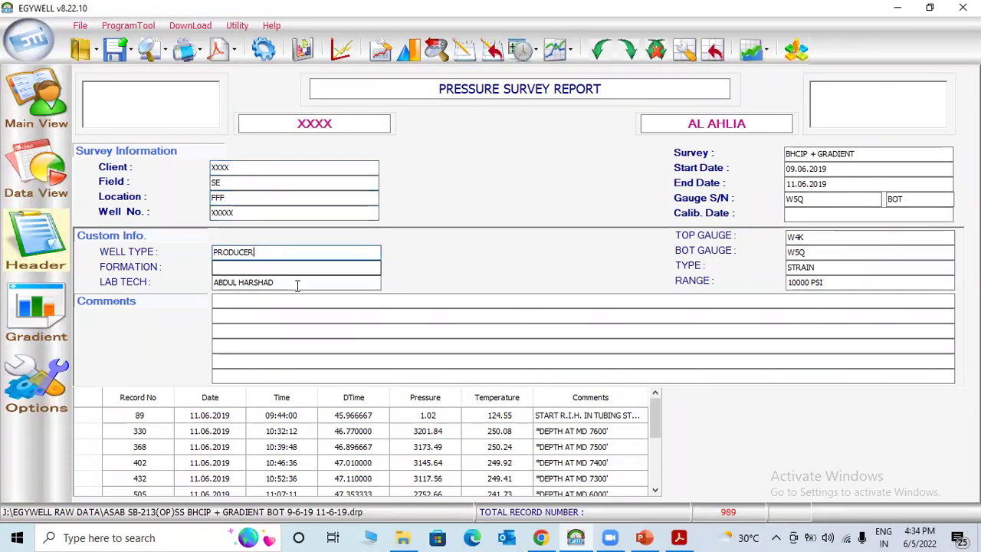
pyautogui.write('NAGARA')
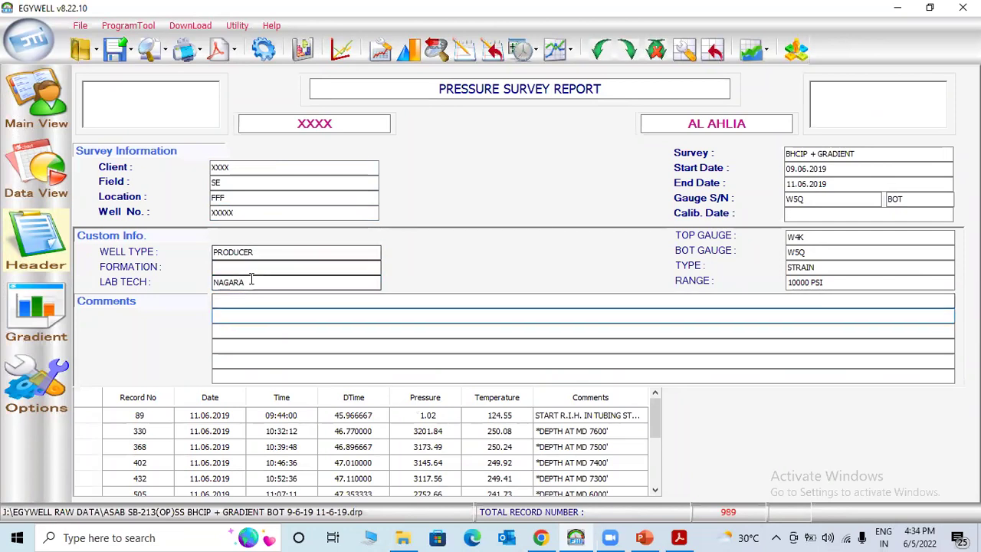
pyautogui.press('BackSpace')
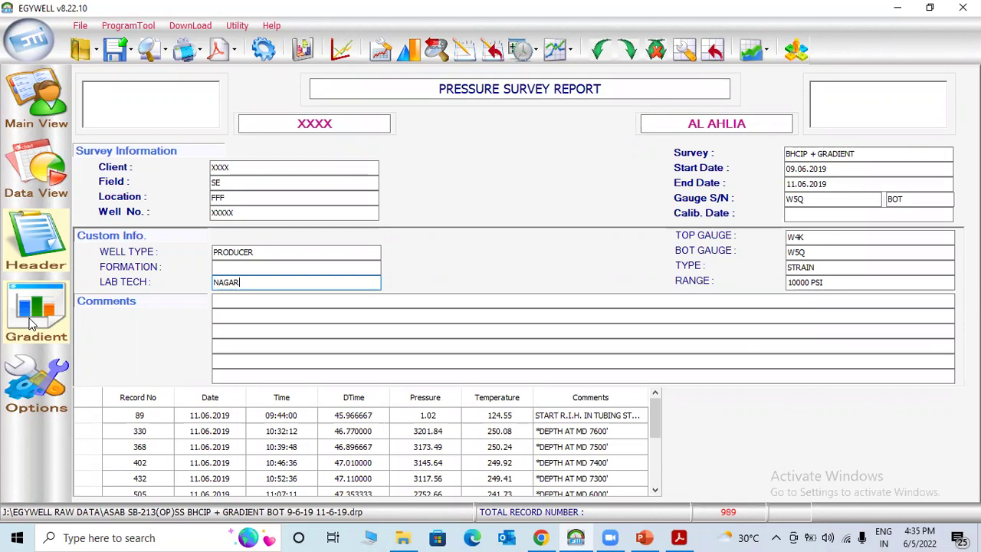
# Step: Open the pressure gradient calculation and review the first record's measured and vertical depths, pressure, temperature and pressure gradient
pyautogui.click(30, 321)
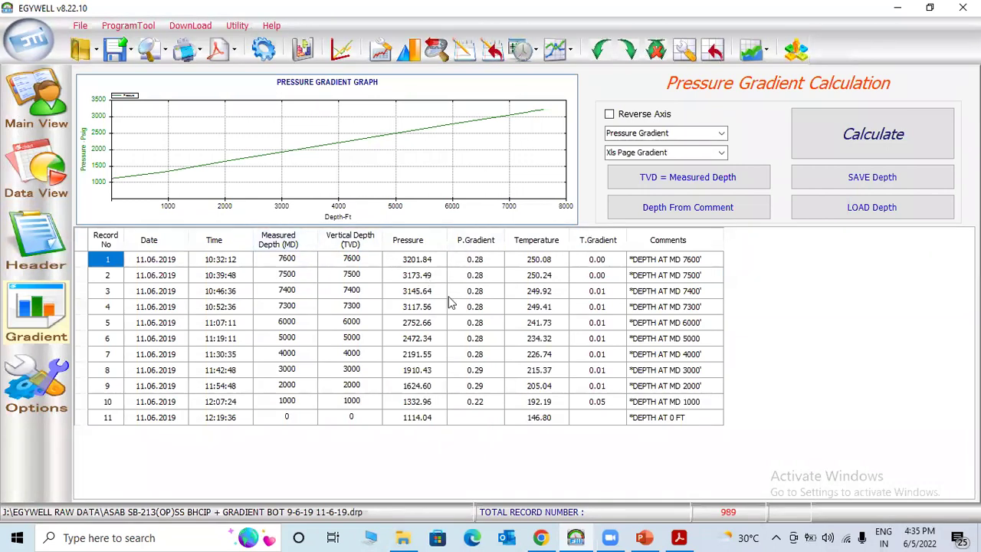
pyautogui.click(286, 262)
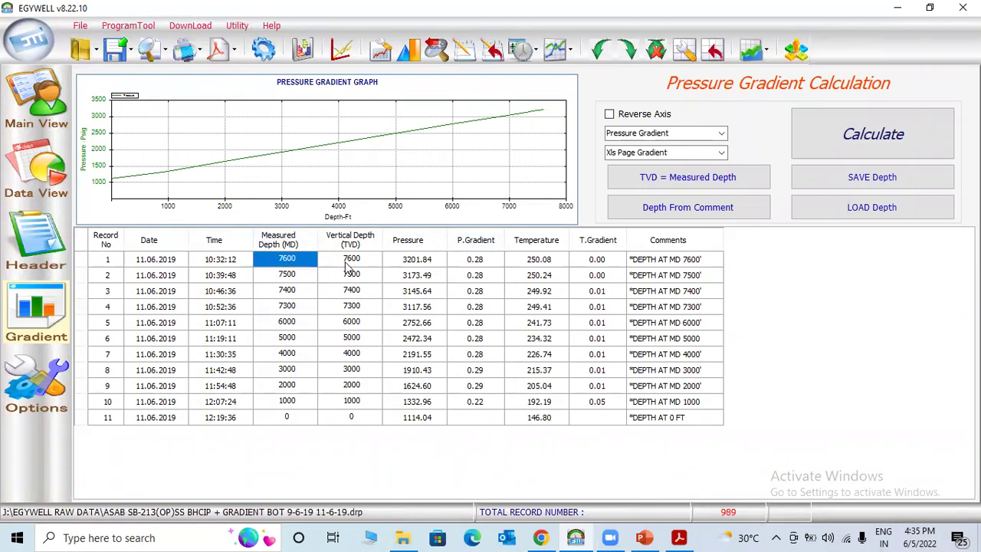
pyautogui.click(349, 265)
pyautogui.click(418, 268)
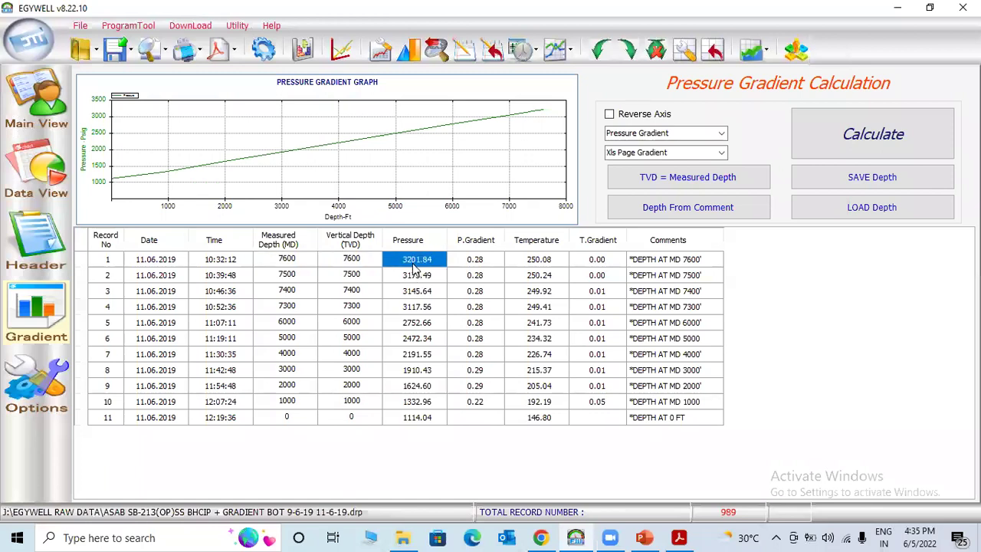
pyautogui.click(534, 264)
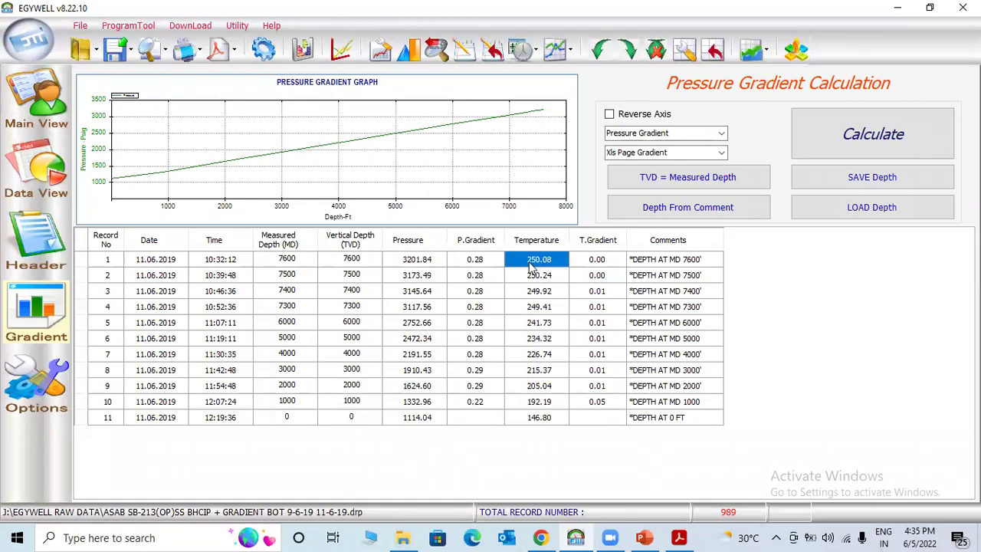
pyautogui.click(469, 262)
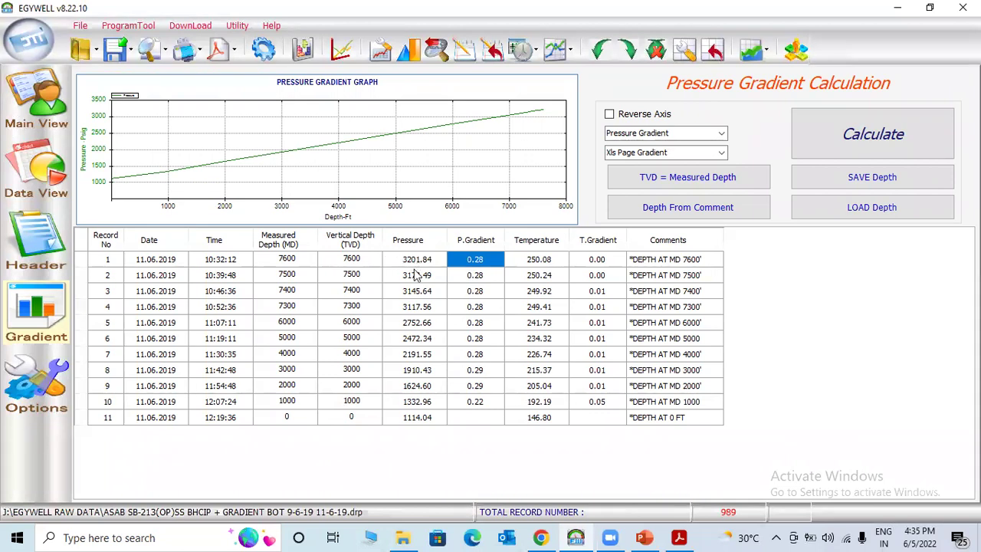
# Step: Compare the first two records' vertical depths and inspect the pressure gradient value of the first record
pyautogui.moveTo(356, 259); pyautogui.dragTo(364, 276)
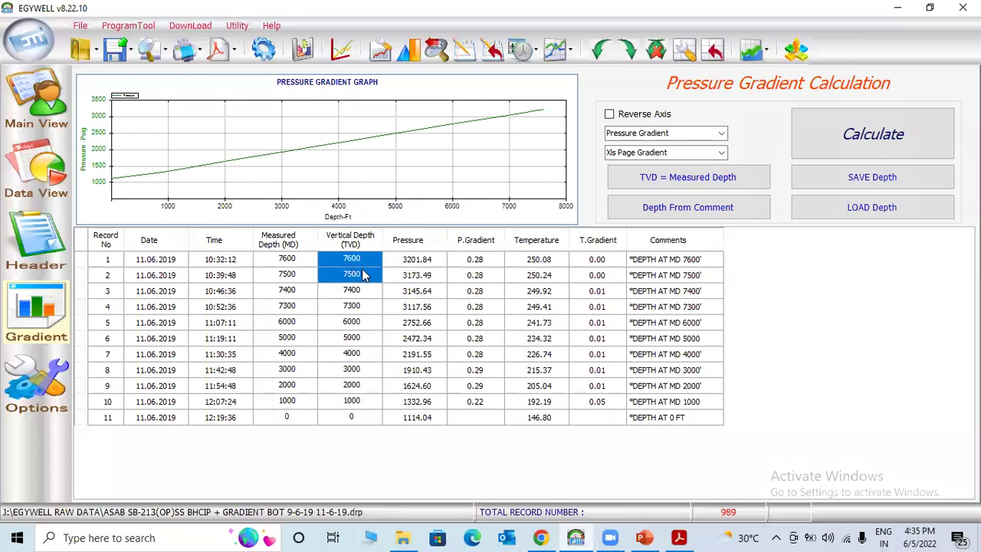
pyautogui.moveTo(483, 263); pyautogui.dragTo(465, 274)
pyautogui.click(481, 264)
pyautogui.click(481, 265)
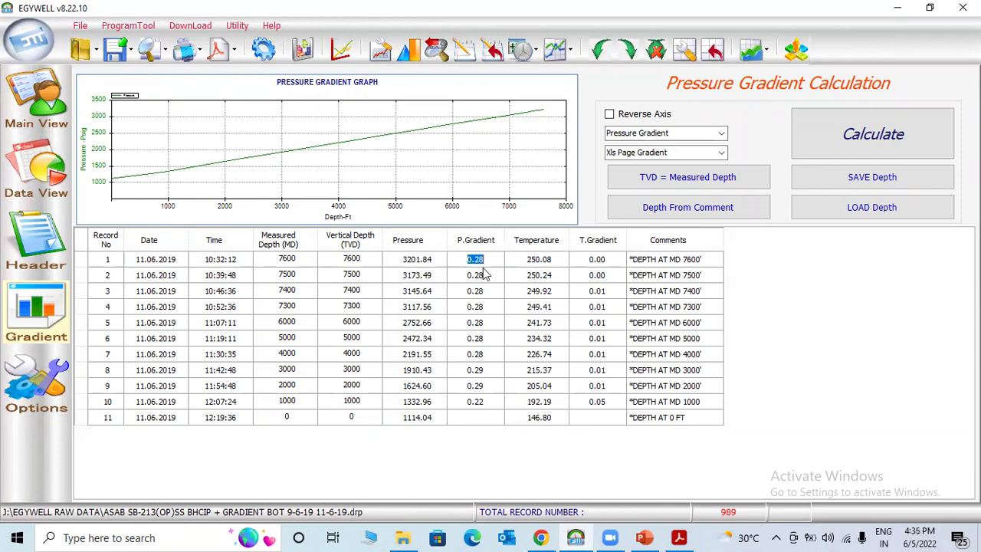
pyautogui.press('Home')
pyautogui.hotkey('shift', 'Right')
pyautogui.hotkey('shift', 'Right')
pyautogui.hotkey('shift', 'Right')
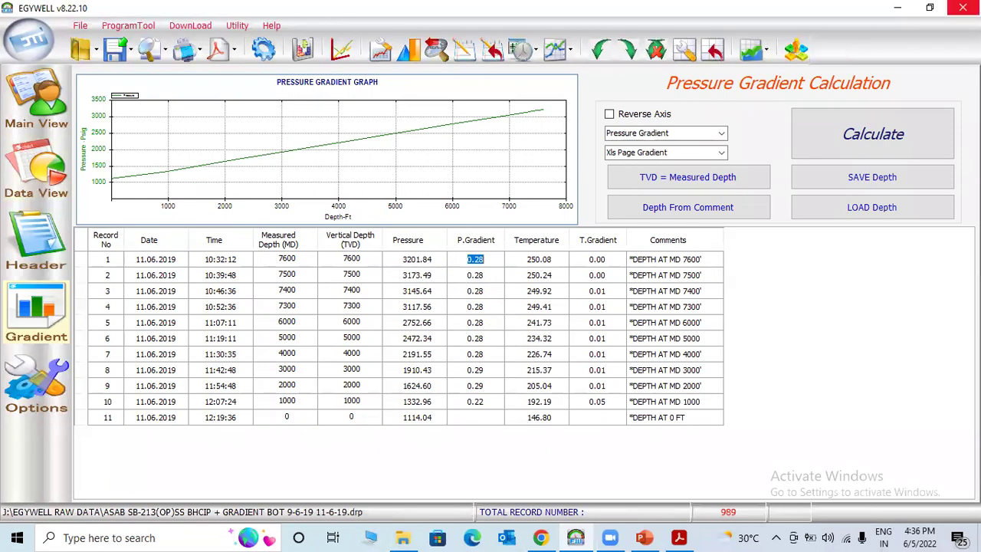
# Step: Close the survey report and exit the program without saving the data report
pyautogui.click(963, 8)
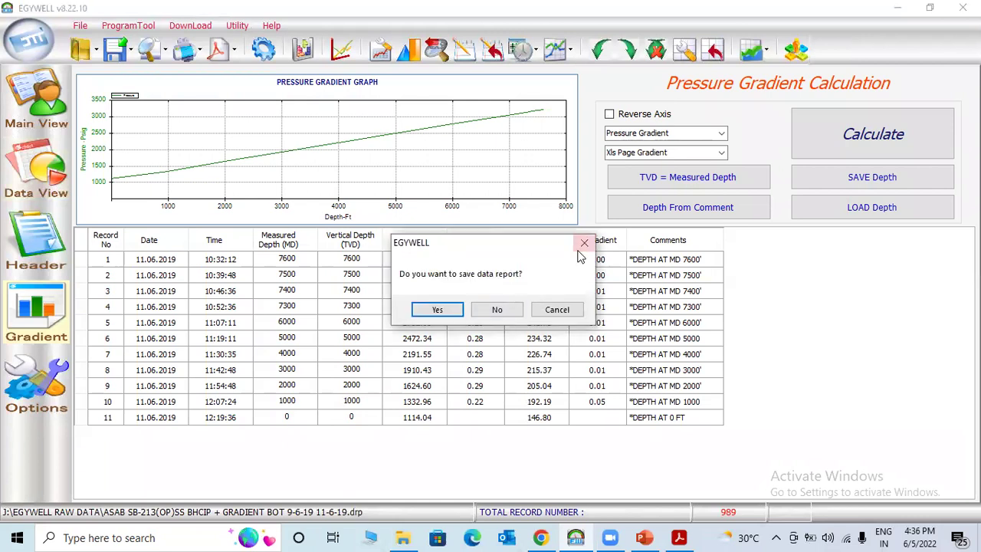
pyautogui.click(582, 245)
pyautogui.click(962, 7)
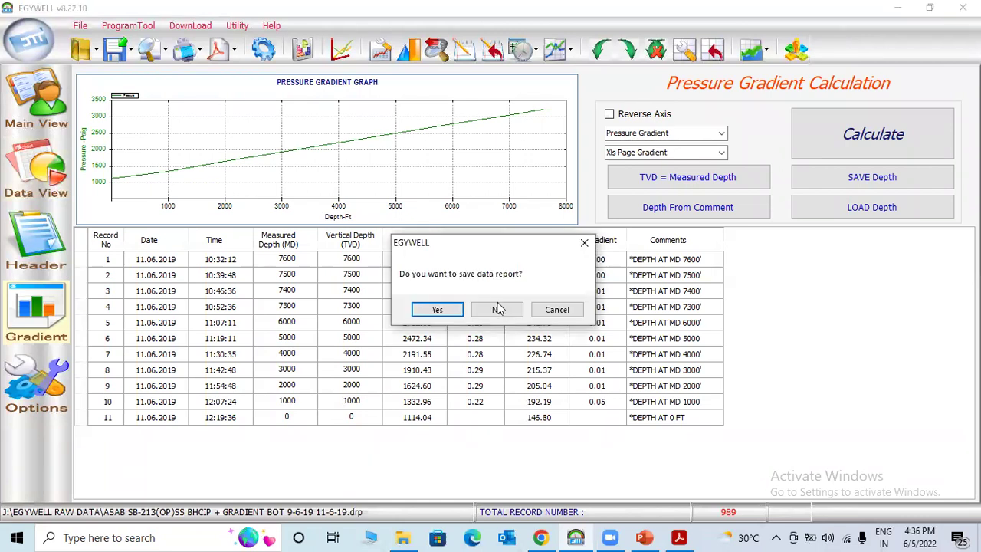
pyautogui.click(498, 309)
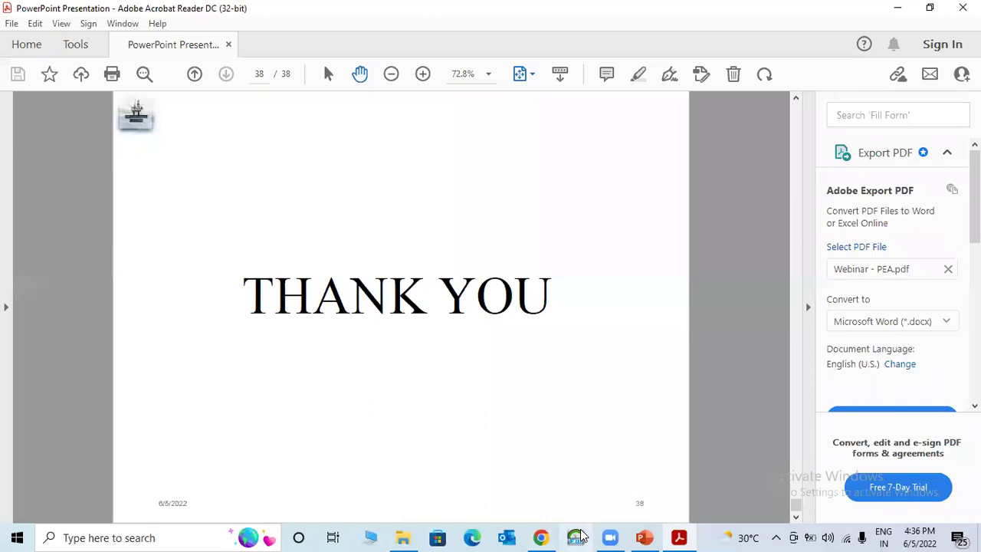
# Step: Switch to EGYWELL and browse the EMS DATA folder and its April 2022 subfolder on USB Drive (J:) for data reports
pyautogui.click(576, 537)
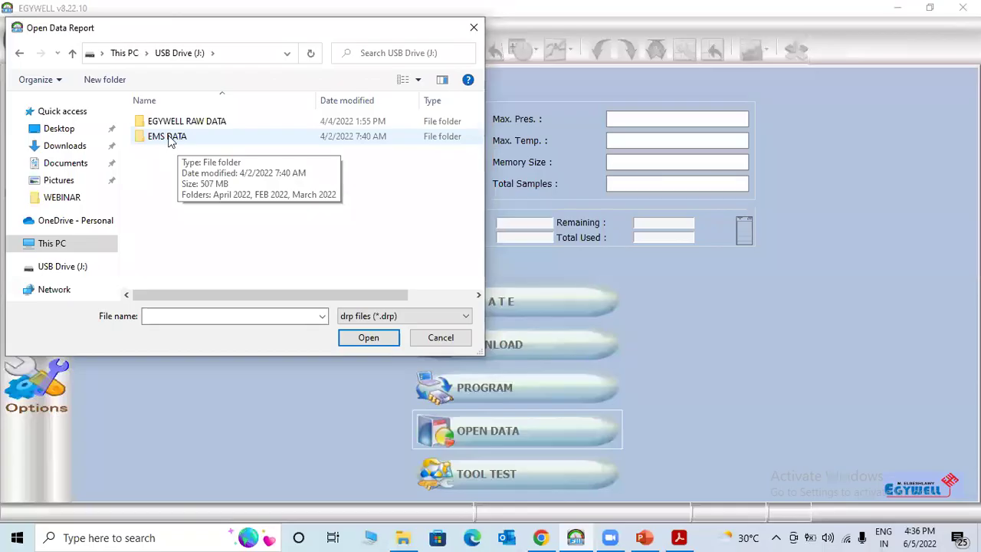
pyautogui.doubleClick(168, 138)
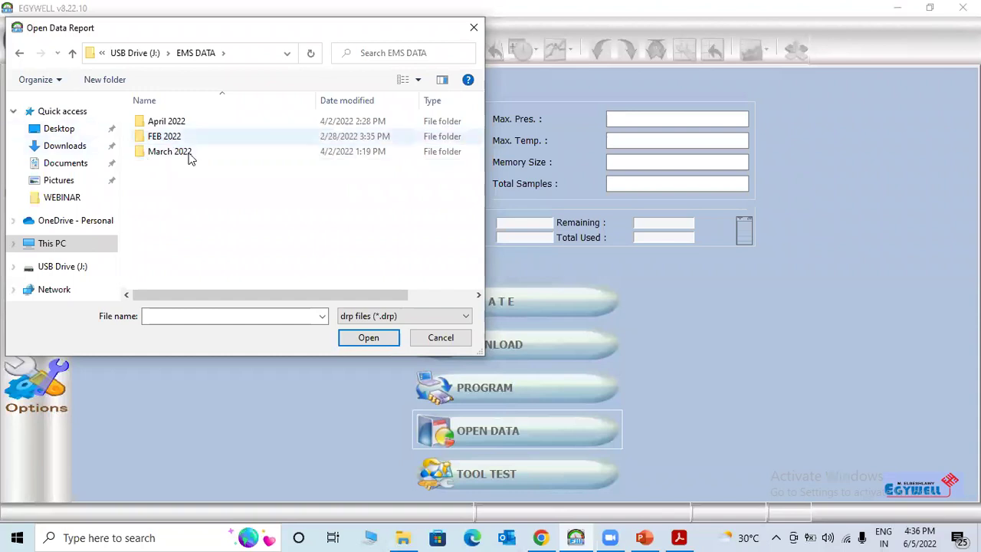
pyautogui.click(20, 52)
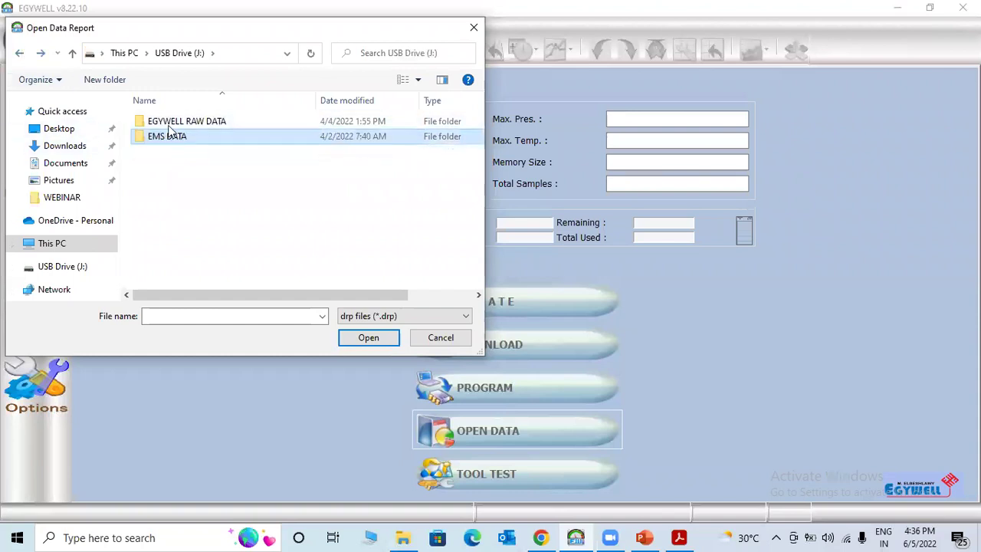
pyautogui.doubleClick(171, 142)
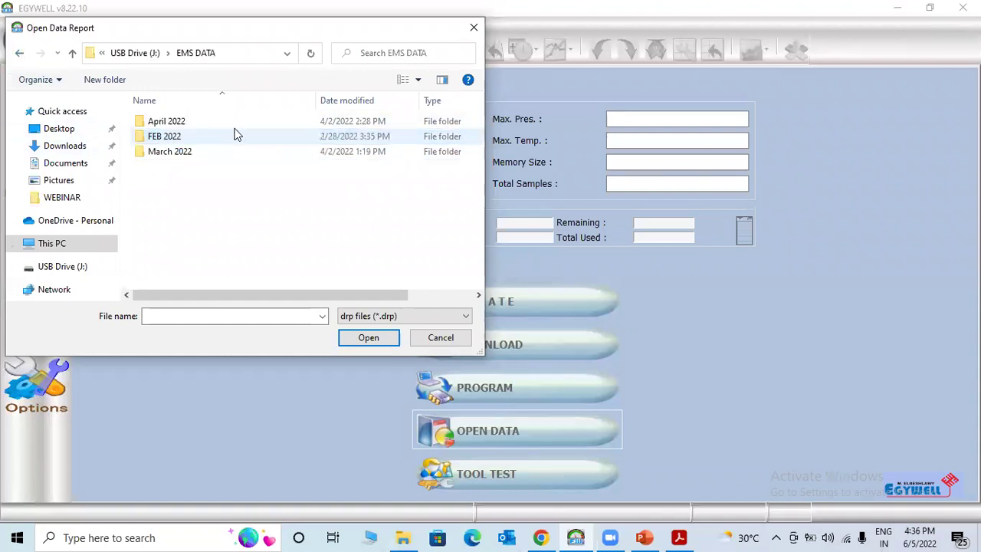
pyautogui.click(205, 128)
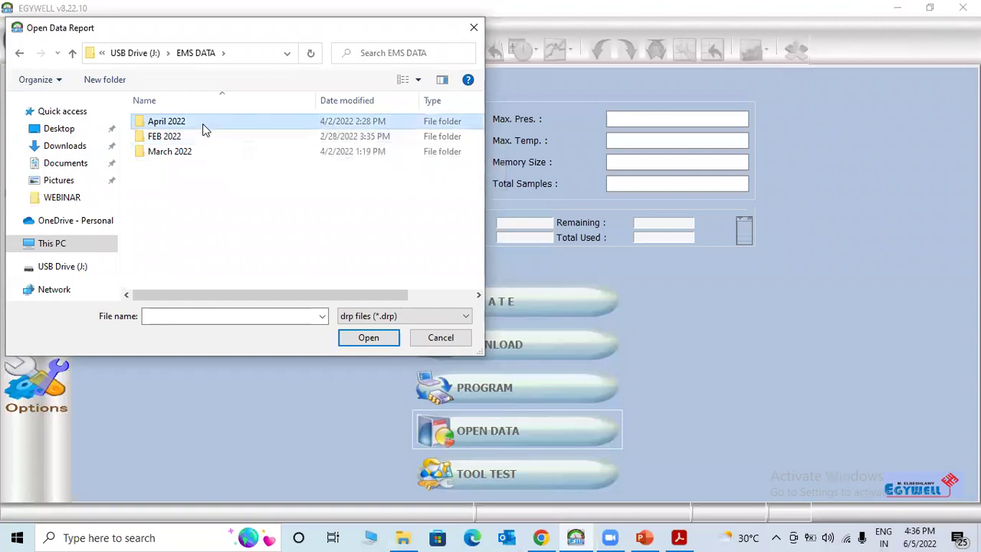
pyautogui.doubleClick(203, 128)
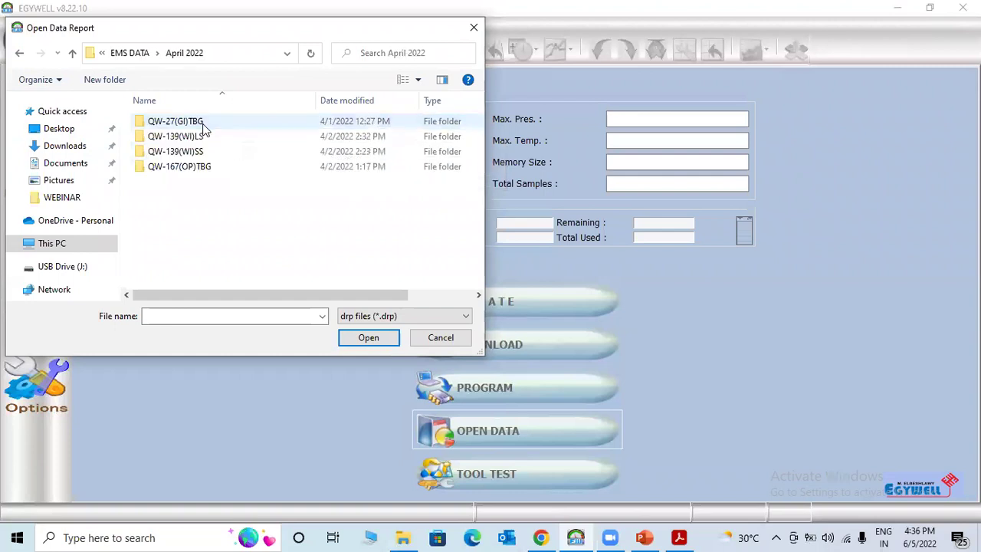
pyautogui.click(19, 53)
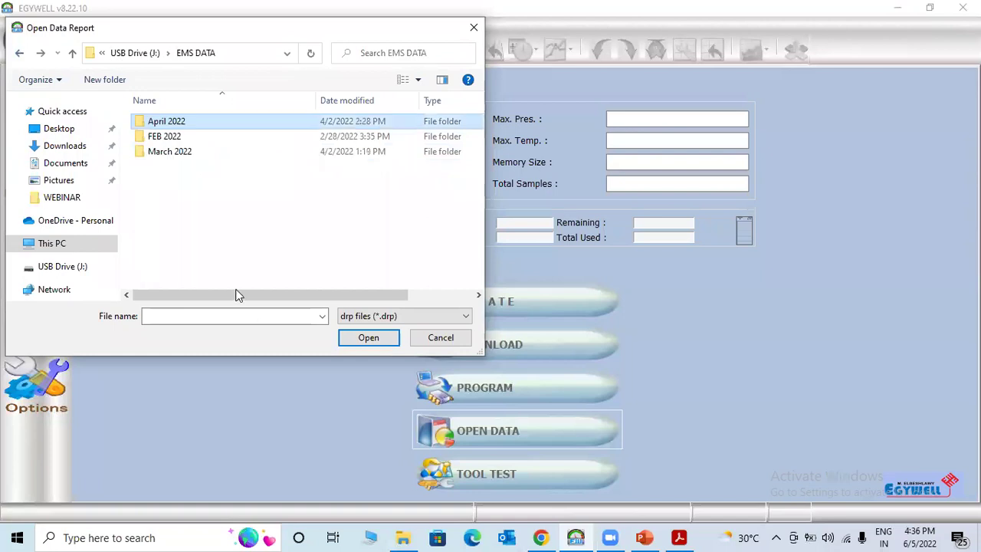
# Step: Go back up to USB Drive (J:) and open the EGYWELL RAW DATA folder
pyautogui.hotkey('alt', 'Up')
pyautogui.hotkey('alt', 'Up')
pyautogui.press('Return')
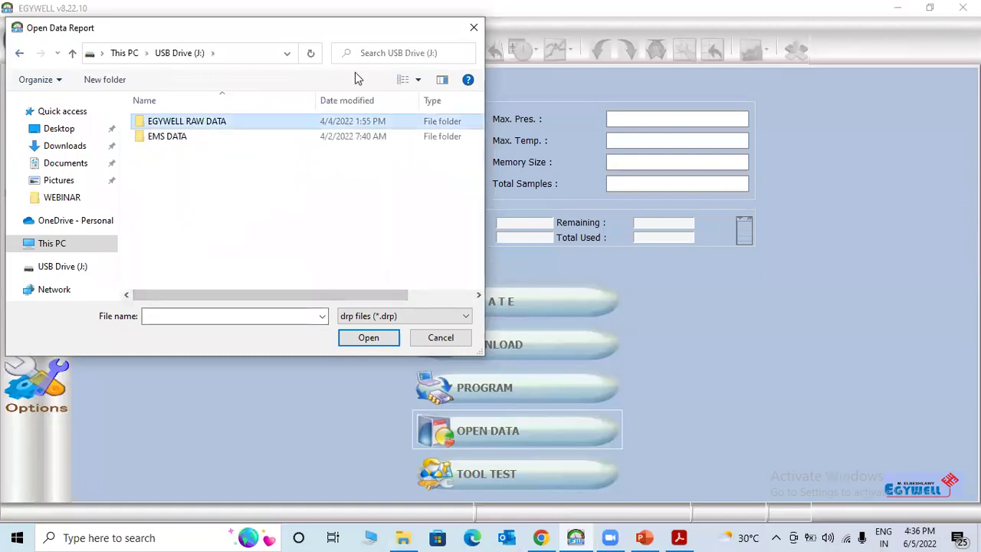
pyautogui.press('Return')
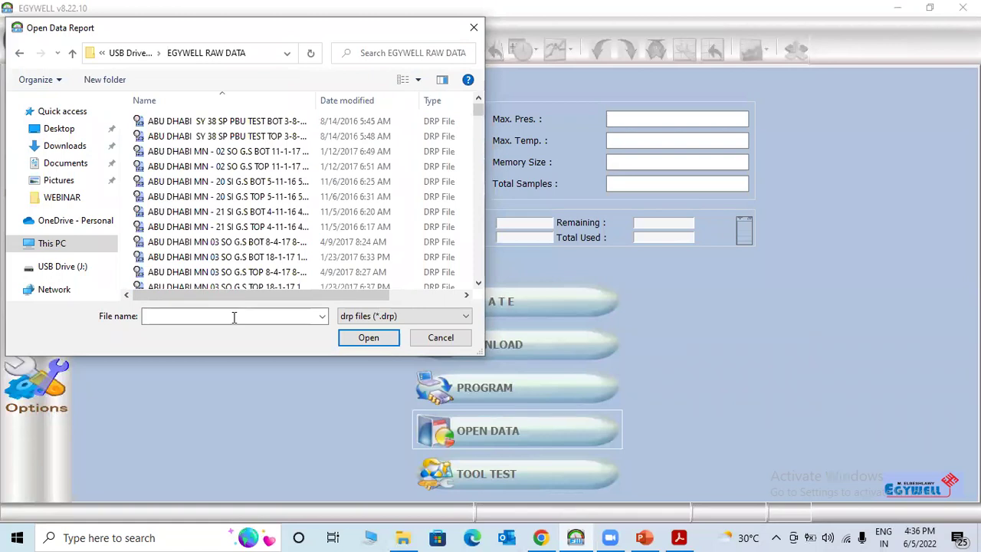
# Step: Try to open a data report in EGYWELL RAW DATA by the file name ASAB
pyautogui.press('Down')
pyautogui.press('Down')
pyautogui.press('Down')
pyautogui.press('Down')
pyautogui.press('Down')
pyautogui.press('Down')
pyautogui.press('Tab')
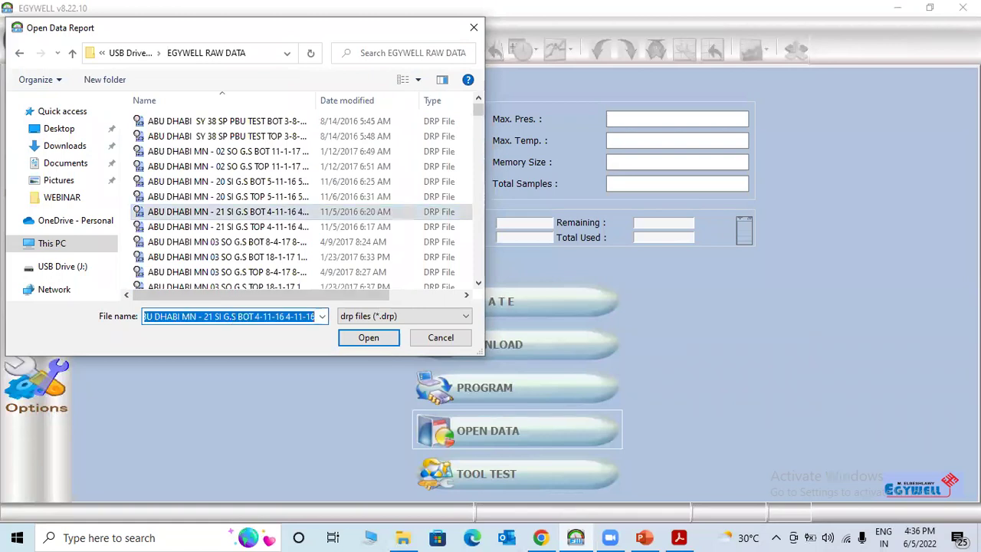
pyautogui.write('A')
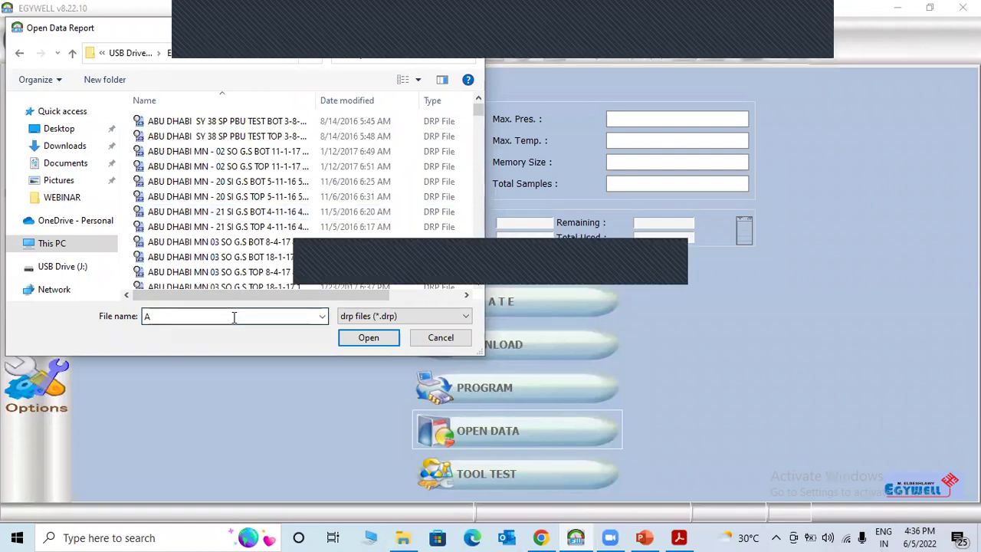
pyautogui.click(383, 53)
pyautogui.write('S')
pyautogui.press('Escape')
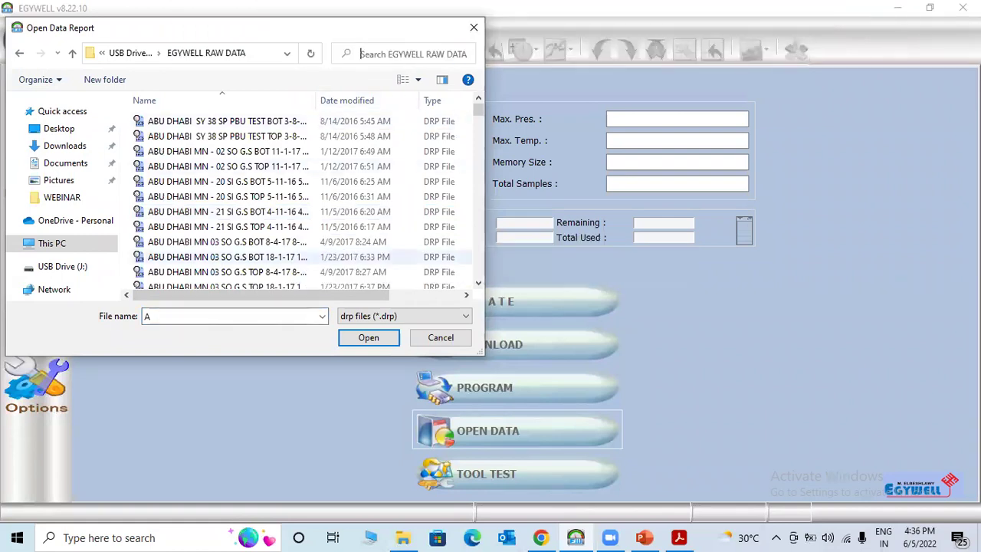
pyautogui.click(220, 317)
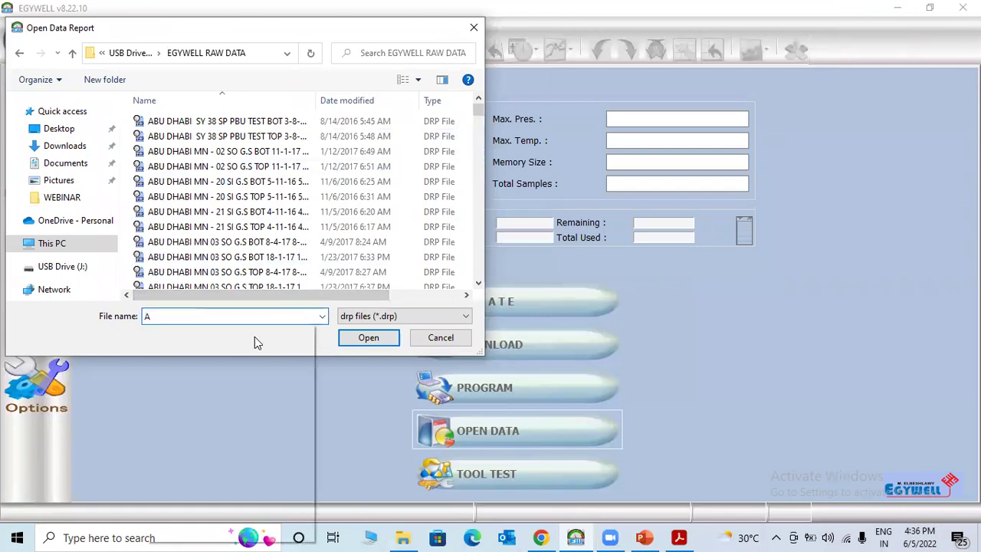
pyautogui.write('SAB')
pyautogui.press('Return')
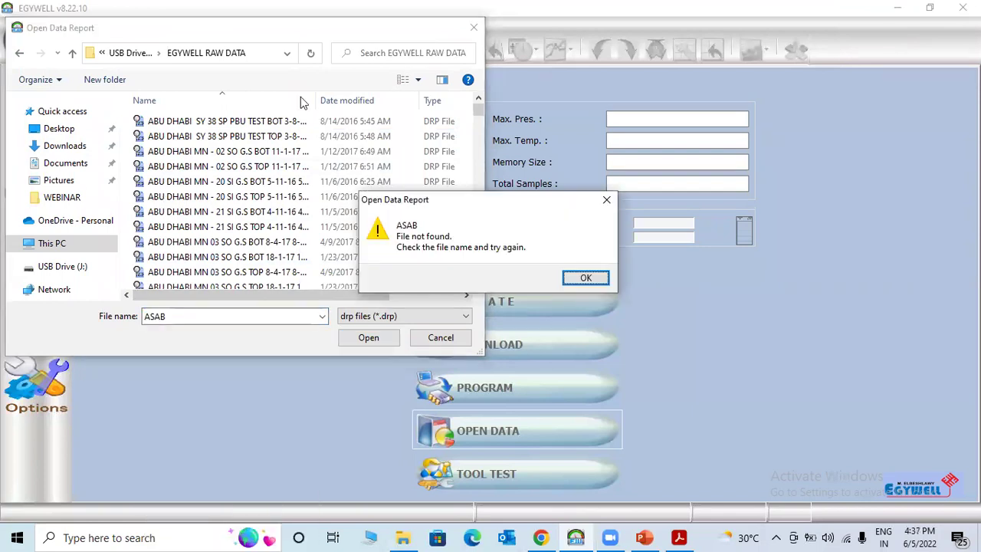
pyautogui.press('Return')
pyautogui.press('Return')
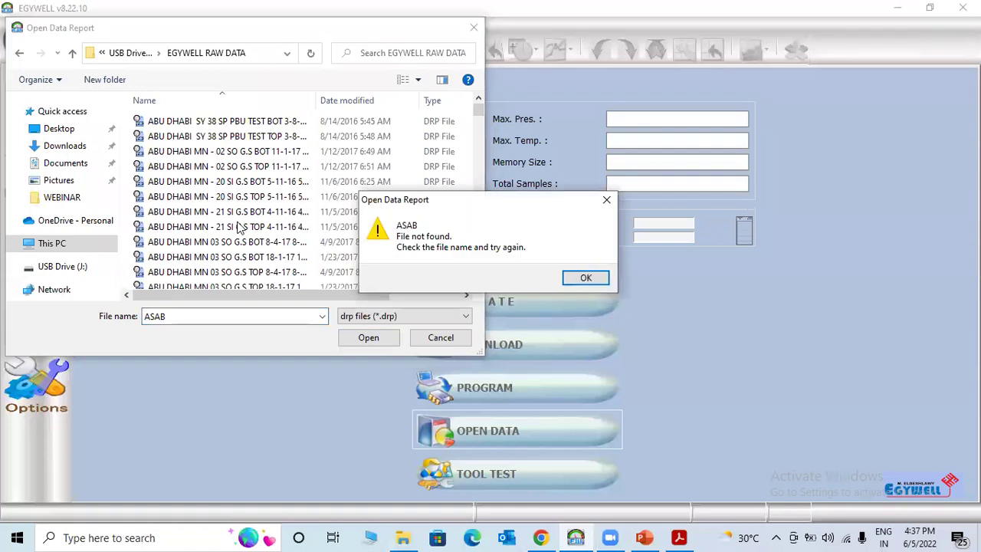
pyautogui.press('Return')
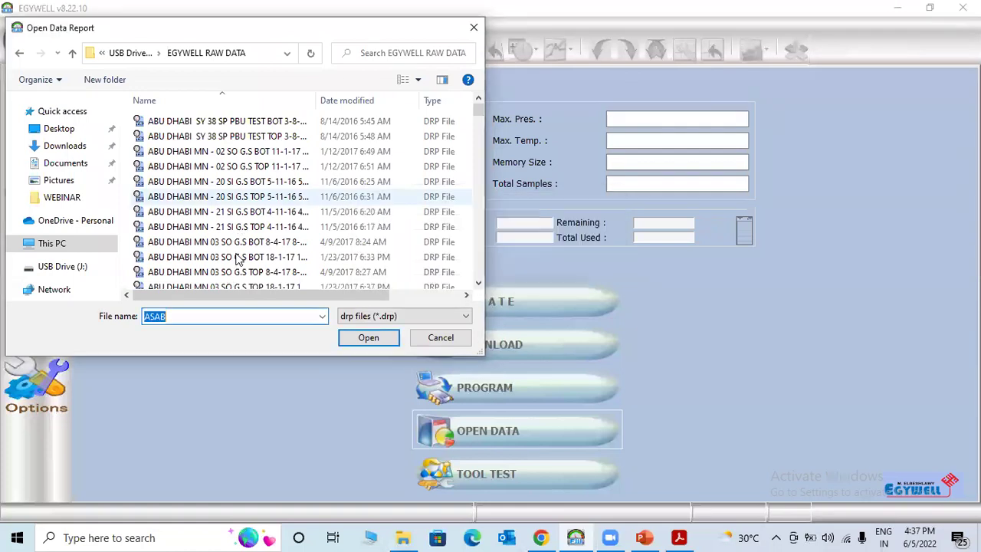
# Step: Open the data report ABU DHABI QW 27 SGI BHCIP TOP 23-7-16 from the EGYWELL RAW DATA folder
pyautogui.scroll(-5, 230, 258)
pyautogui.click(253, 265)
pyautogui.click(367, 337)
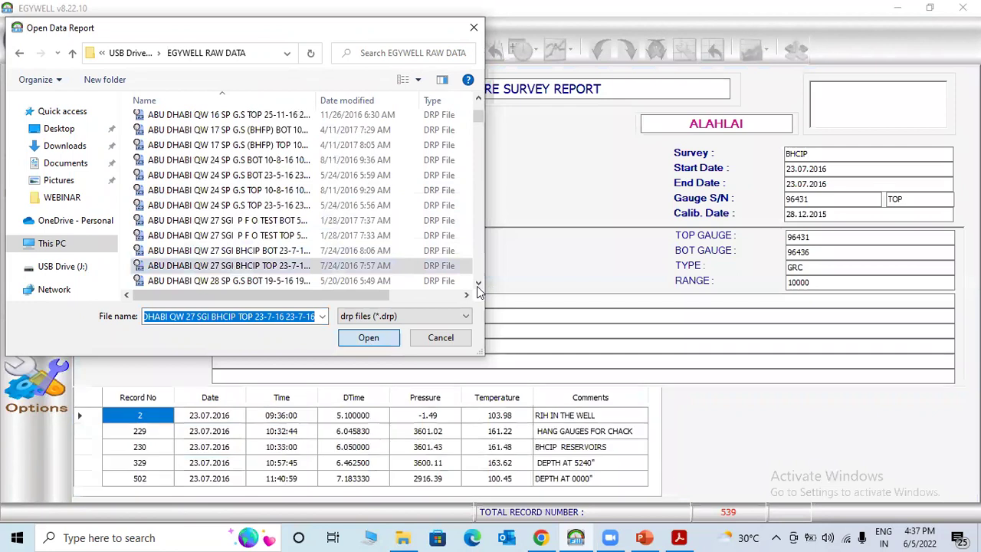
pyautogui.doubleClick(315, 265)
# Step: Try to add the open BHCIP survey report to Excel
pyautogui.click(117, 51)
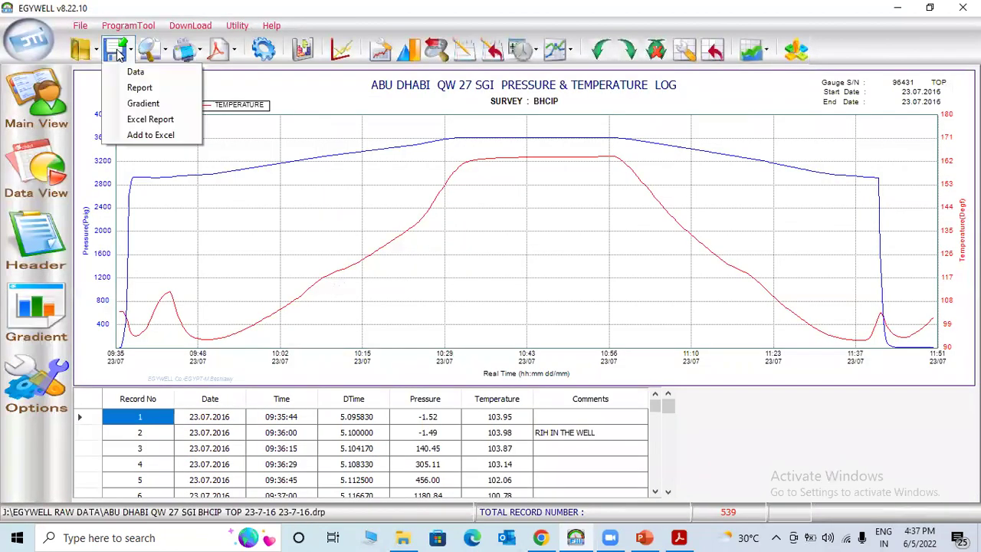
pyautogui.click(86, 50)
pyautogui.click(87, 54)
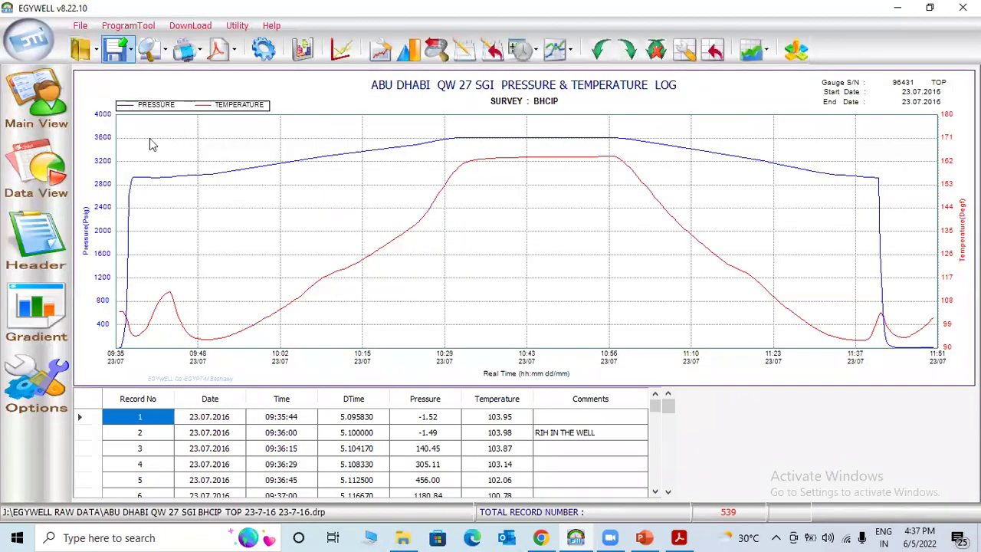
pyautogui.click(116, 51)
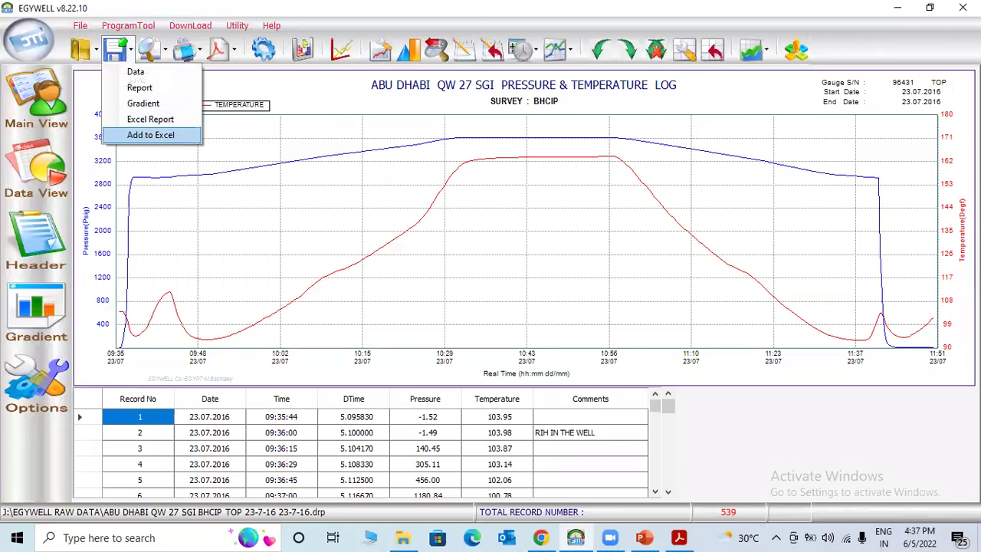
pyautogui.click(151, 135)
# Step: Restart EGYWELL, begin opening a data report and go to the EGYWELL RAW DATA folder on USB Drive (J:)
pyautogui.click(575, 537)
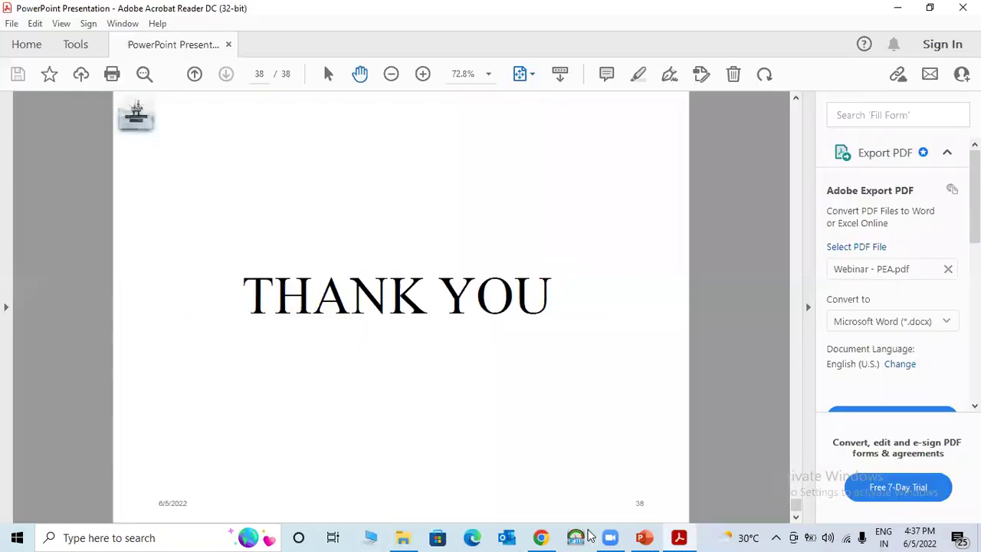
pyautogui.hotkey('alt', 'Tab')
pyautogui.click(96, 49)
pyautogui.click(105, 88)
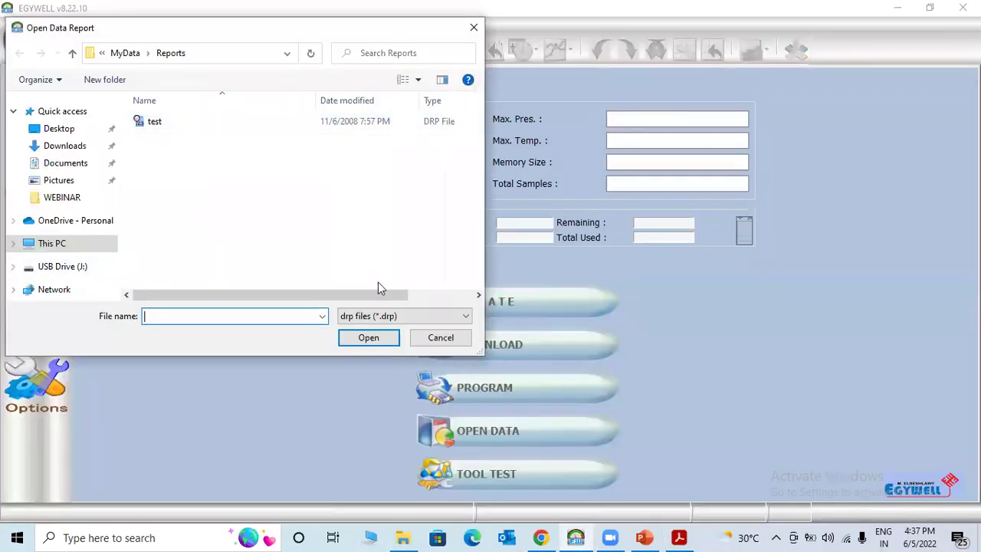
pyautogui.click(440, 337)
pyautogui.click(478, 437)
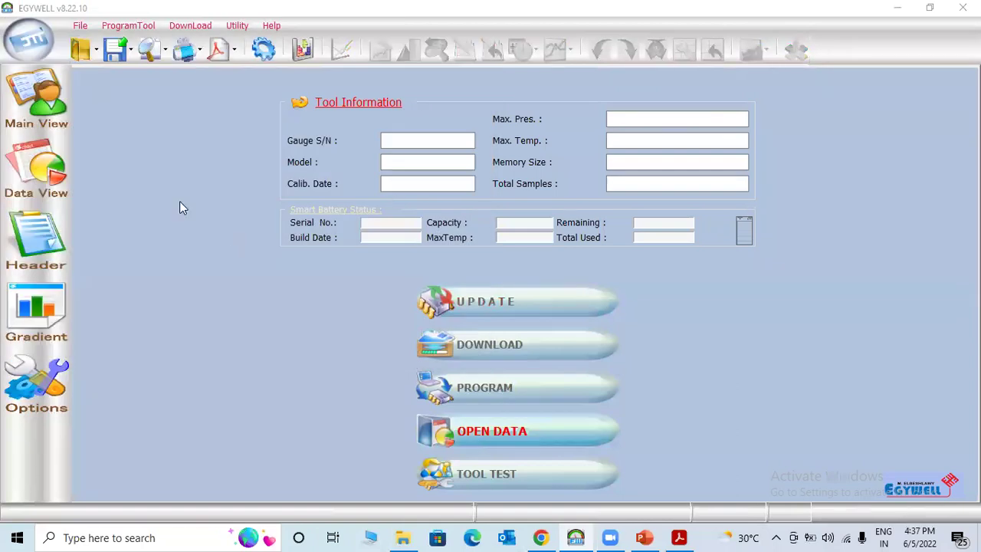
pyautogui.click(85, 245)
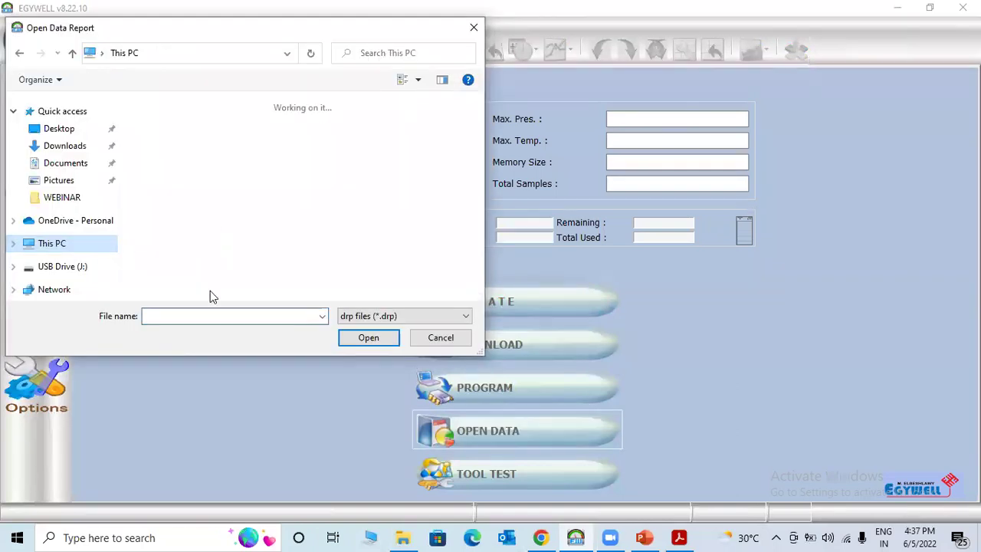
pyautogui.doubleClick(210, 262)
pyautogui.doubleClick(172, 124)
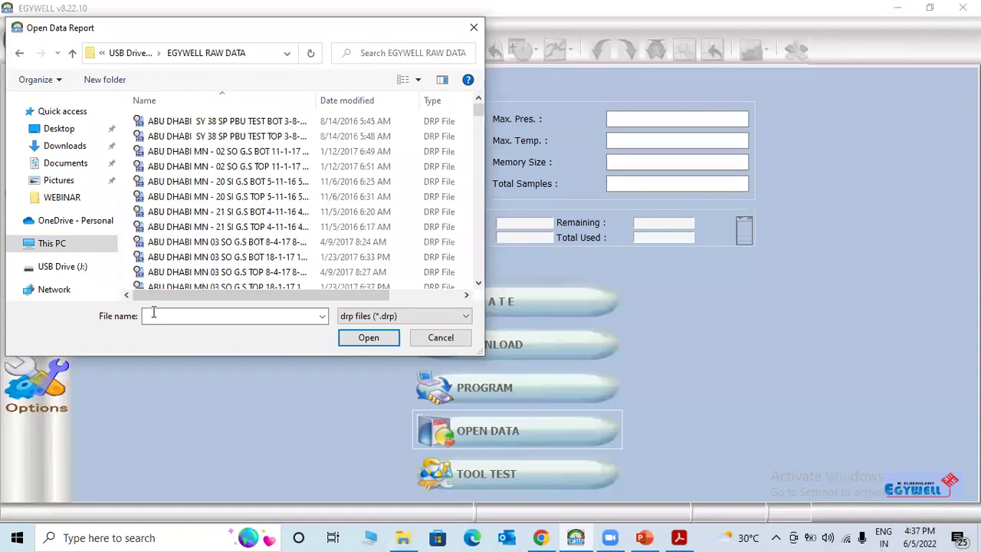
# Step: Try to open a report under the file name ASAB, then clear the entered name
pyautogui.write('ASAB')
pyautogui.press('Return')
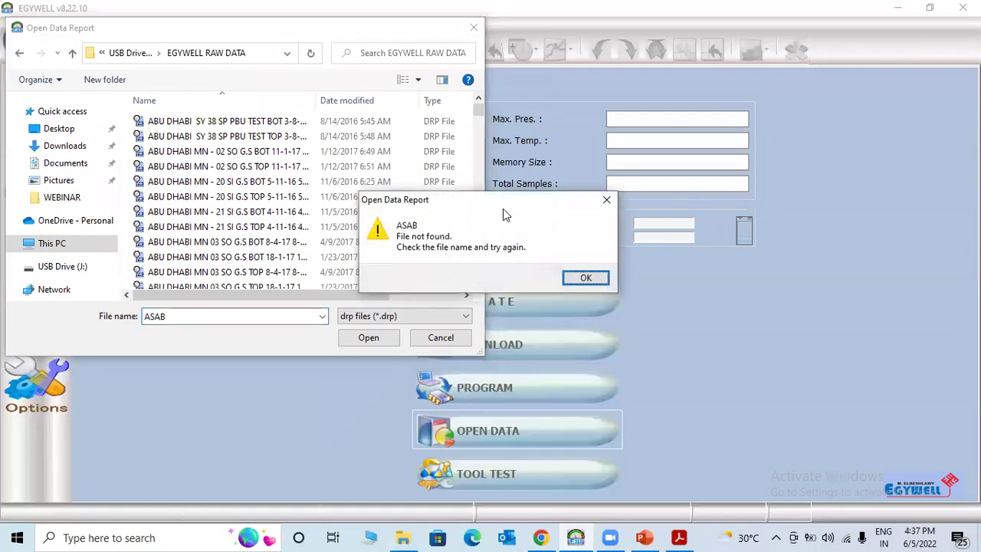
pyautogui.click(606, 199)
pyautogui.press('BackSpace')
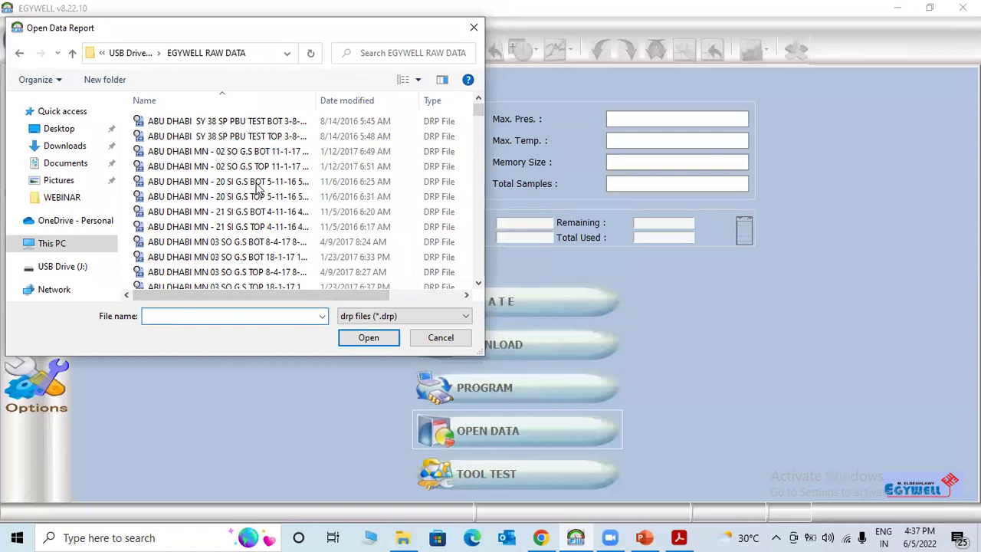
pyautogui.click(229, 166)
pyautogui.scroll(-4, 248, 222)
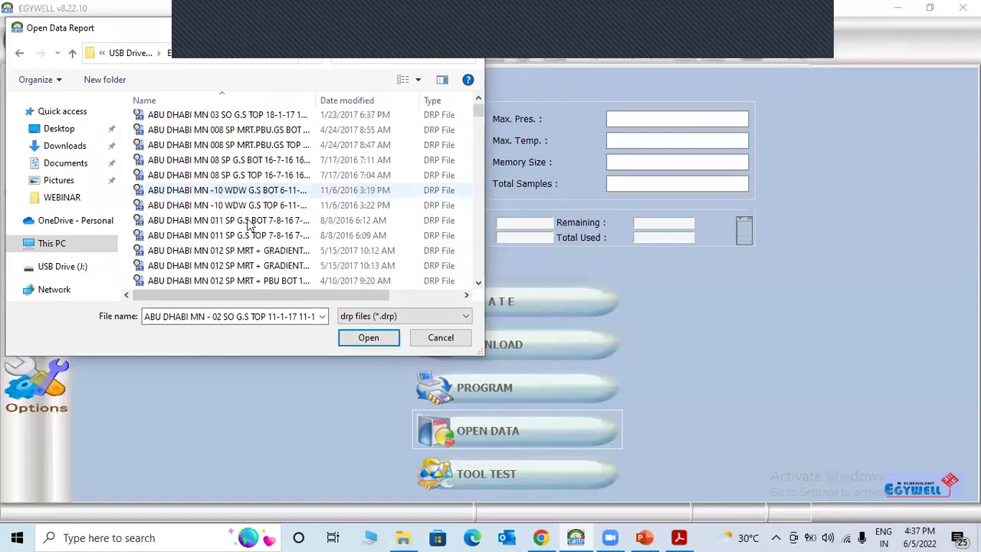
pyautogui.scroll(-10, 248, 222)
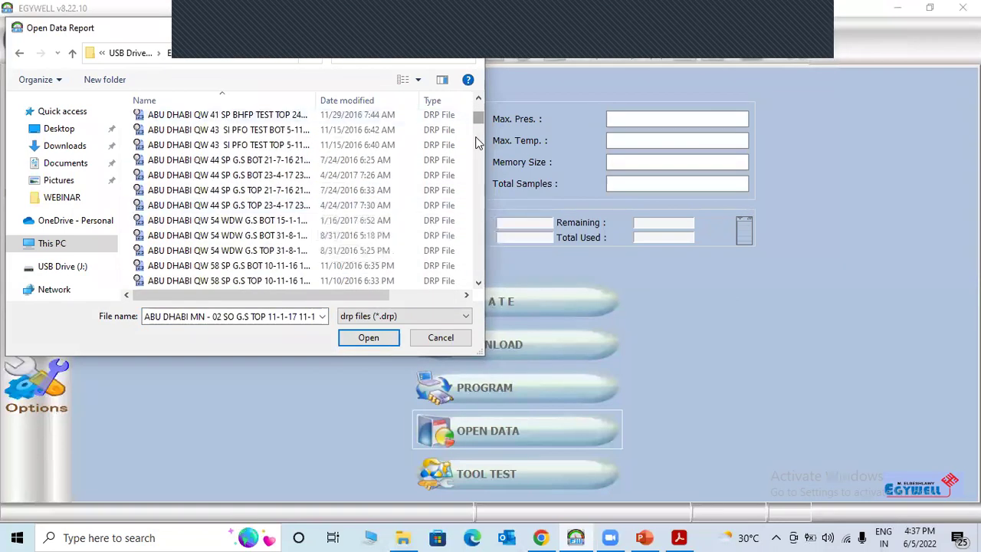
pyautogui.scroll(-5, 249, 199)
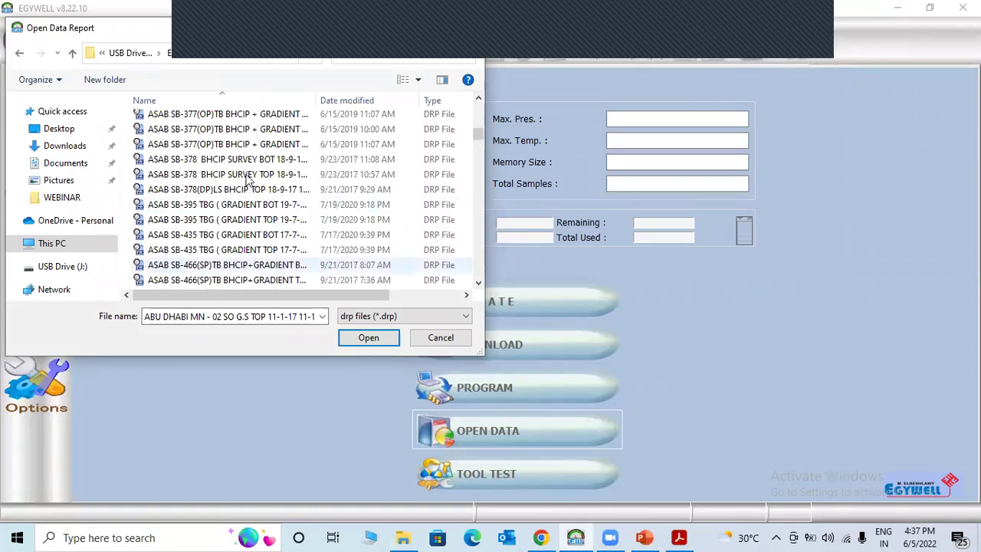
pyautogui.scroll(8, 248, 180)
pyautogui.scroll(1, 247, 184)
pyautogui.scroll(5, 248, 183)
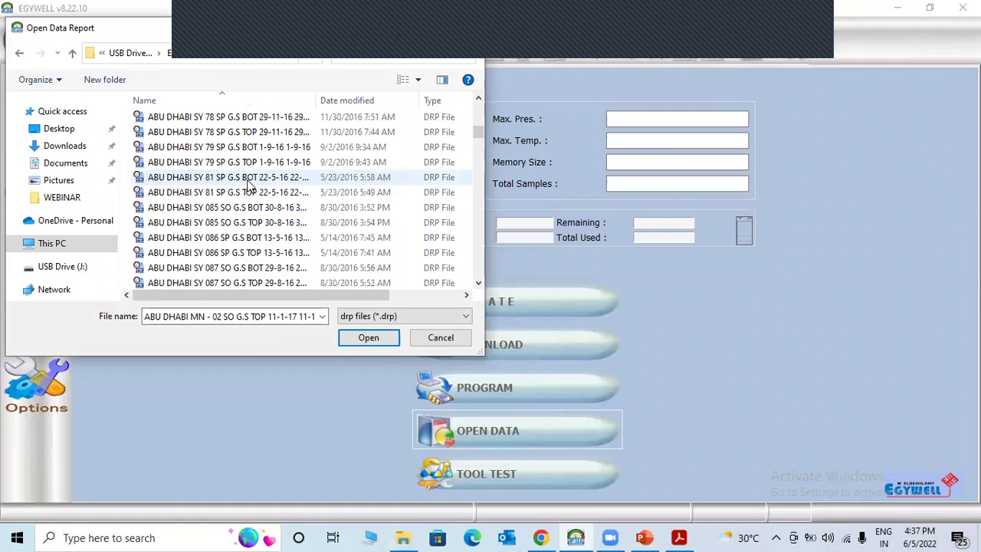
pyautogui.scroll(1, 248, 183)
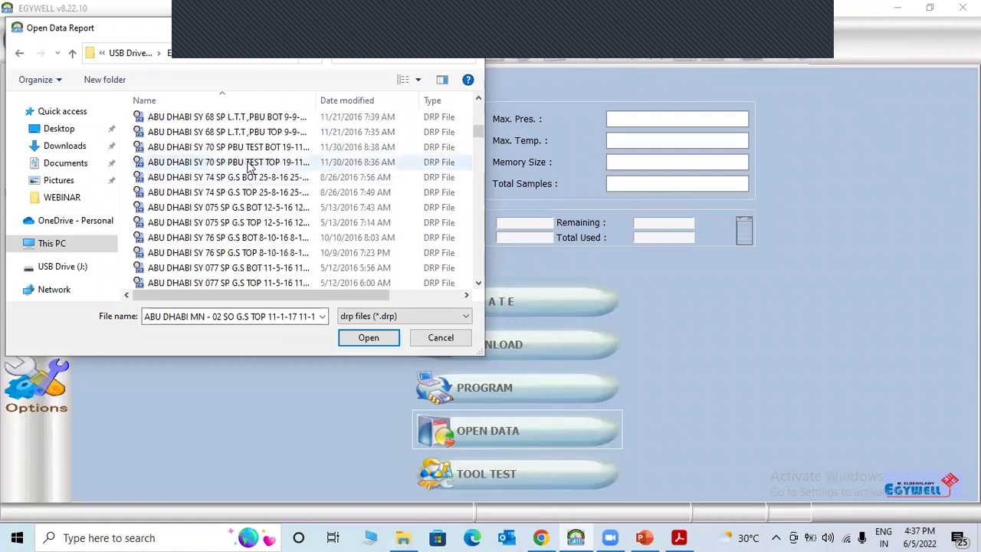
pyautogui.click(248, 163)
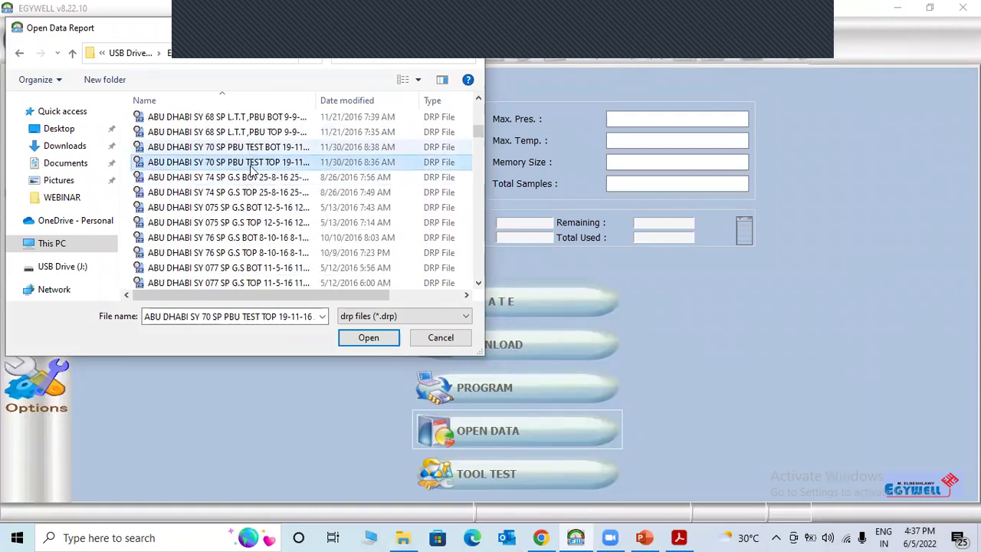
pyautogui.click(369, 338)
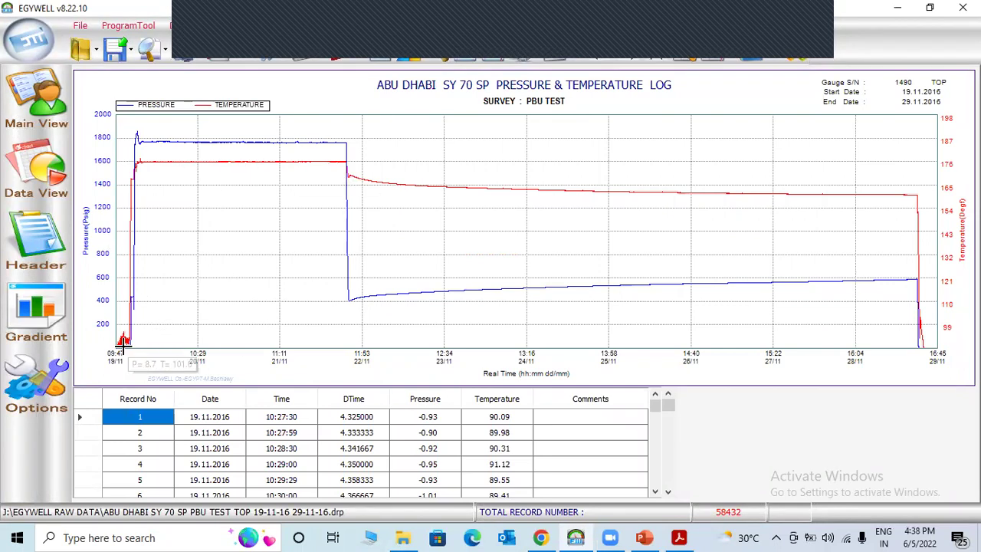
# Step: Enlarge the initial high-pressure plateau of the PBU test graph, from 19/11 to 22/11, for inspection
pyautogui.click(138, 138)
pyautogui.moveTo(375, 179); pyautogui.dragTo(420, 167)
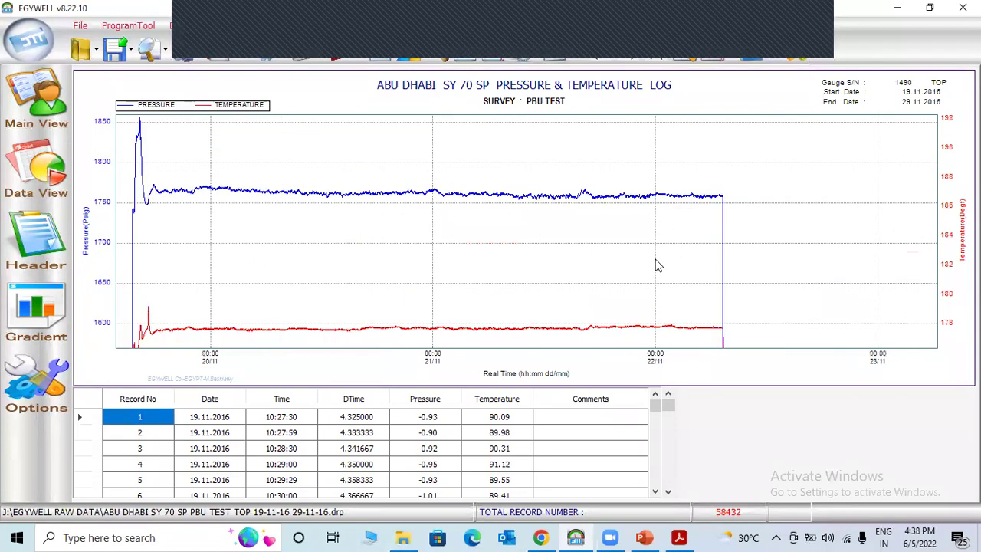
# Step: Enlarge the final pressure drop on 29/11 in the PBU test graph for inspection and restore the graph's full scale
pyautogui.rightClick(586, 162)
pyautogui.click(648, 264)
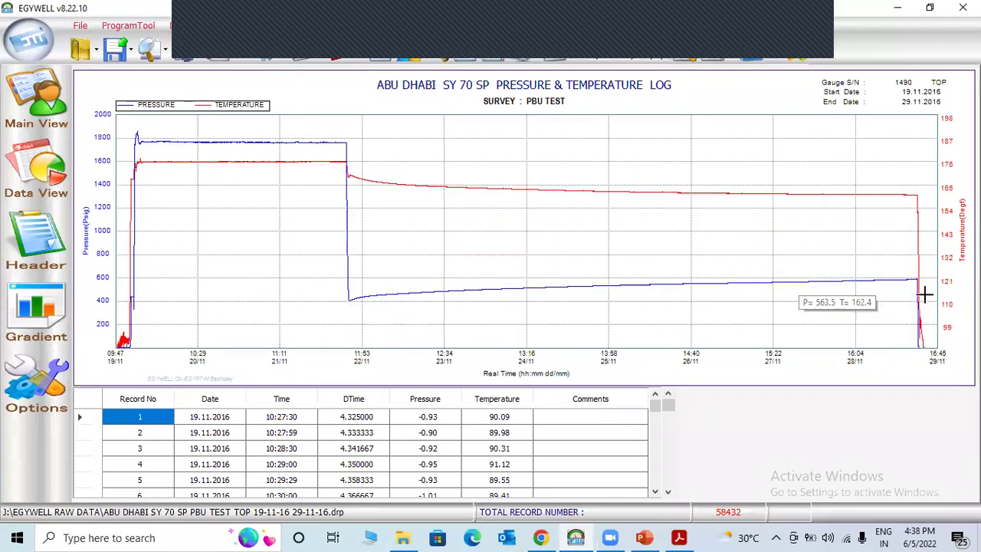
pyautogui.hotkey('ctrl', 'z')
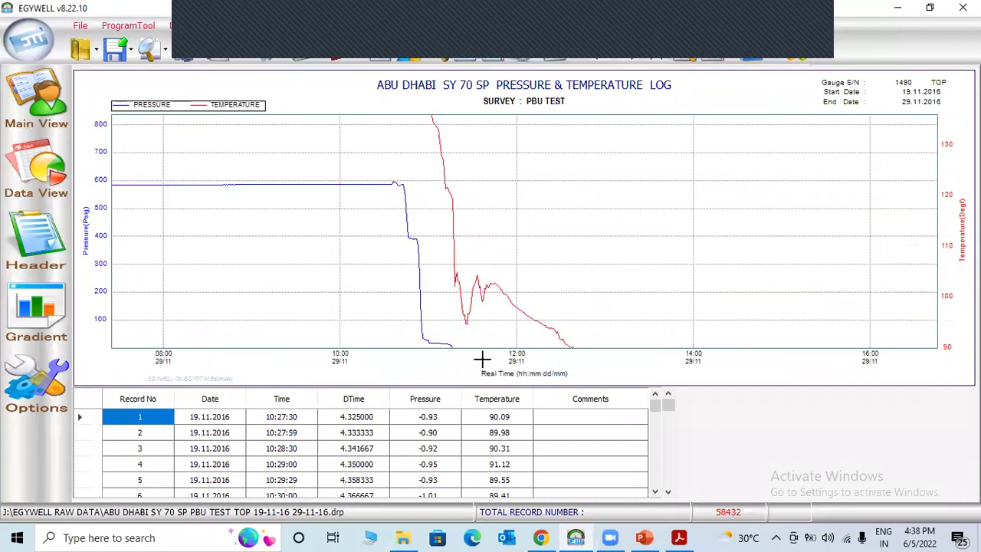
pyautogui.hotkey('ctrl', 'z')
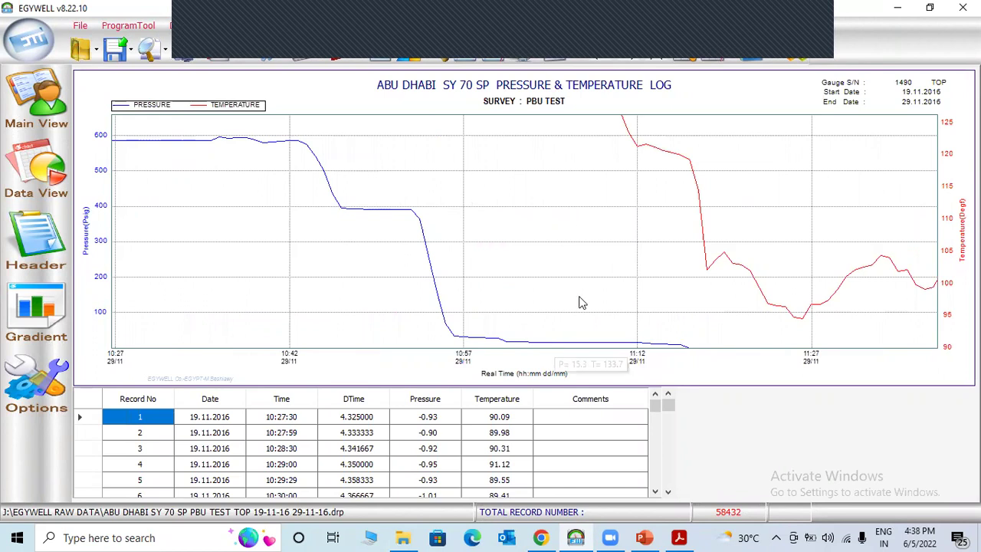
pyautogui.rightClick(555, 213)
pyautogui.click(606, 317)
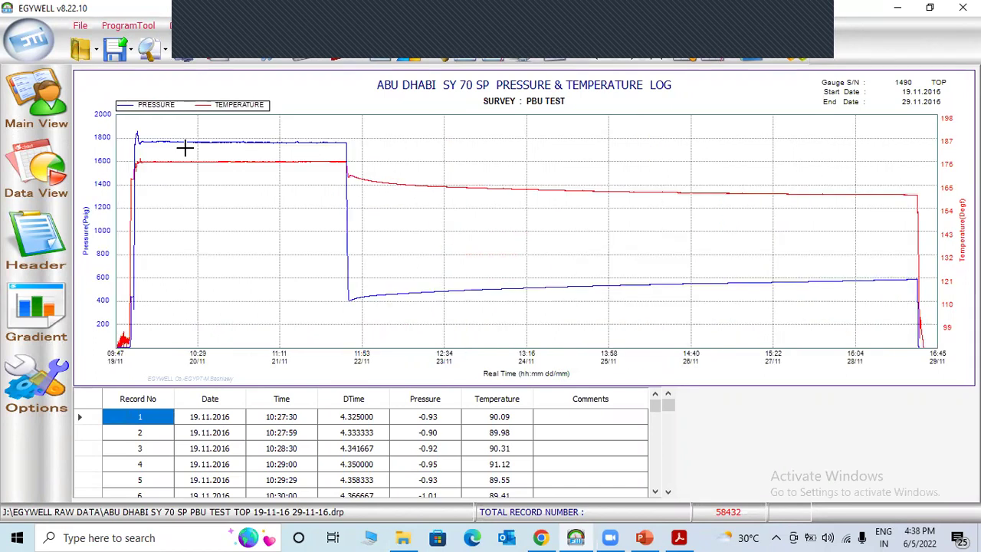
pyautogui.rightClick(234, 253)
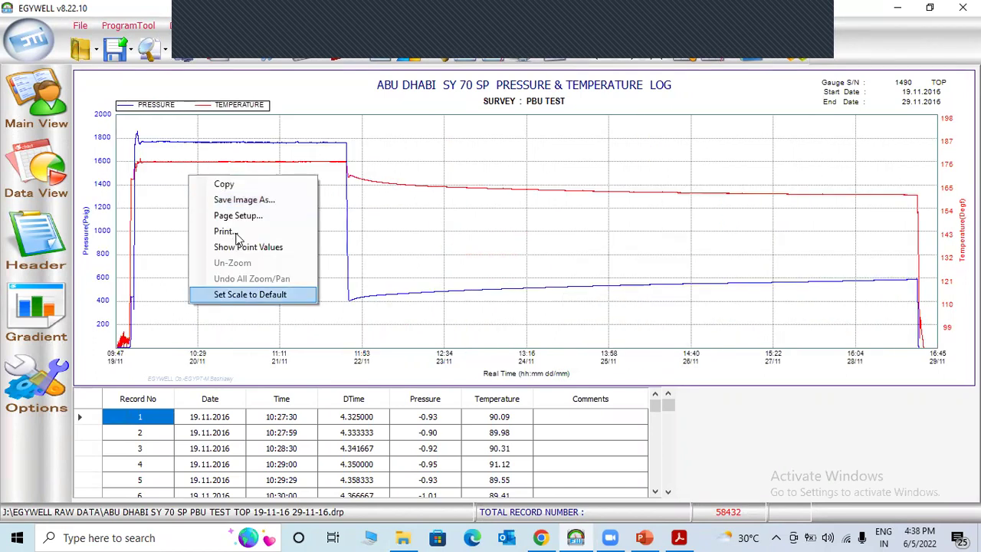
pyautogui.click(165, 203)
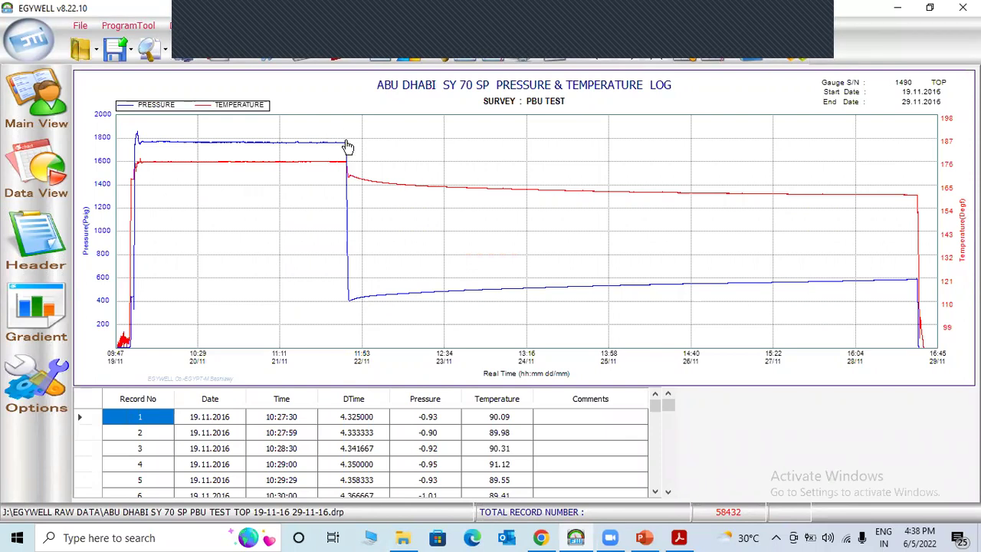
pyautogui.moveTo(346, 148)
pyautogui.click(391, 322)
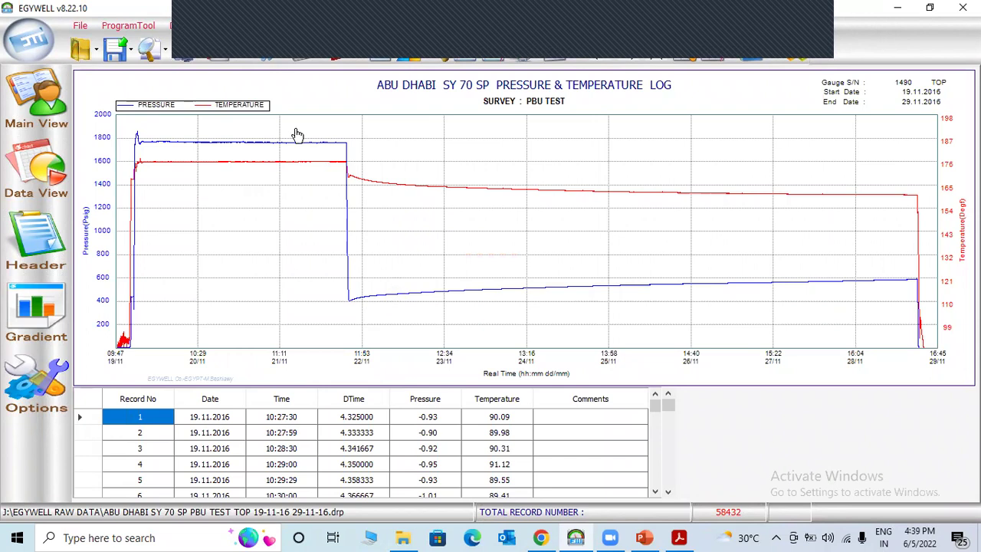